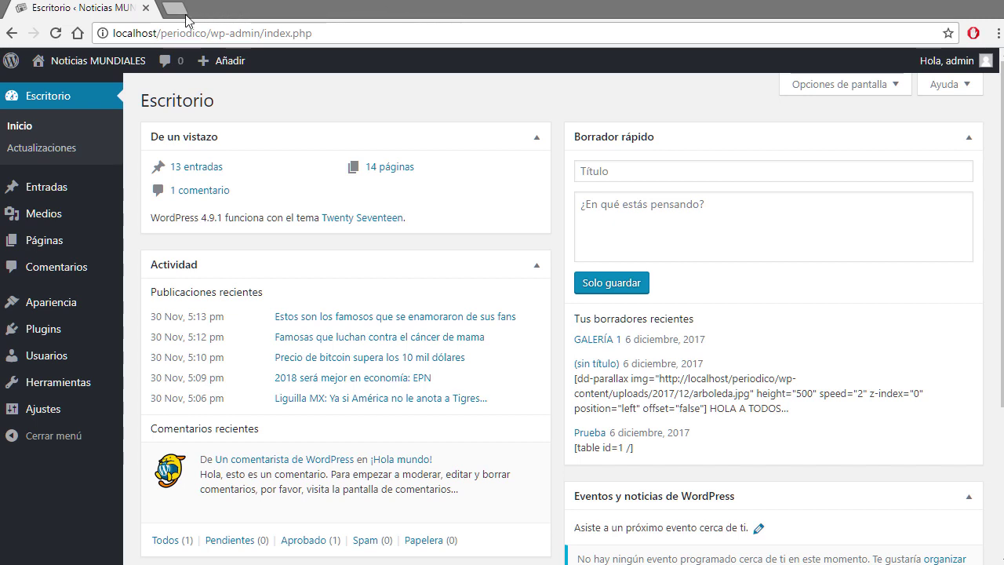
Open the Noticias MUNDIALES site's front end in a separate browser tab
mouse_move(86, 329)
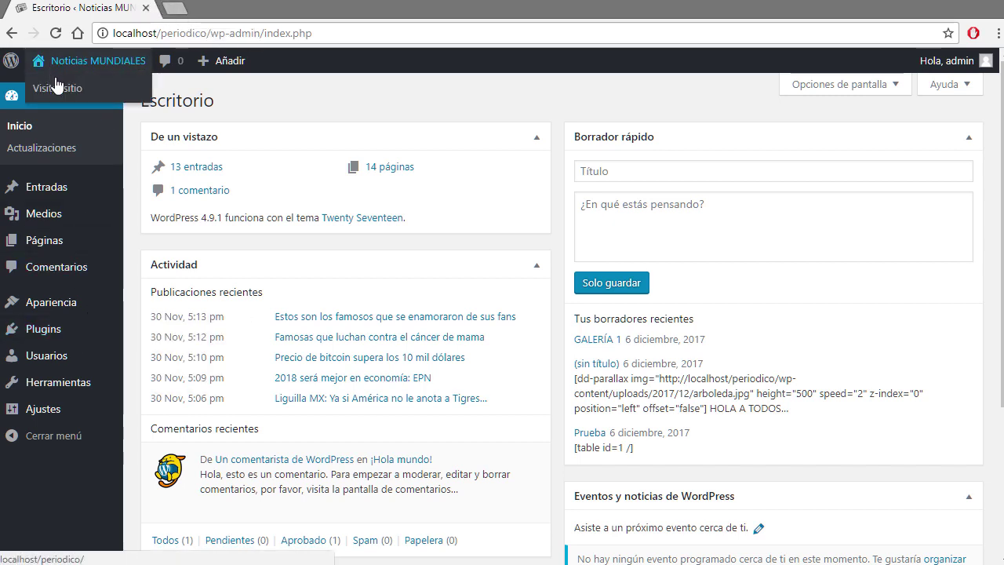
right_click(59, 89)
left_click(100, 101)
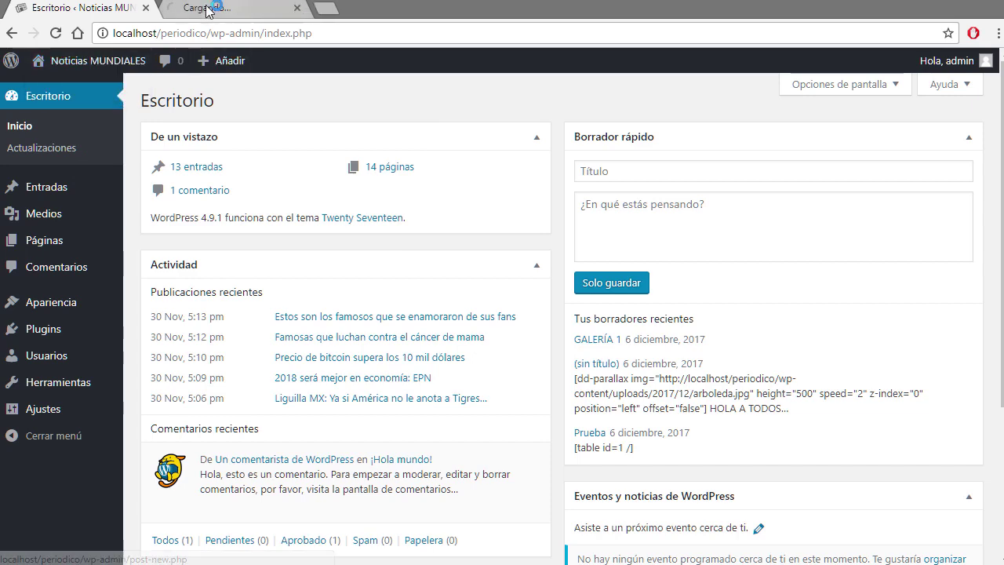
left_click(208, 9)
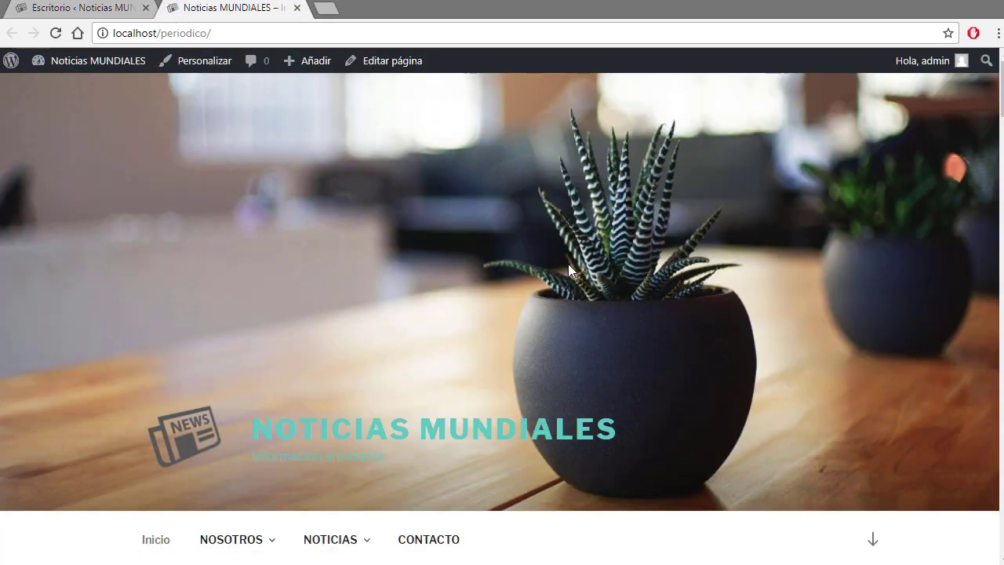
Open the INTERNACIONALES category under NOTICIAS and examine its posts and sidebar
scroll(568, 263, "down", 3)
mouse_move(365, 271)
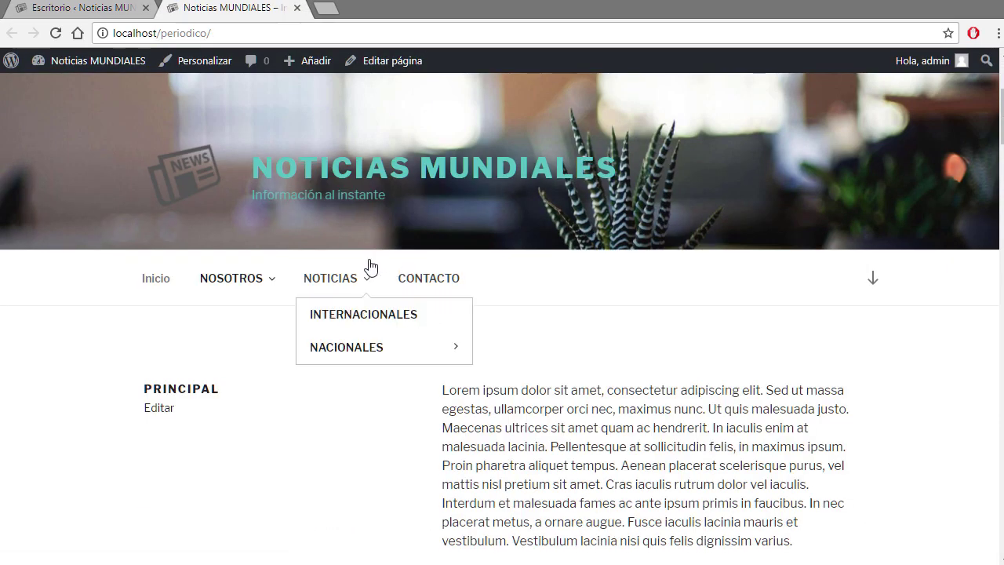
left_click(352, 312)
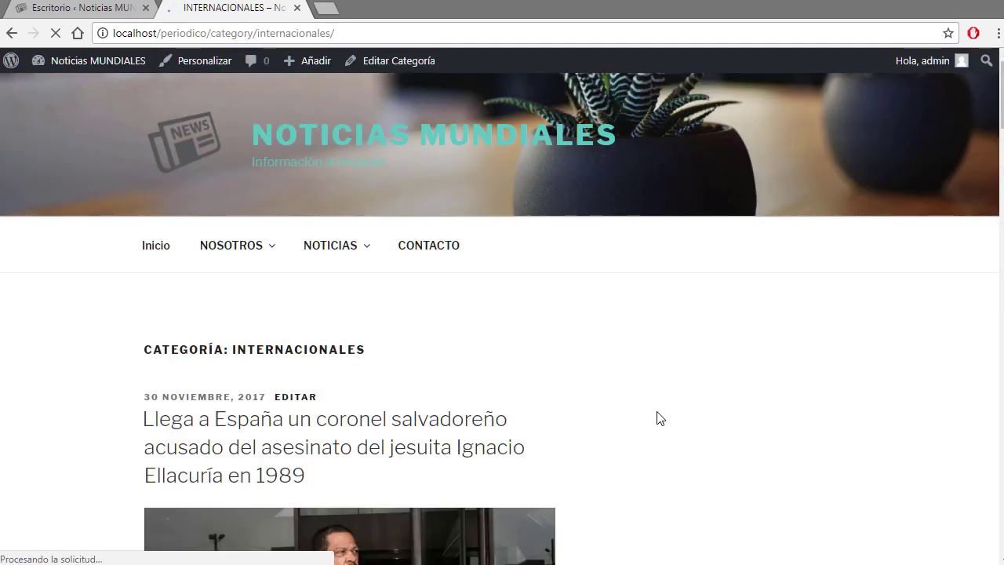
scroll(659, 418, "down", 5)
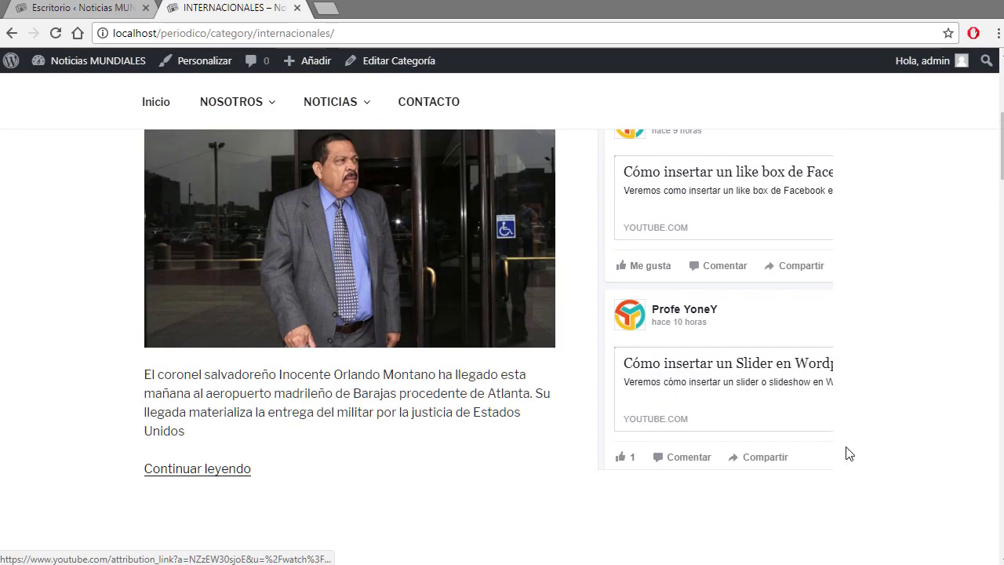
scroll(855, 451, "down", 3)
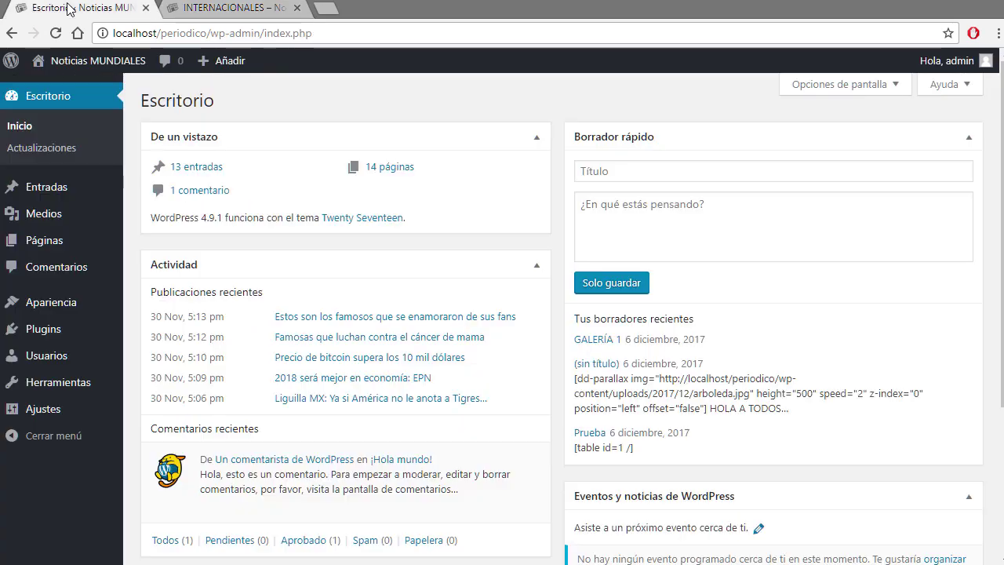
Go back to the WordPress dashboard, open the Widgets page and find the Meta widget among the available ones
left_click(47, 9)
mouse_move(50, 306)
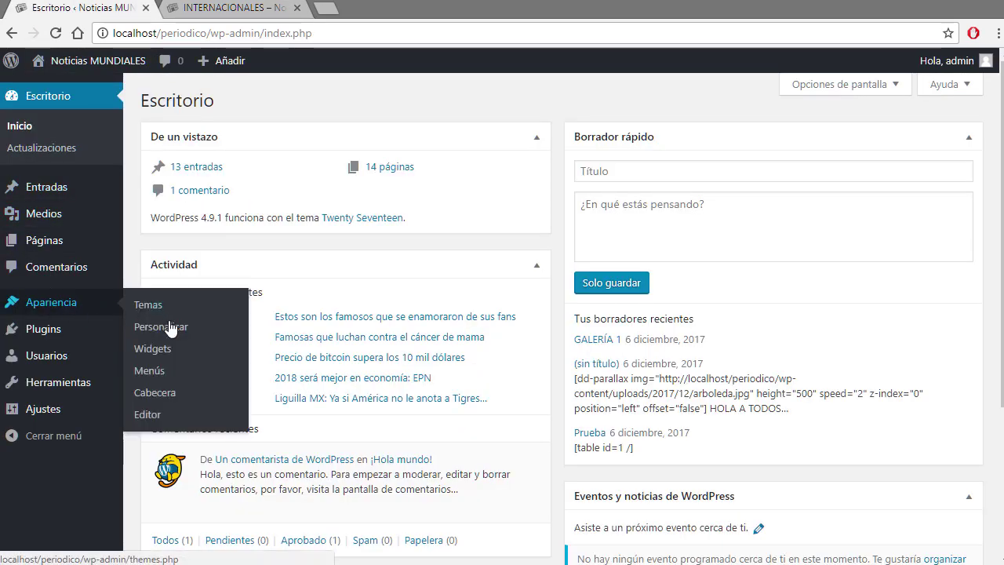
left_click(154, 349)
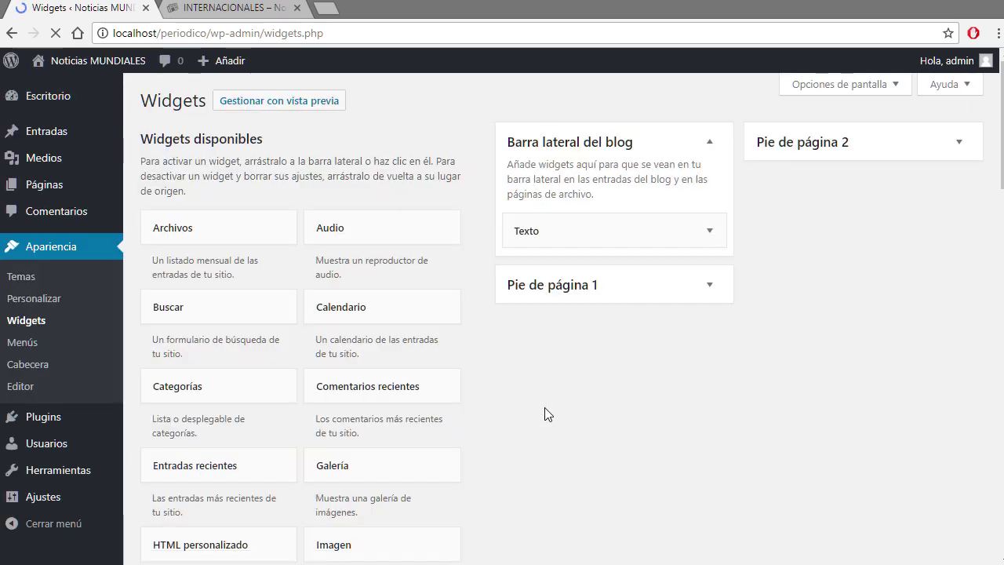
scroll(546, 413, "down", 4)
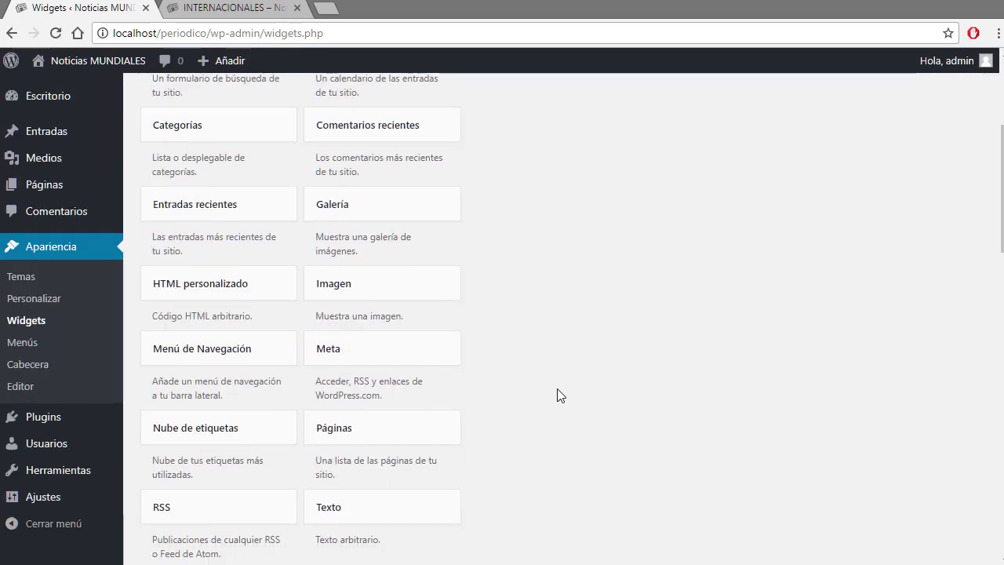
scroll(529, 352, "down", 2)
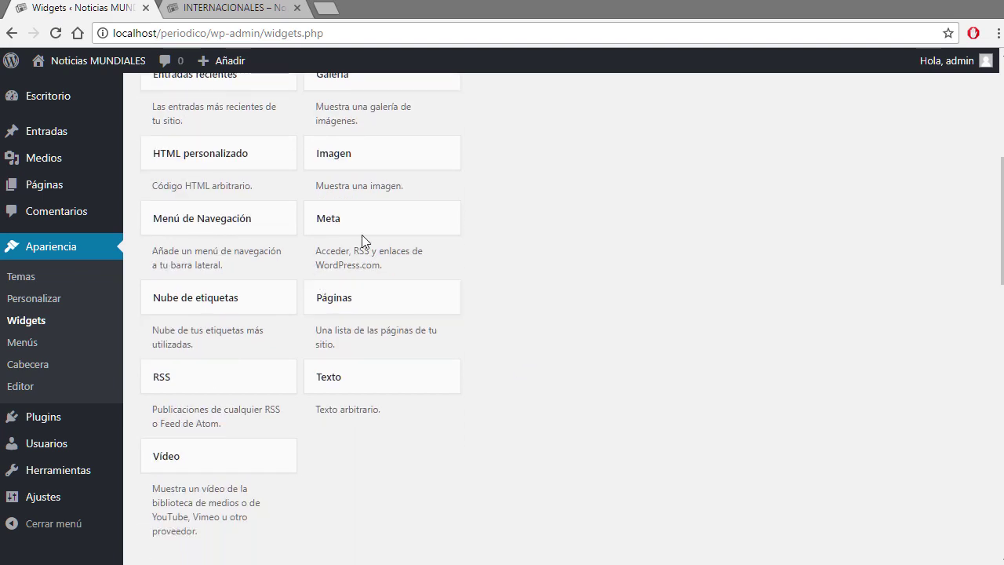
Add the Meta widget to Barra lateral del blog, title it ACCESO and save it
left_click_drag(359, 226, 600, 111)
scroll(612, 259, "up", 2)
left_click(562, 301)
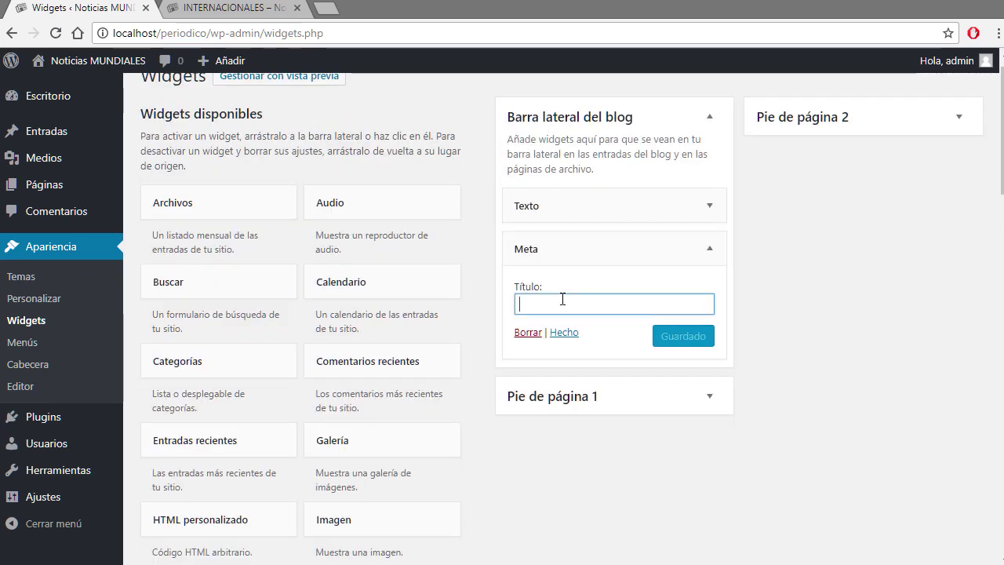
type("AC")
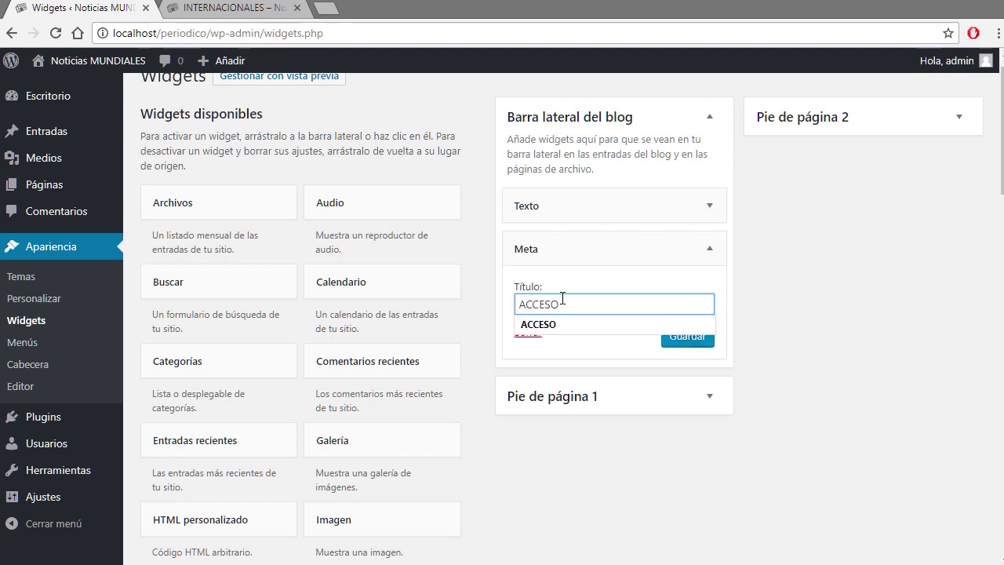
type("CESO")
left_click(710, 338)
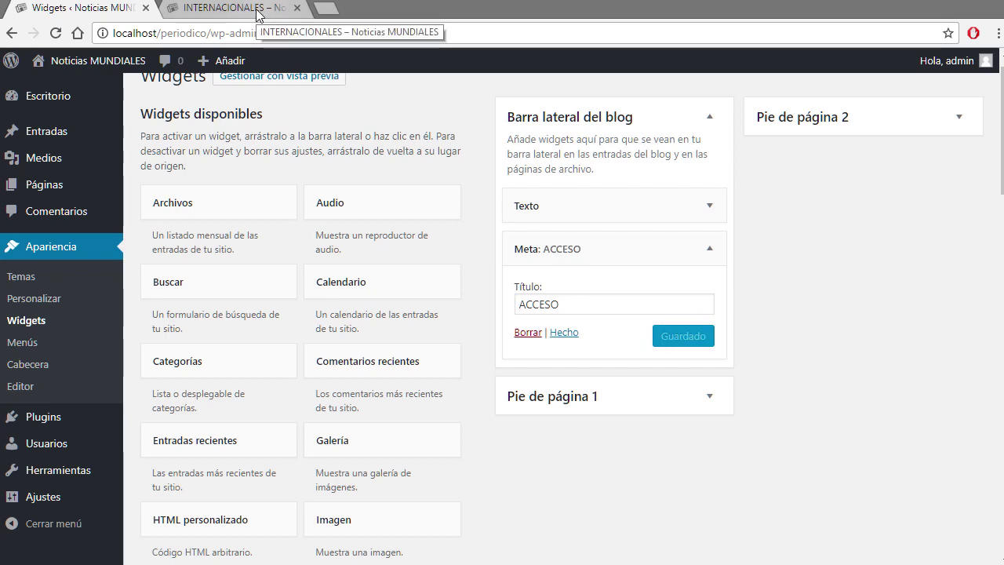
Check the ACCESO widget on the INTERNACIONALES page and open the same address in a new incognito window
left_click(257, 16)
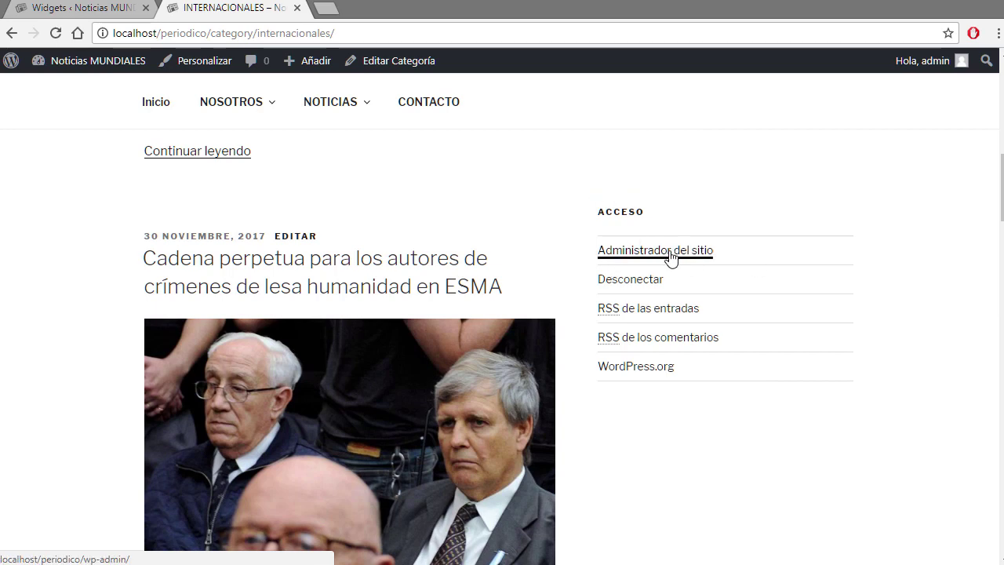
scroll(638, 306, "up", 1)
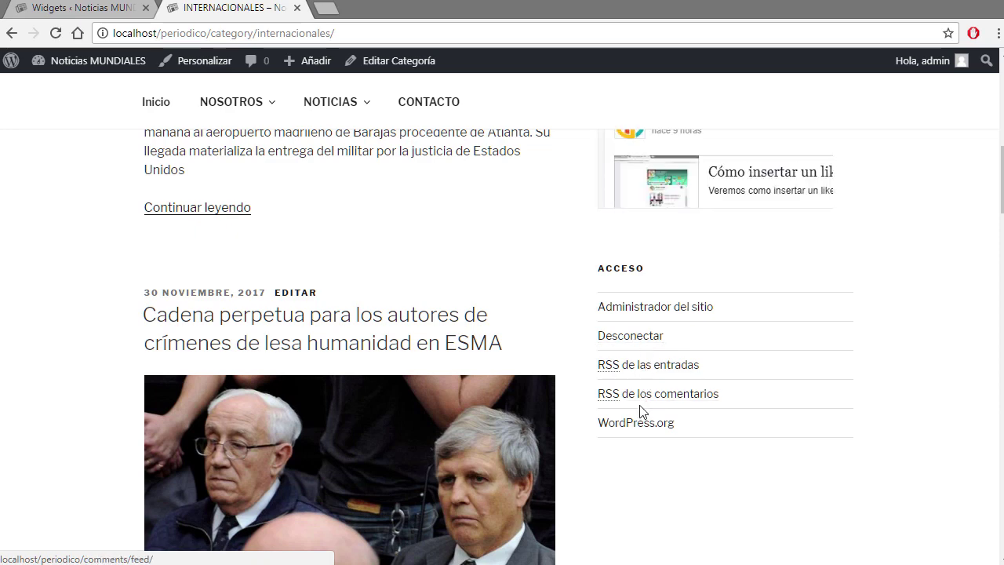
left_click(427, 33)
key("ctrl+c")
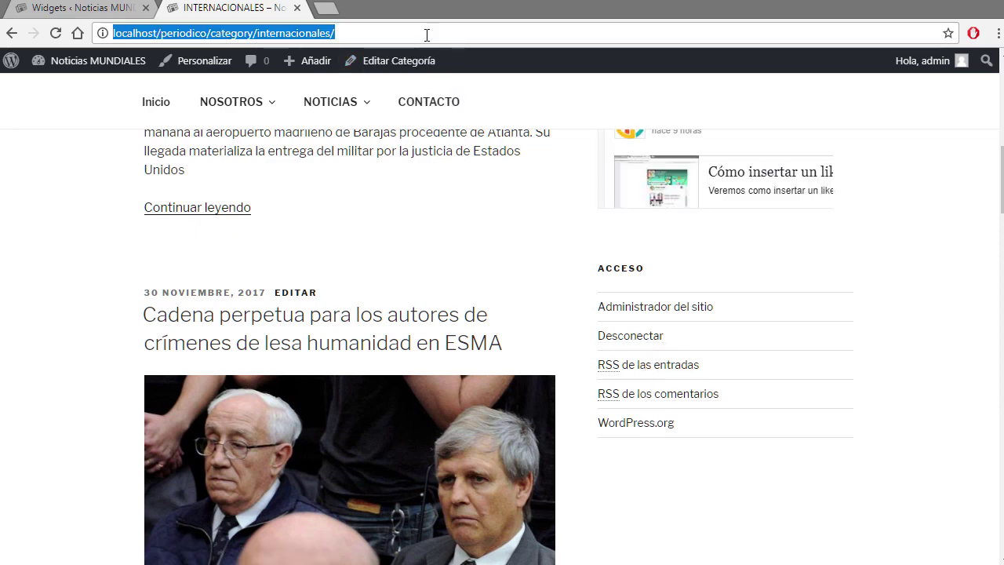
left_click(997, 35)
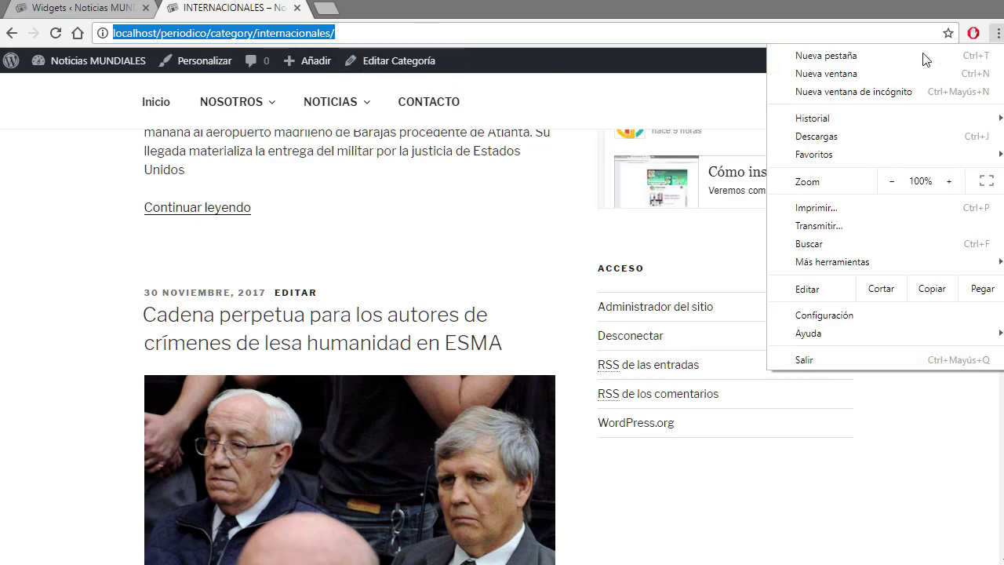
left_click(865, 92)
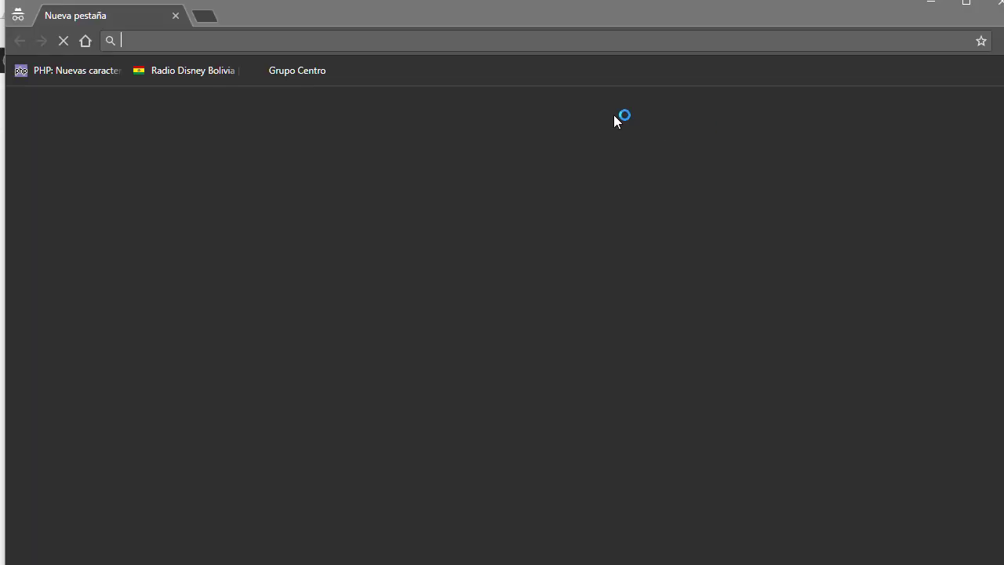
double_click(524, 10)
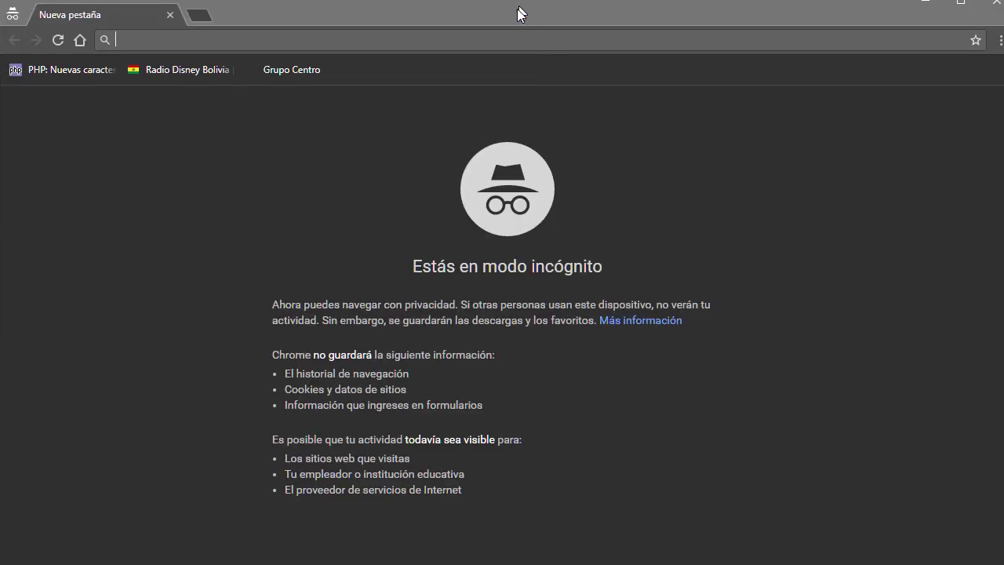
key("ctrl+v")
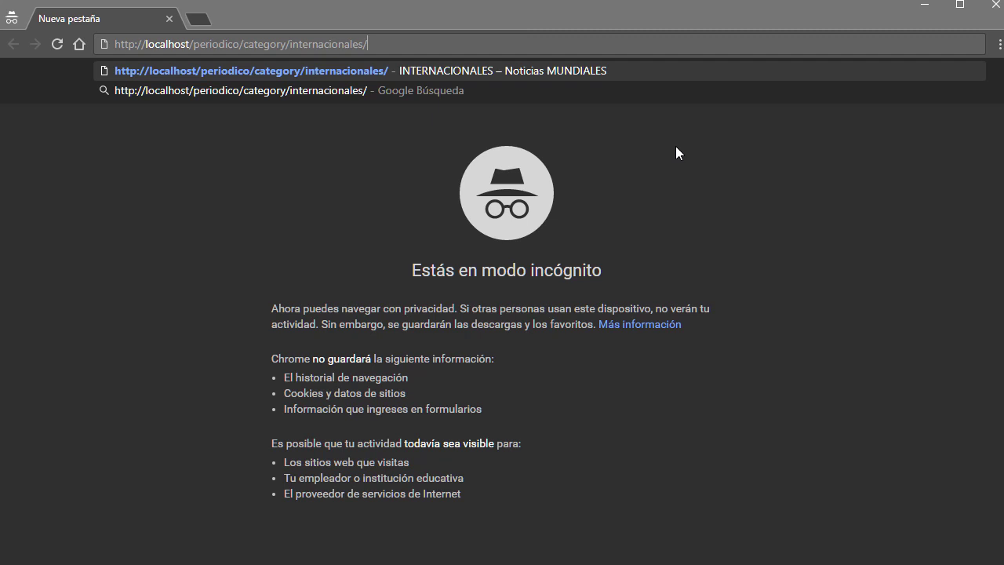
key("Return")
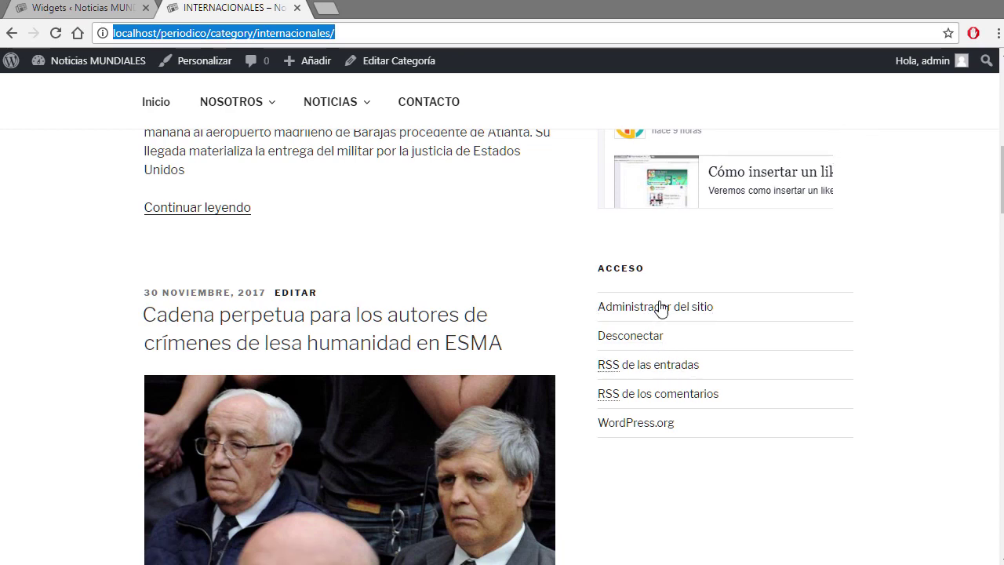
Compare the ACCESO links in the logged-in window with those in the logged-out incognito window
mouse_move(924, 65)
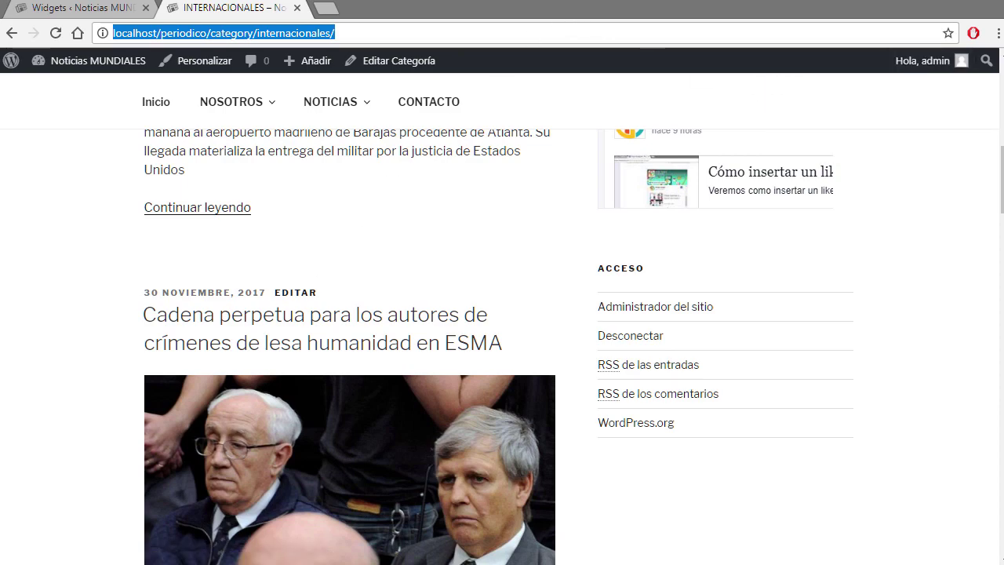
key("ctrl+shift+n")
type("localhost/periodico/category/internacionales/")
key("Return")
key("alt+Tab")
key("ctrl+l")
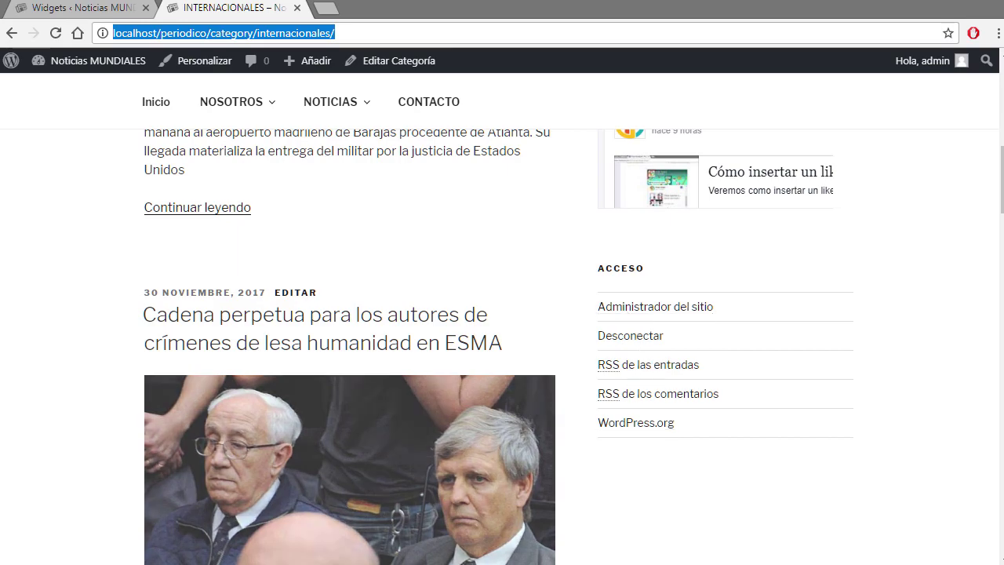
key("alt+Tab")
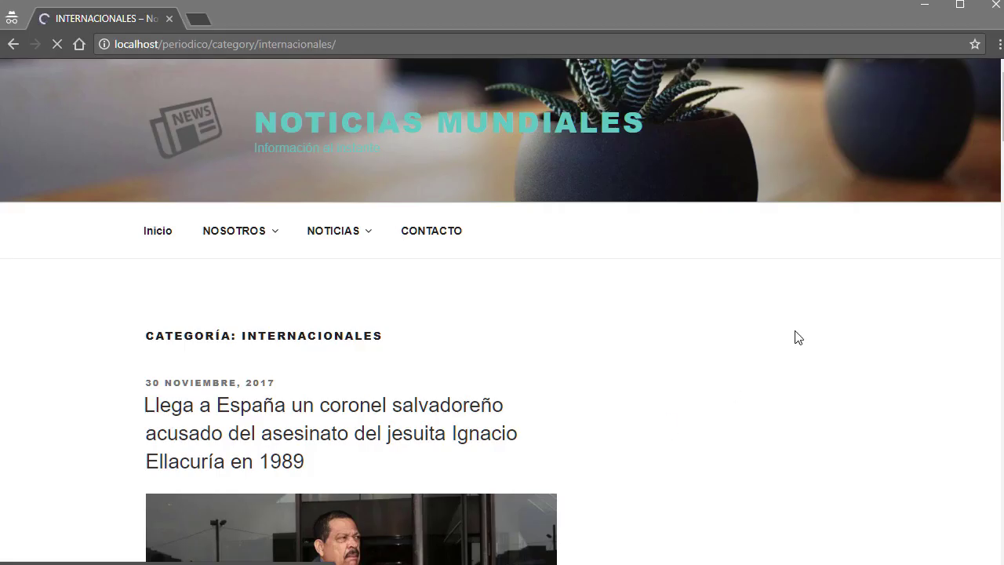
scroll(782, 370, "down", 5)
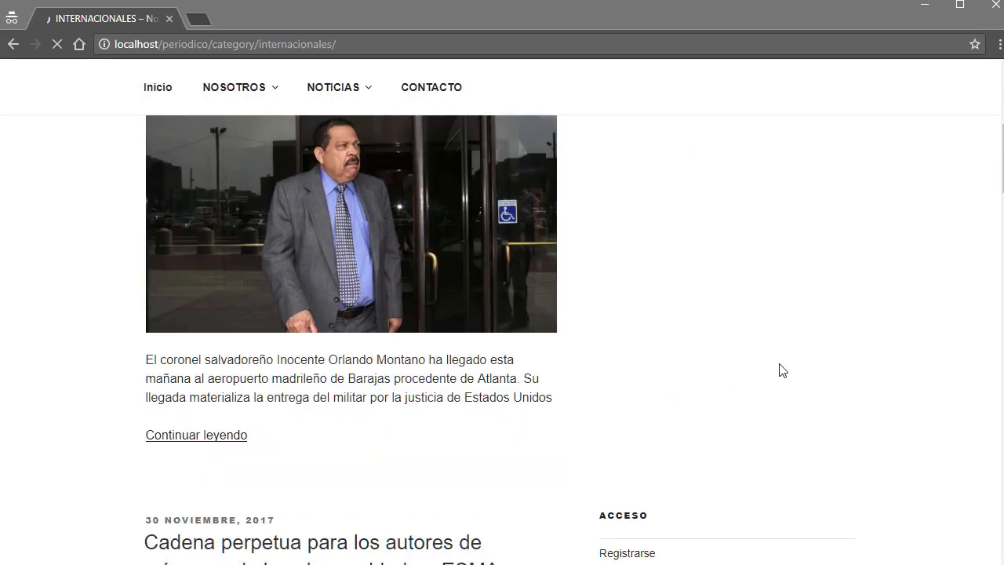
scroll(769, 385, "down", 5)
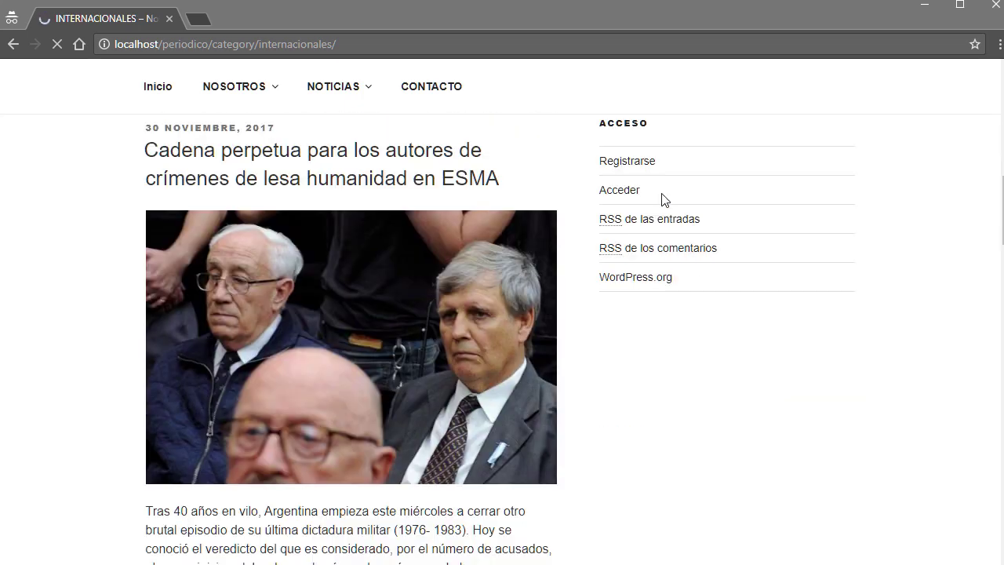
View the registration form through the ACCESO widget's Registrarse link, return to the category page and examine the remaining links
left_click(622, 169)
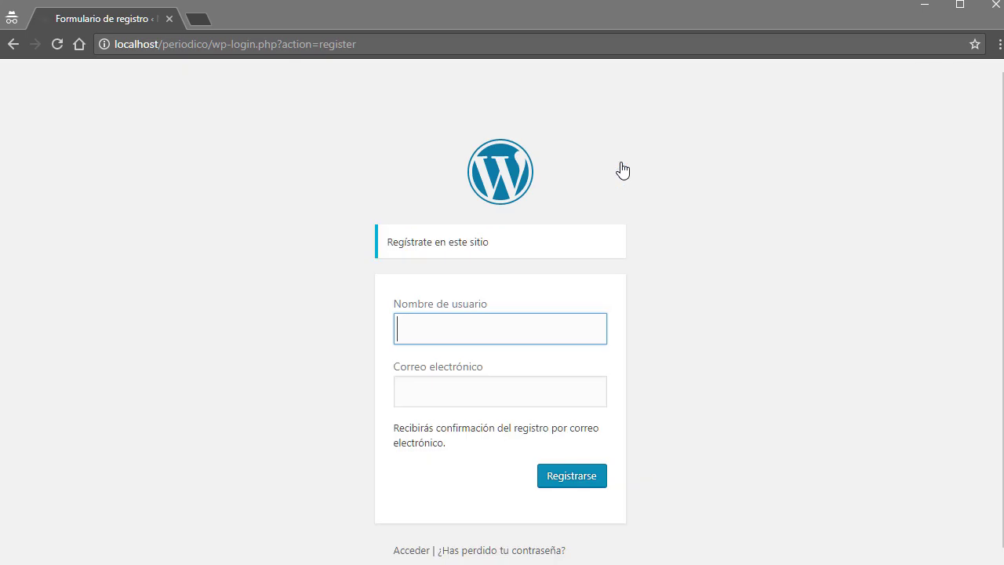
scroll(549, 290, "down", 1)
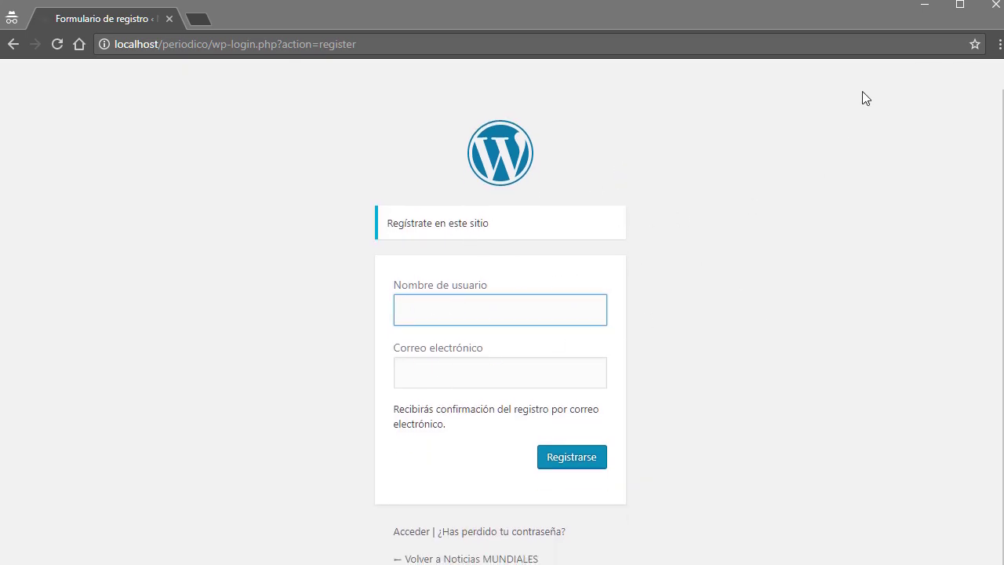
left_click(13, 44)
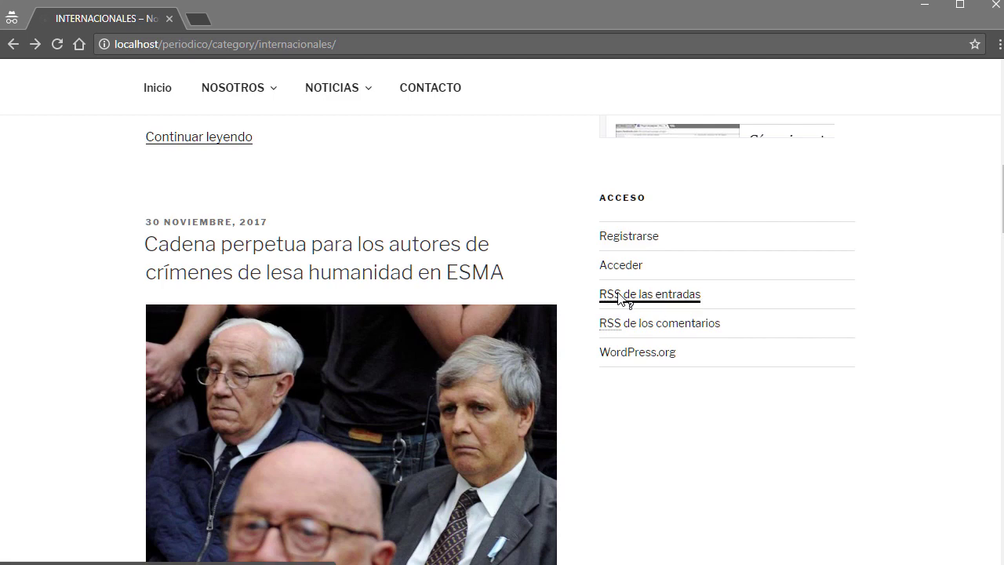
mouse_move(610, 299)
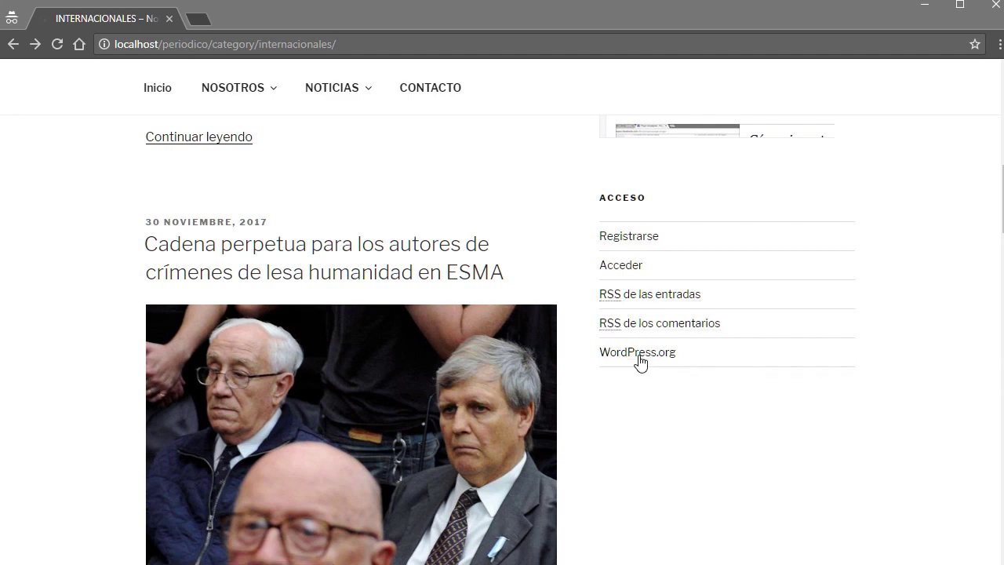
Return to the Widgets page and delete the ACCESO Meta widget from Barra lateral del blog
left_click(925, 6)
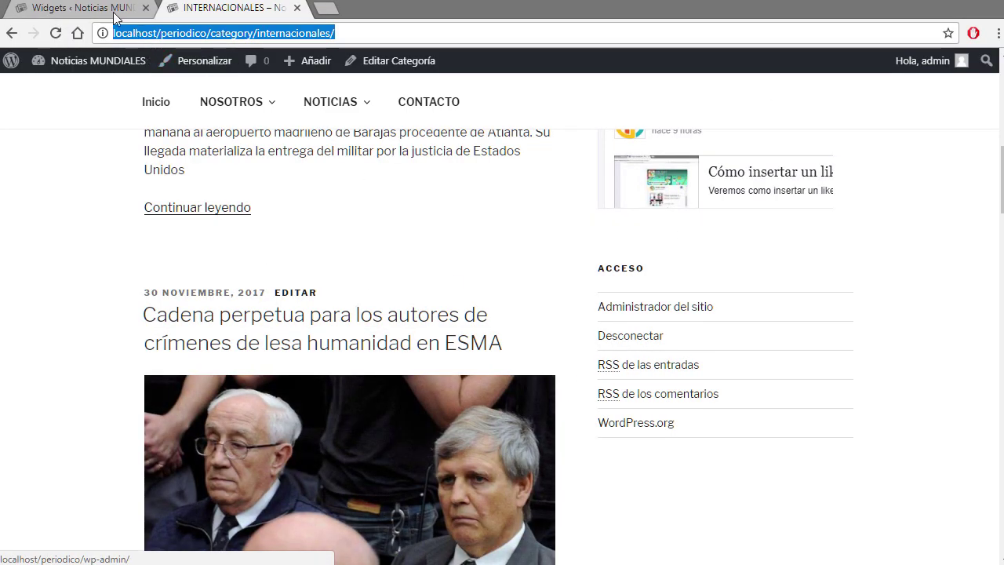
left_click(102, 8)
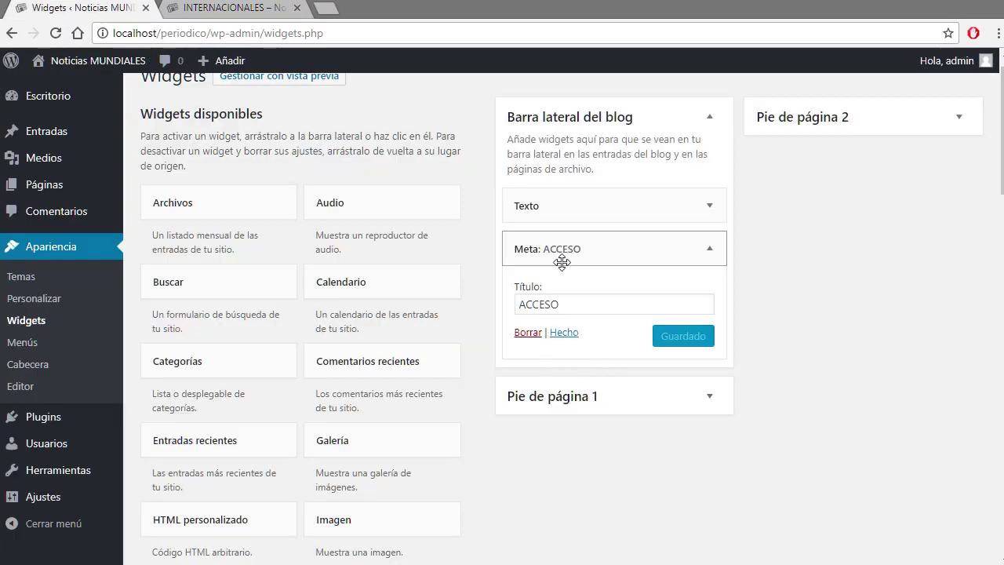
left_click(527, 333)
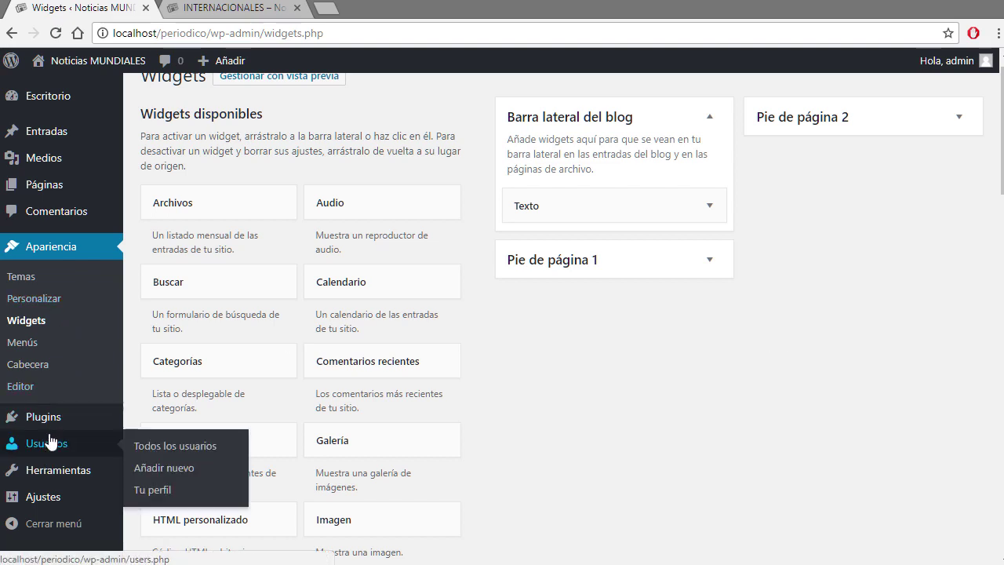
Go to the page for adding new plugins and search the plugin directory for "register"
mouse_move(55, 423)
scroll(51, 412, "down", 2)
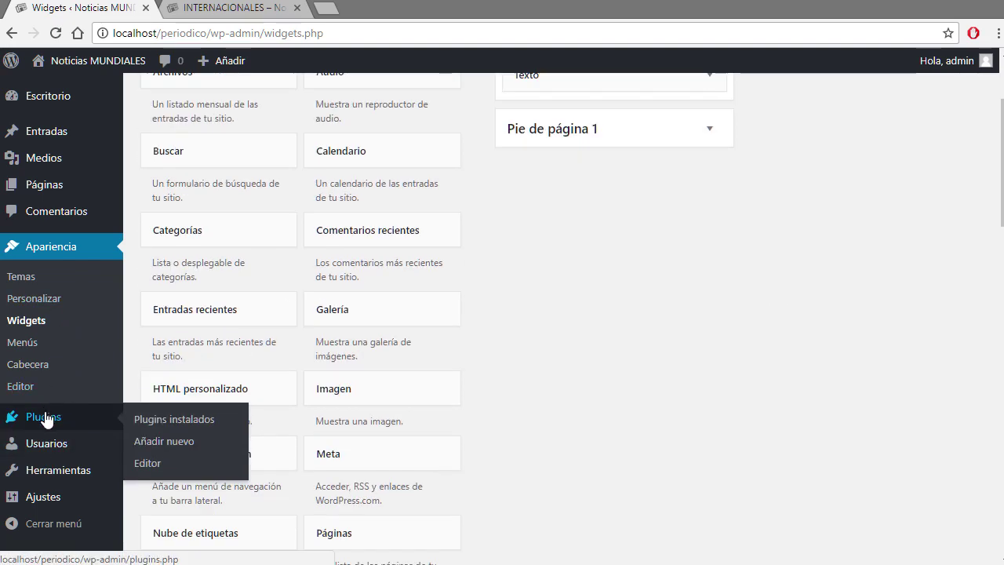
left_click(163, 444)
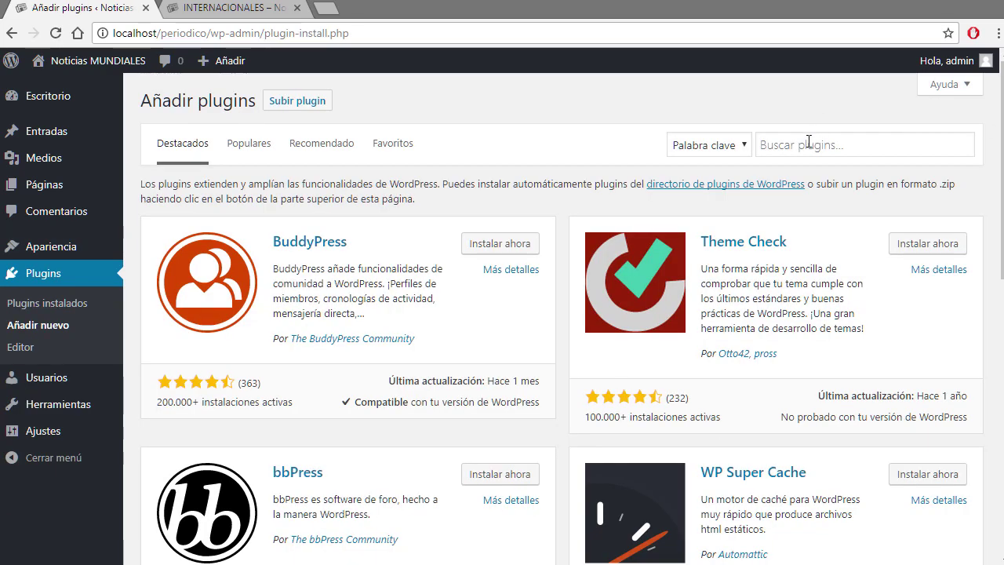
left_click(807, 143)
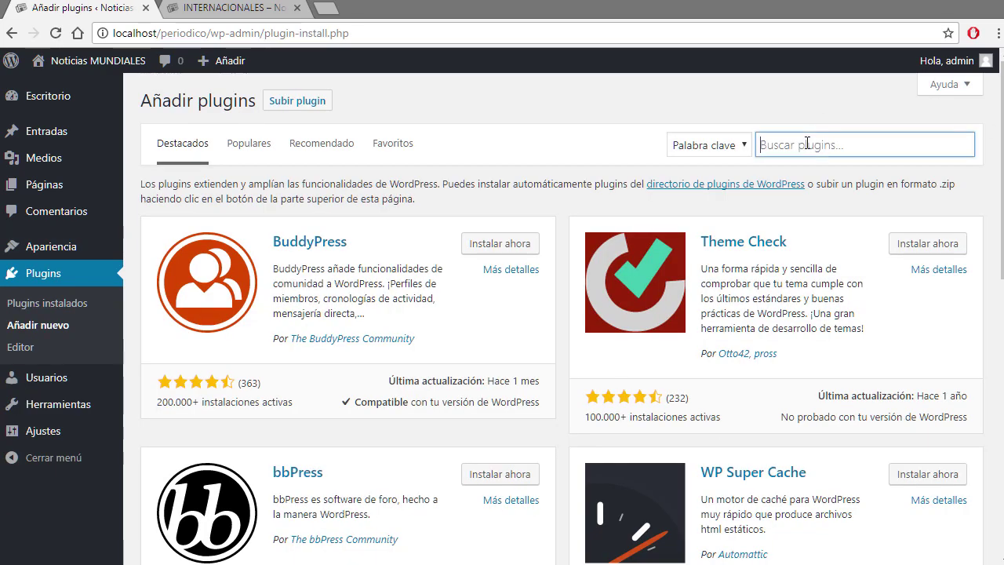
type("re")
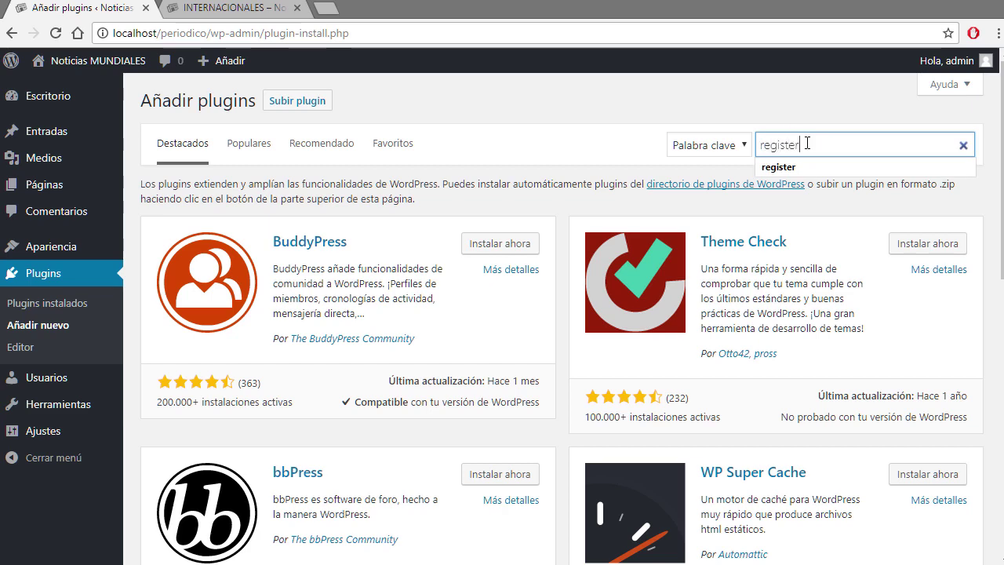
type("gister")
left_click(774, 165)
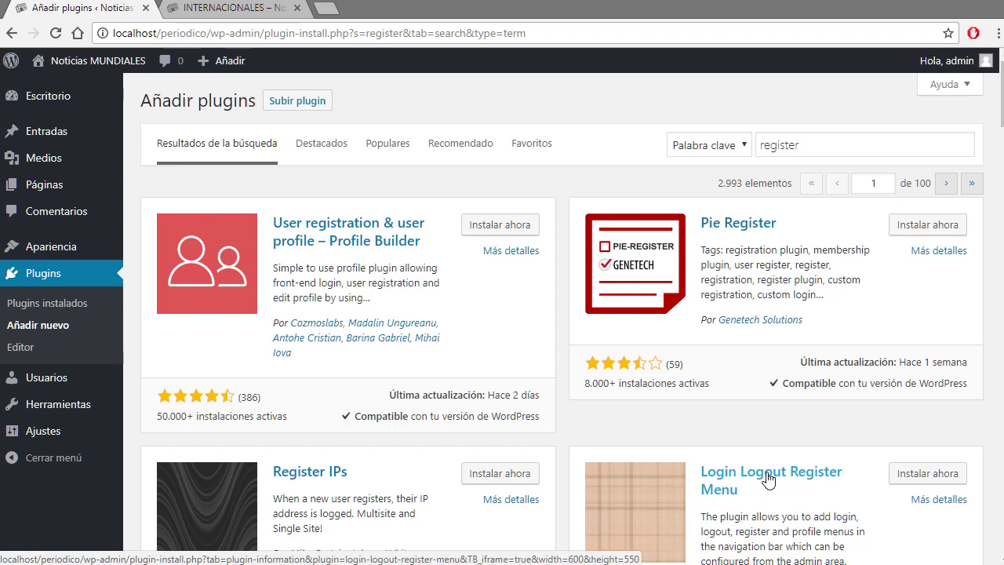
Review the plugin results, then install and activate Login Logout Register Menu
scroll(793, 419, "down", 2)
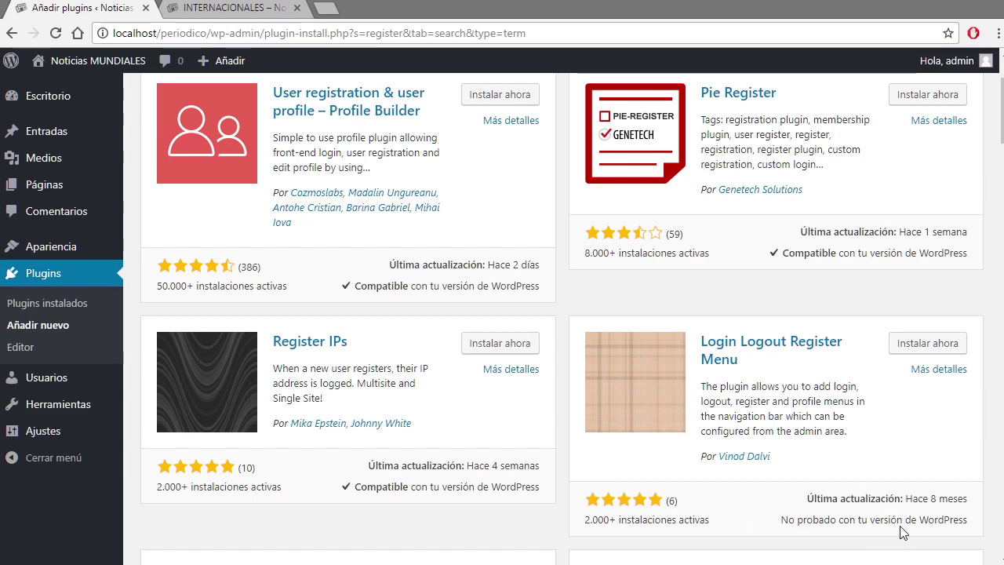
scroll(901, 532, "up", 2)
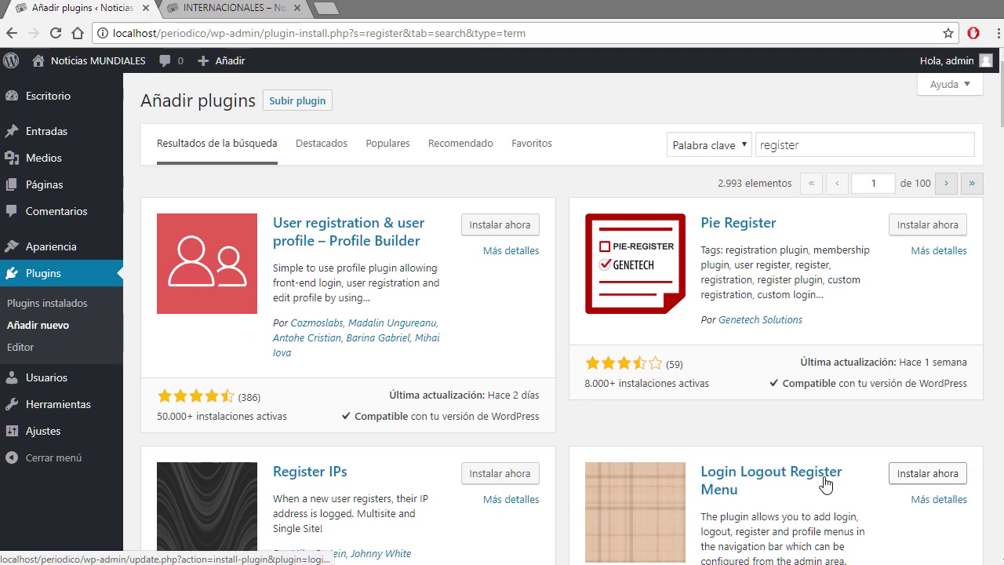
scroll(815, 459, "down", 2)
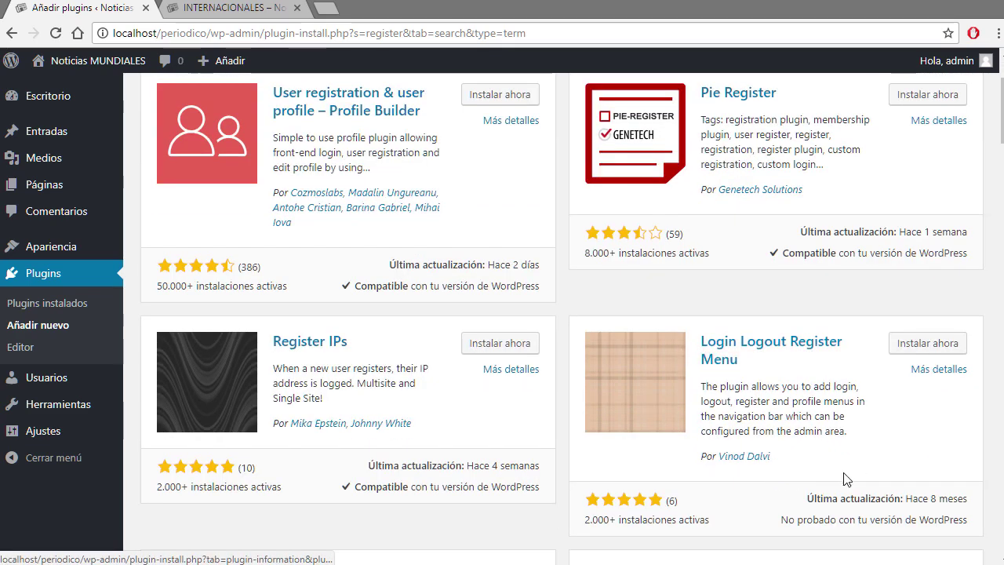
scroll(832, 439, "up", 2)
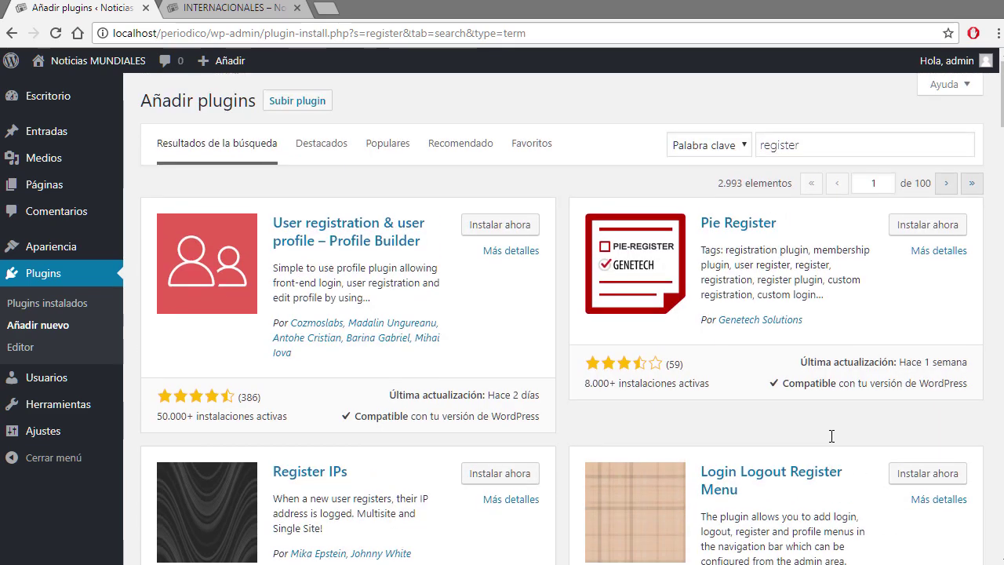
left_click(930, 475)
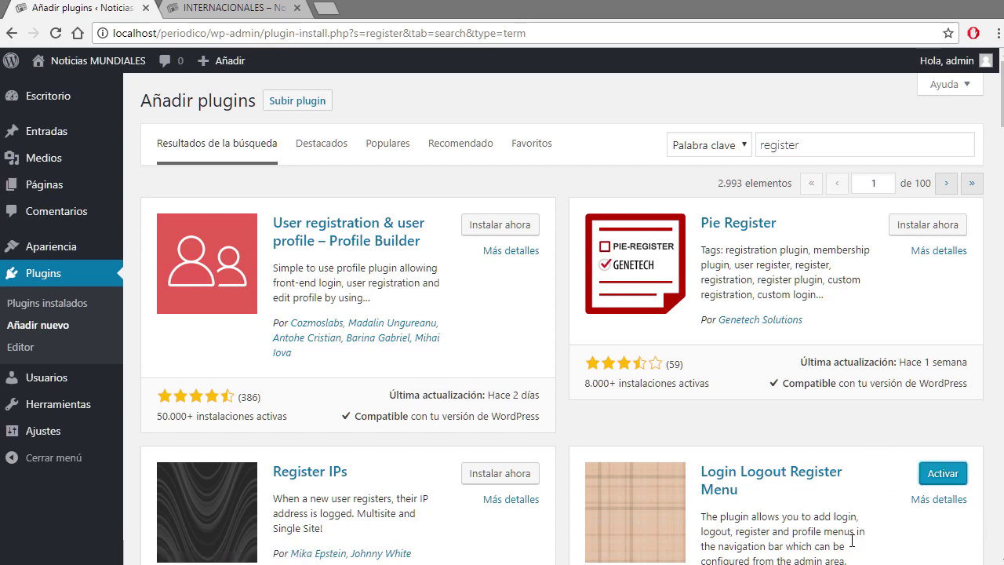
left_click(944, 476)
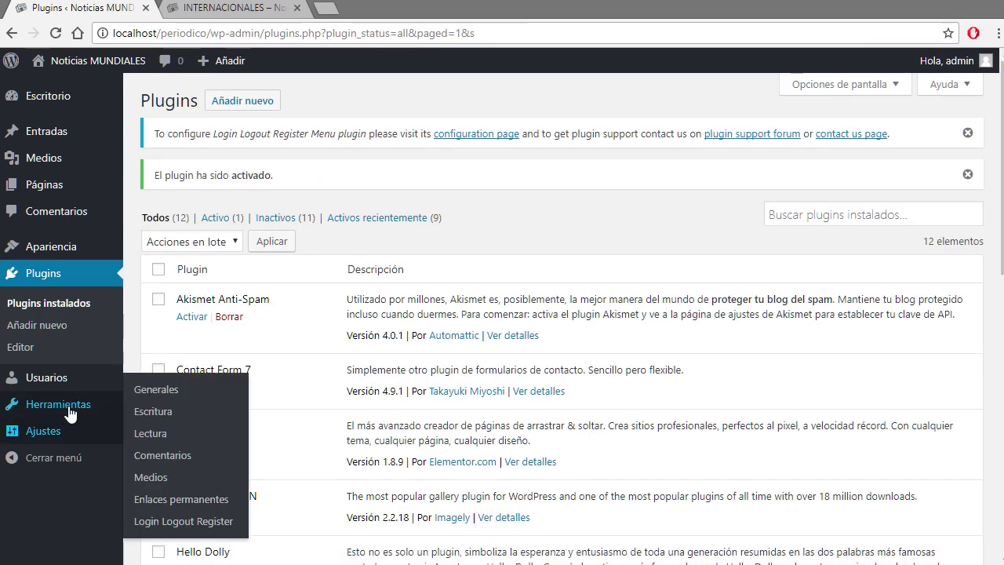
Open the Login Logout Register settings page and review the URL, redirection and mobile display options
mouse_move(44, 436)
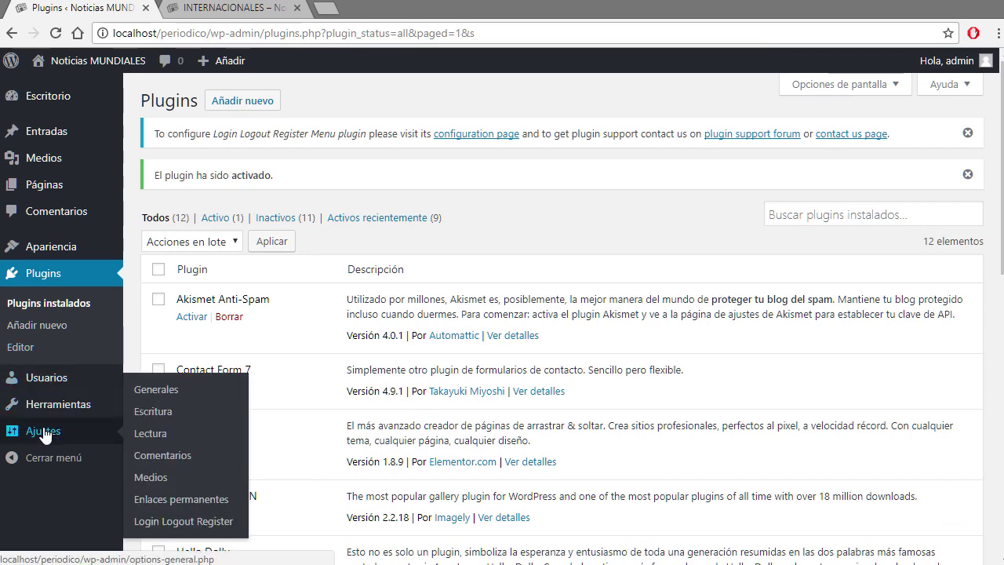
left_click(160, 524)
scroll(411, 218, "down", 3)
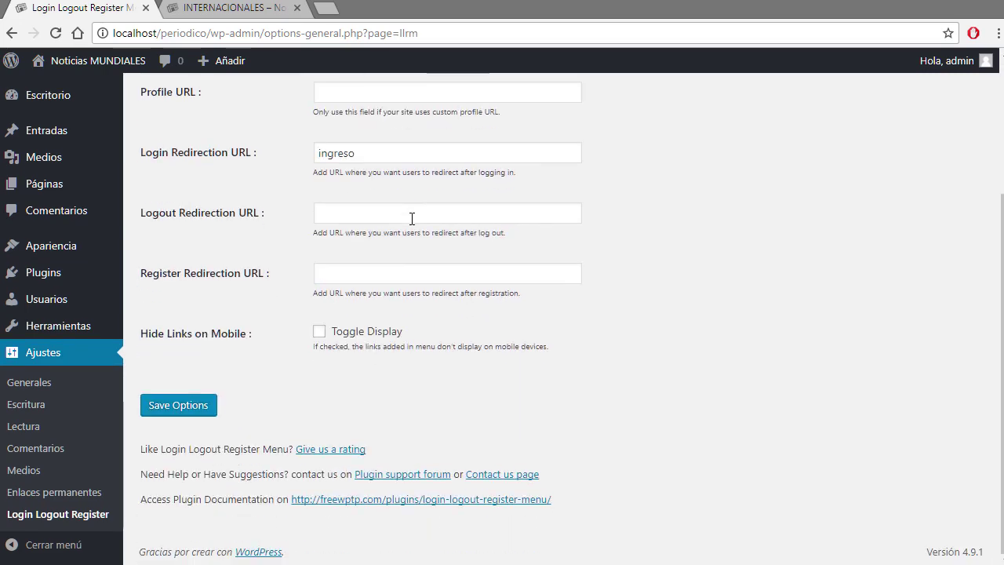
scroll(412, 218, "up", 3)
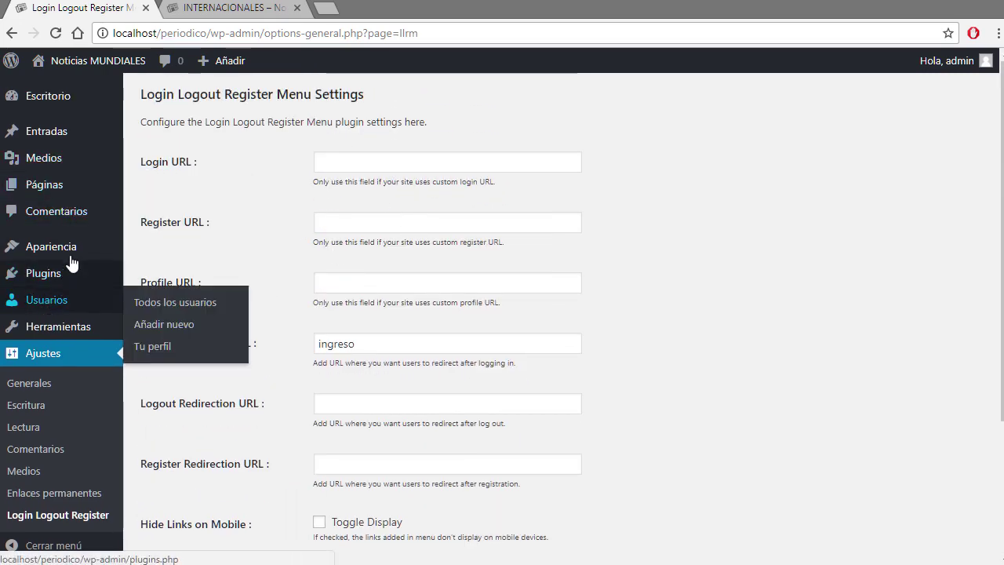
Go to the Menús page and expand the Login / Logout / Register links options for Menú superior
mouse_move(69, 253)
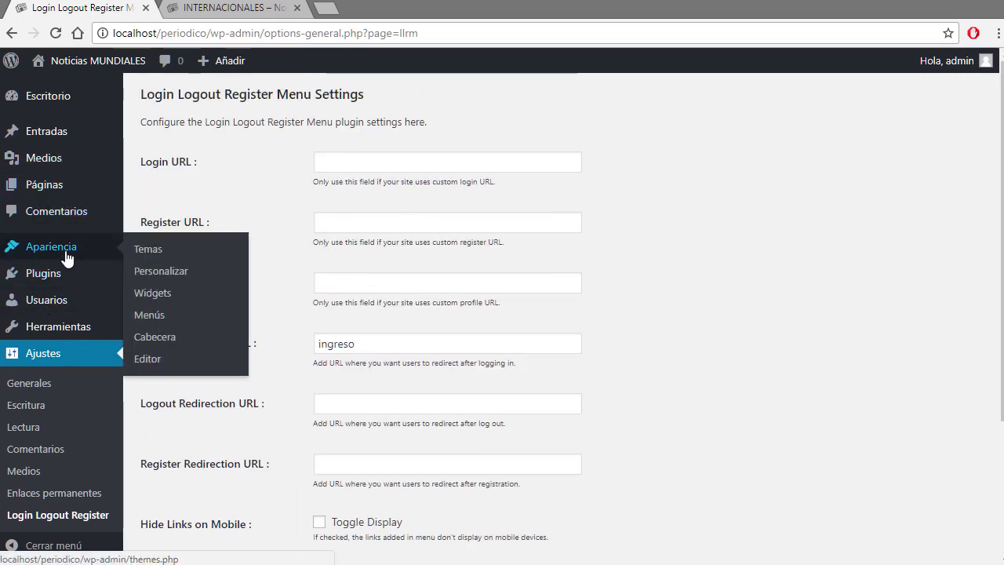
left_click(157, 322)
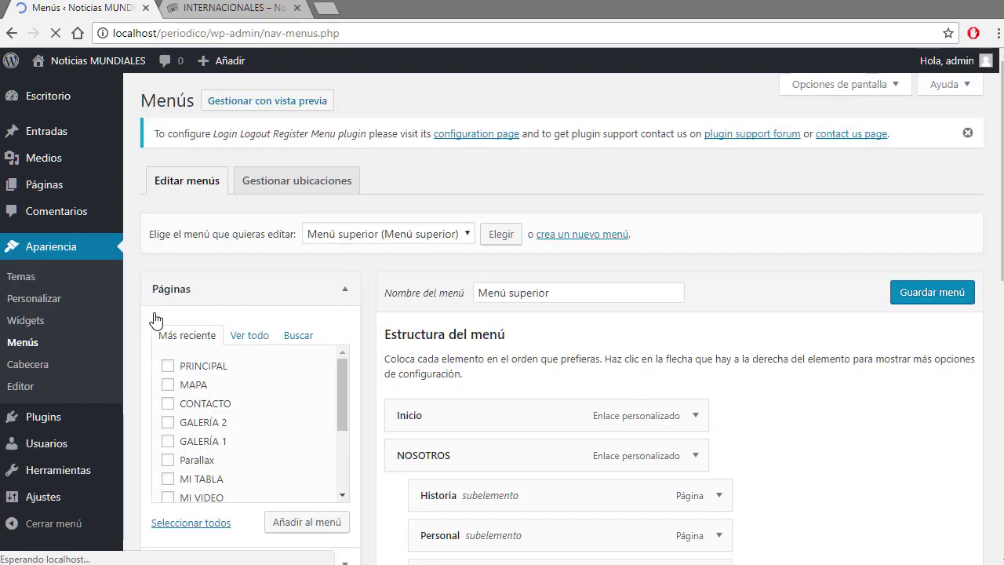
scroll(250, 367, "down", 3)
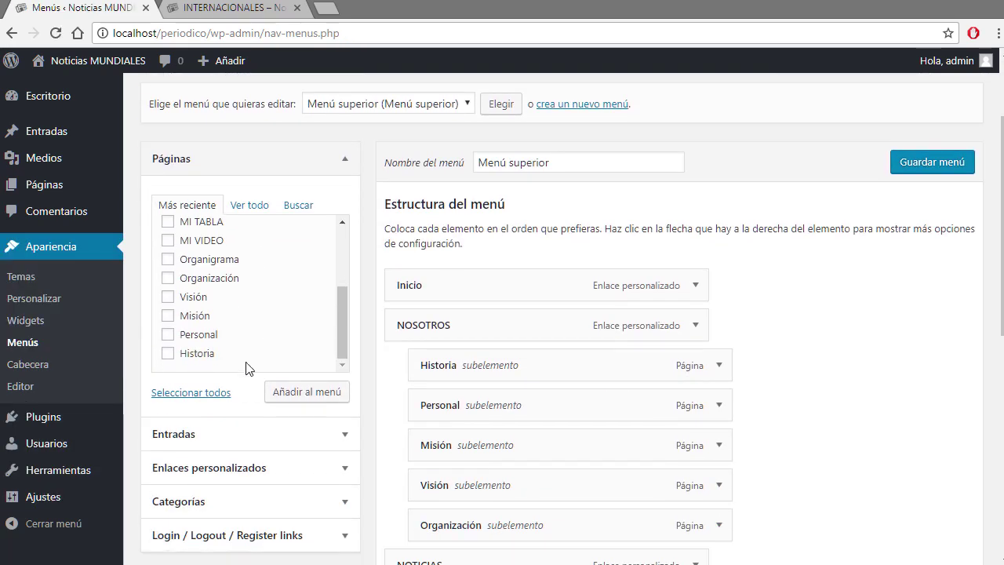
left_click(348, 163)
scroll(334, 233, "down", 2)
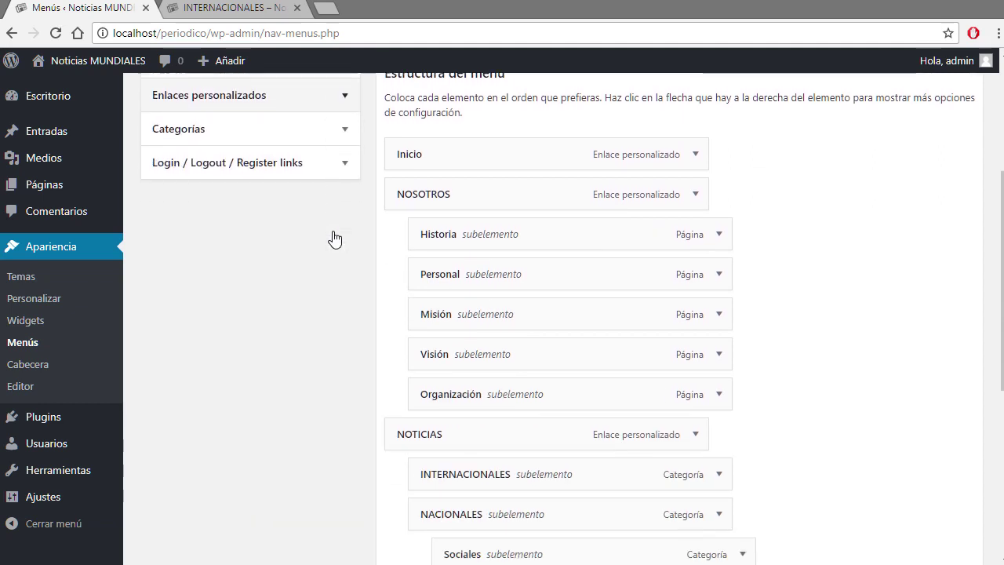
left_click(345, 167)
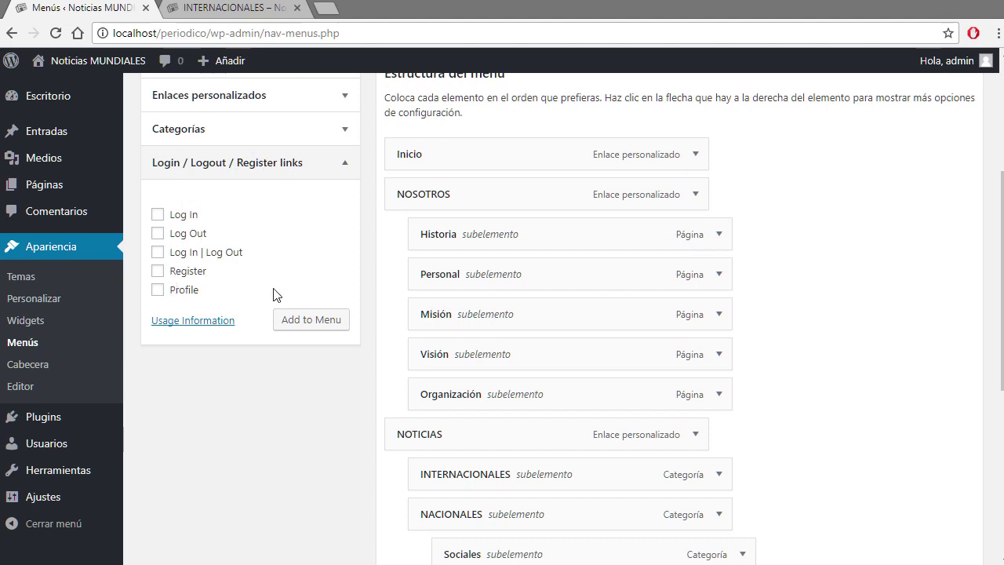
Add a custom link with the URL # and the link text ACCESO to Menú superior
scroll(884, 376, "down", 5)
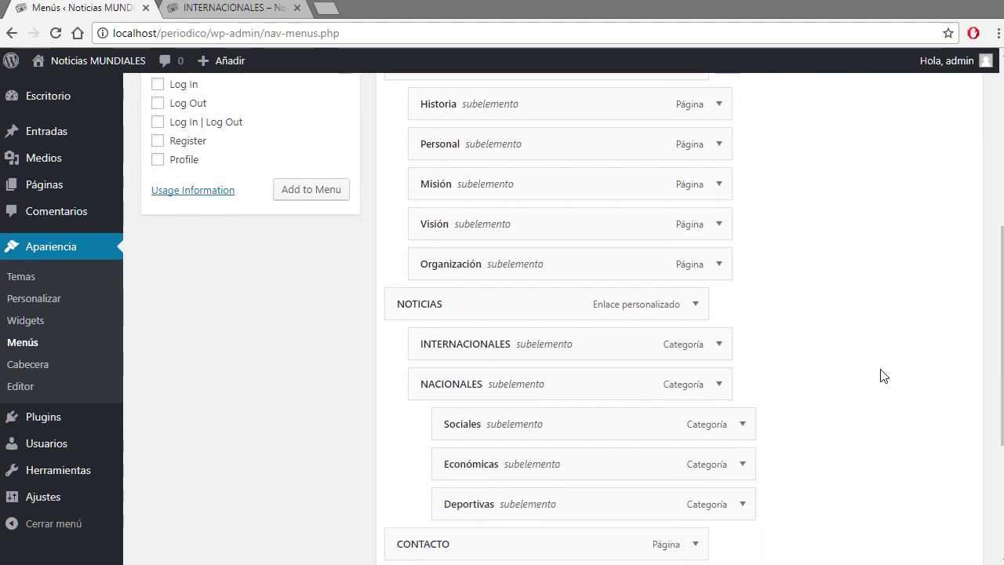
scroll(603, 287, "up", 2)
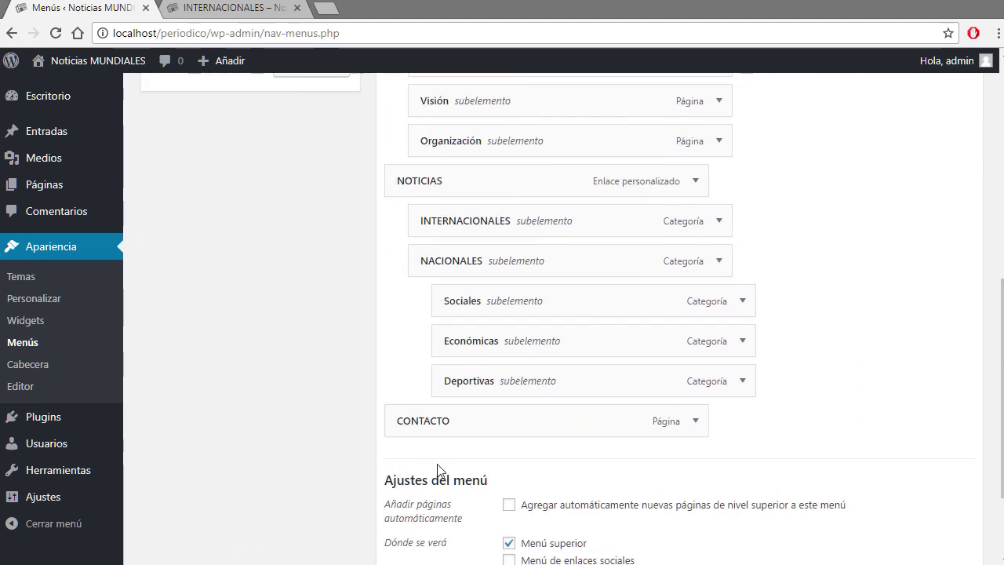
scroll(538, 410, "up", 3)
scroll(538, 410, "up", 2)
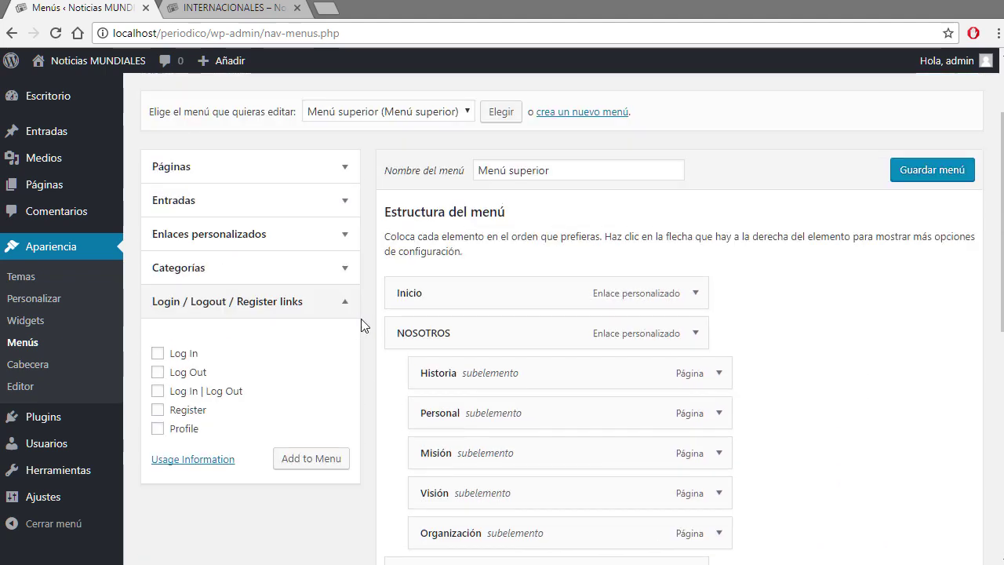
left_click(344, 237)
left_click(273, 284)
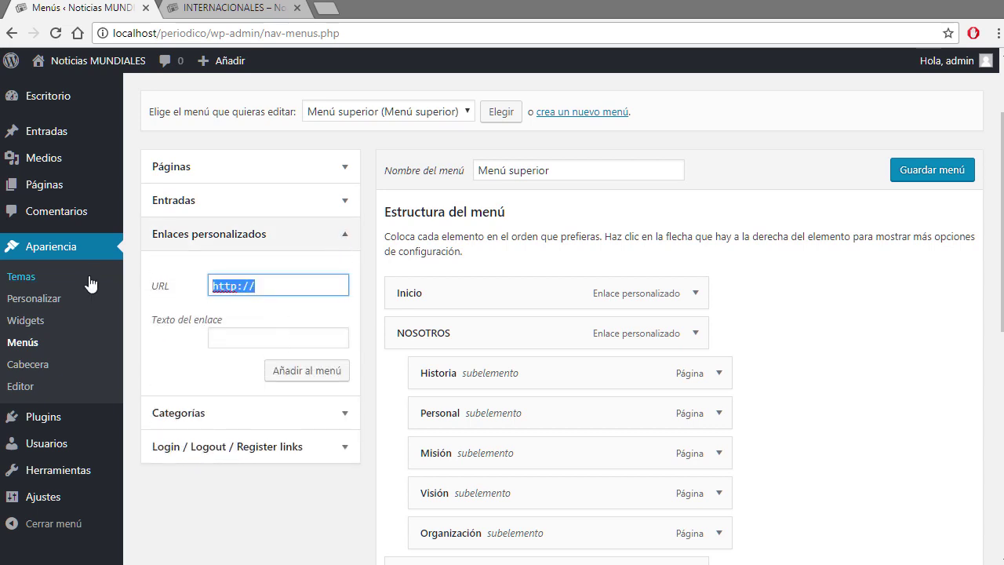
key("BackSpace")
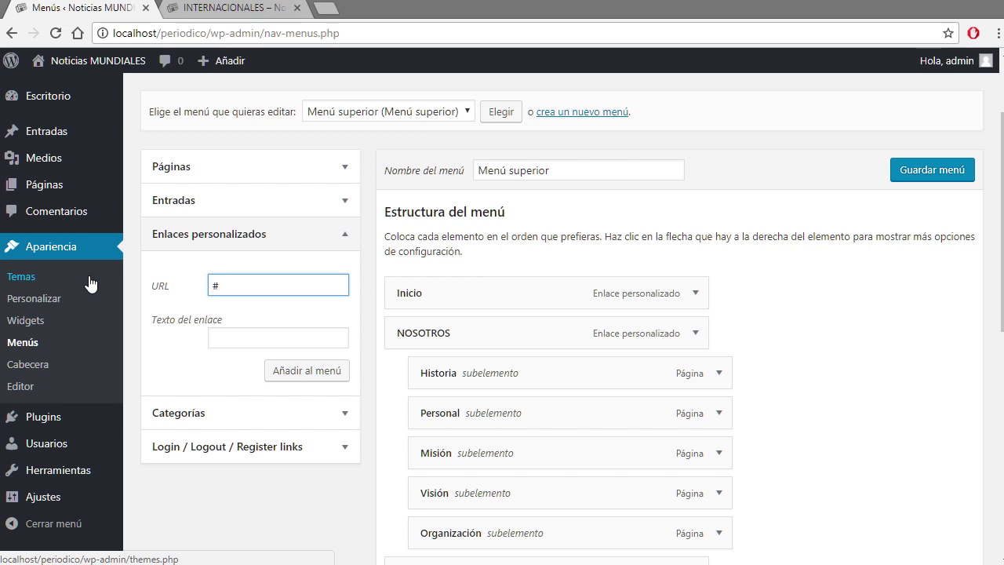
key("Tab")
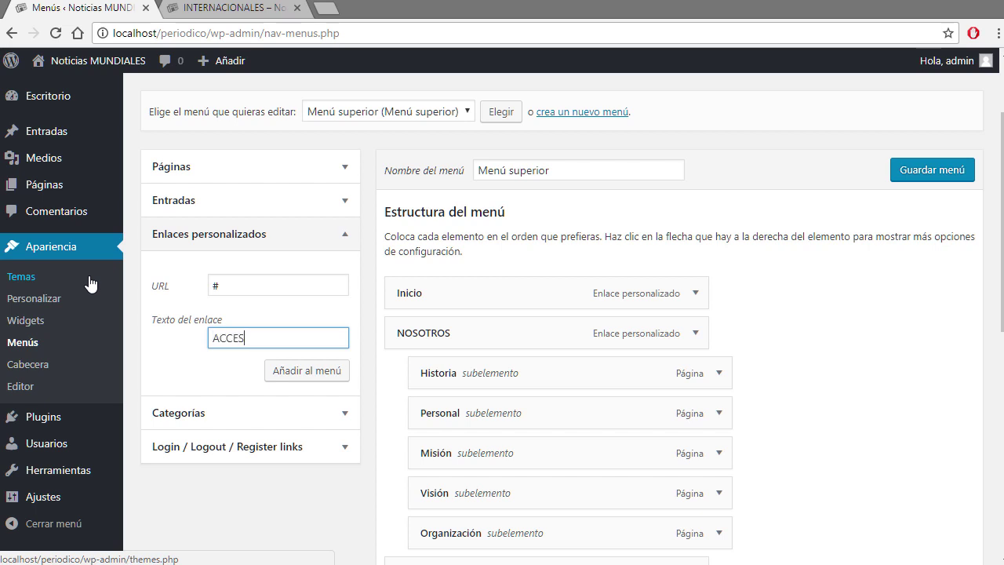
left_click(333, 370)
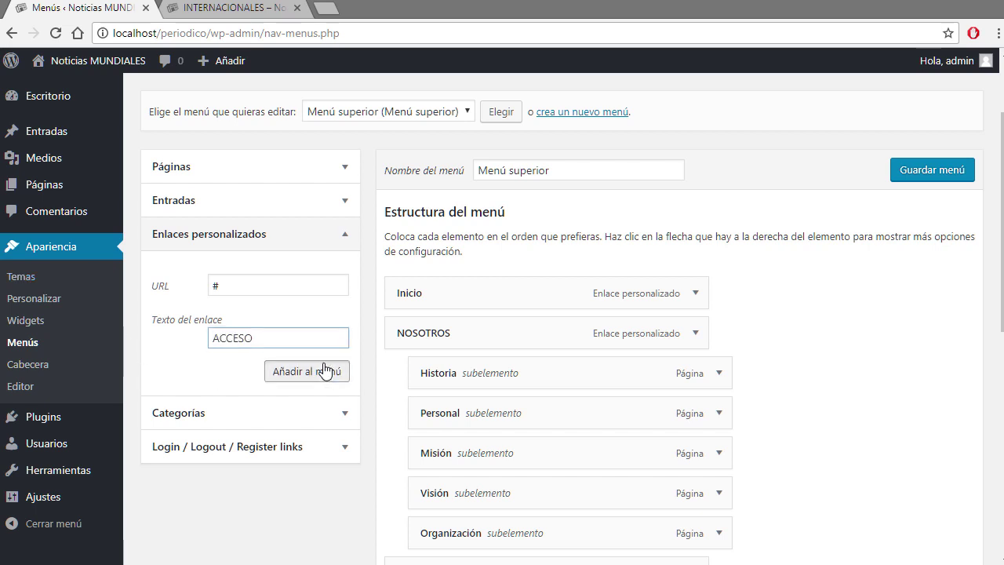
scroll(976, 357, "down", 7)
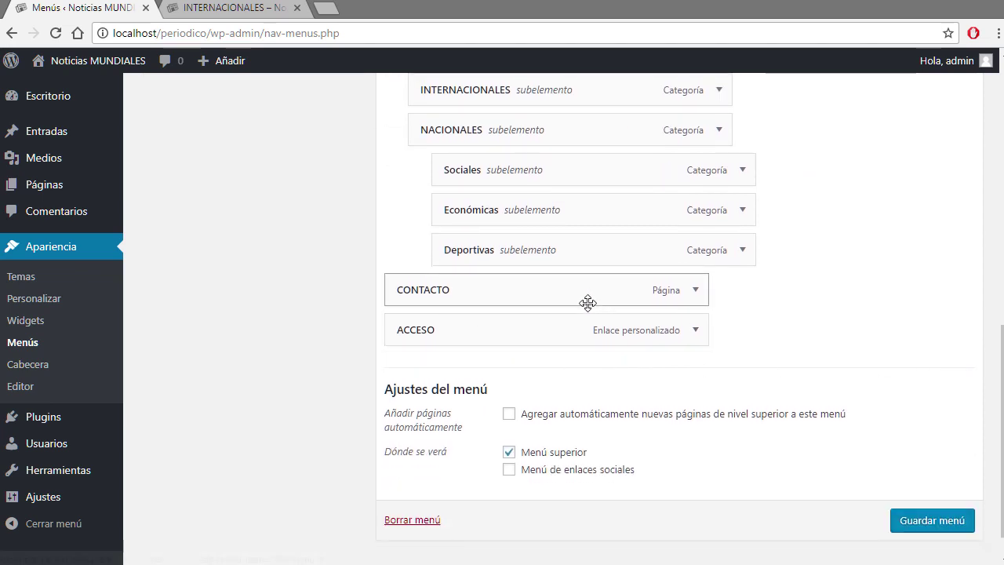
Add the plugin's Log In, Log Out, Log In | Log Out, Register and Profile links to Menú superior
scroll(296, 271, "up", 3)
scroll(336, 223, "up", 2)
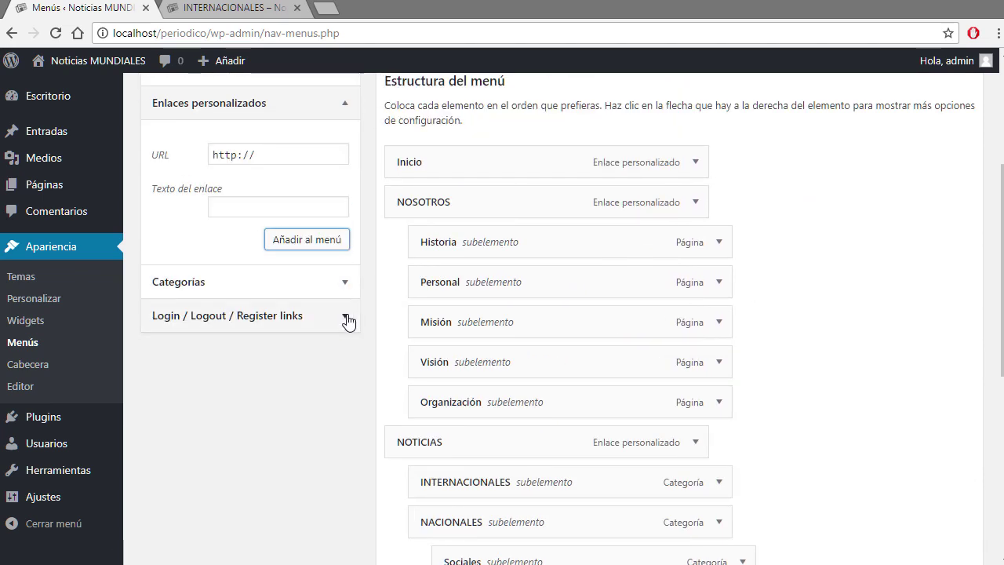
left_click(346, 318)
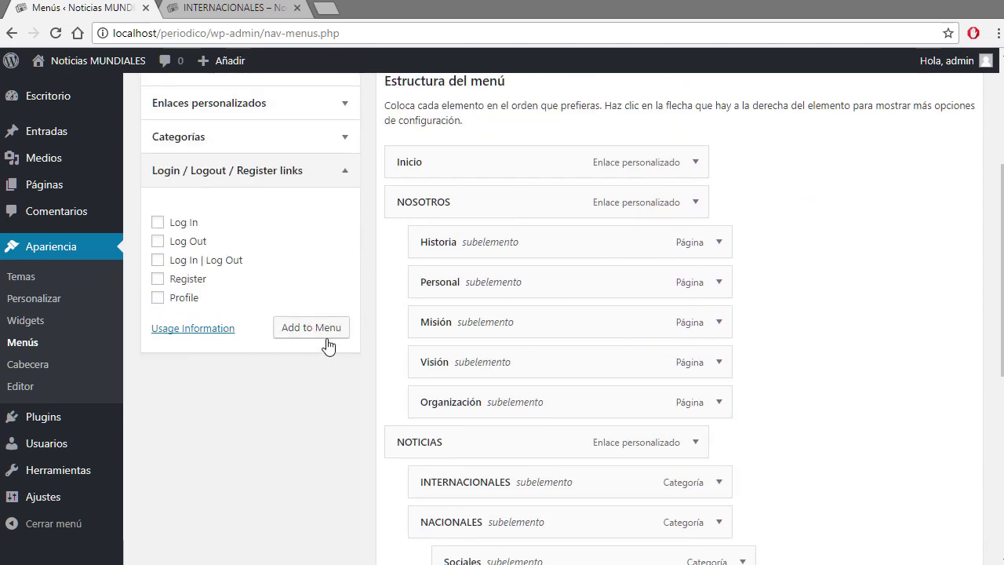
left_click(157, 225)
left_click(158, 260)
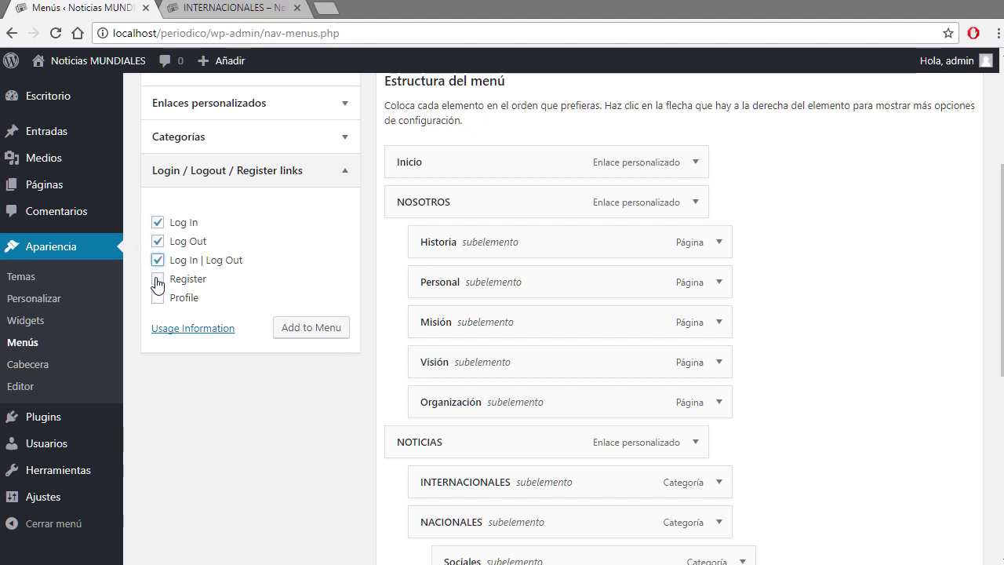
left_click(158, 278)
left_click(157, 301)
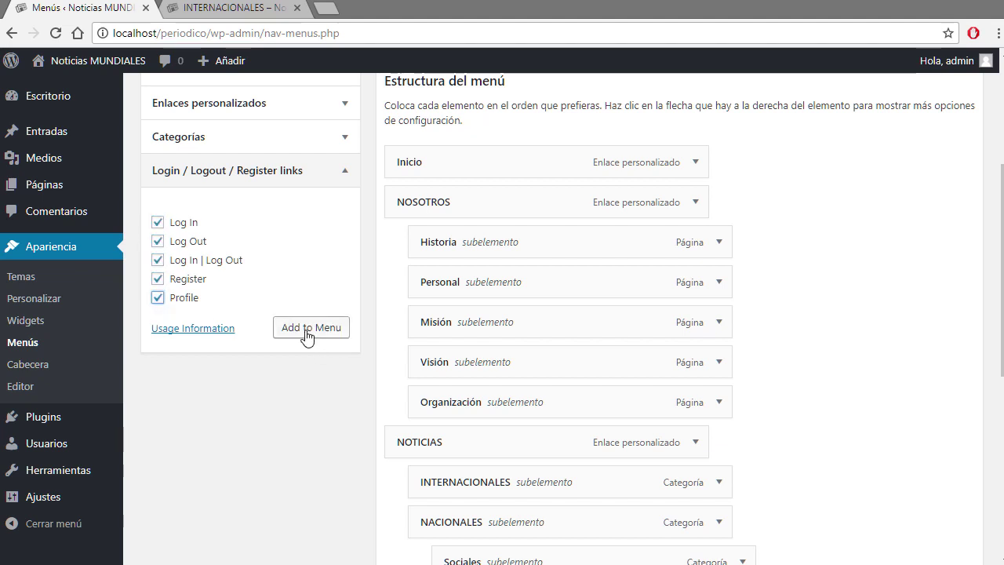
left_click(331, 330)
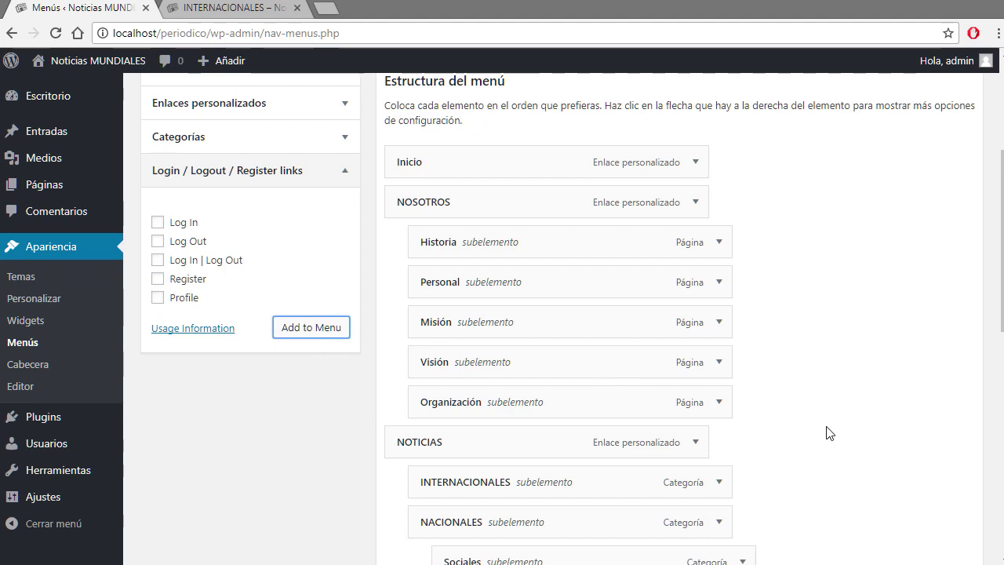
Nest the Log In, Log Out, Log In | Log Out, Register and Profile items as subitems under ACCESO
scroll(828, 433, "down", 5)
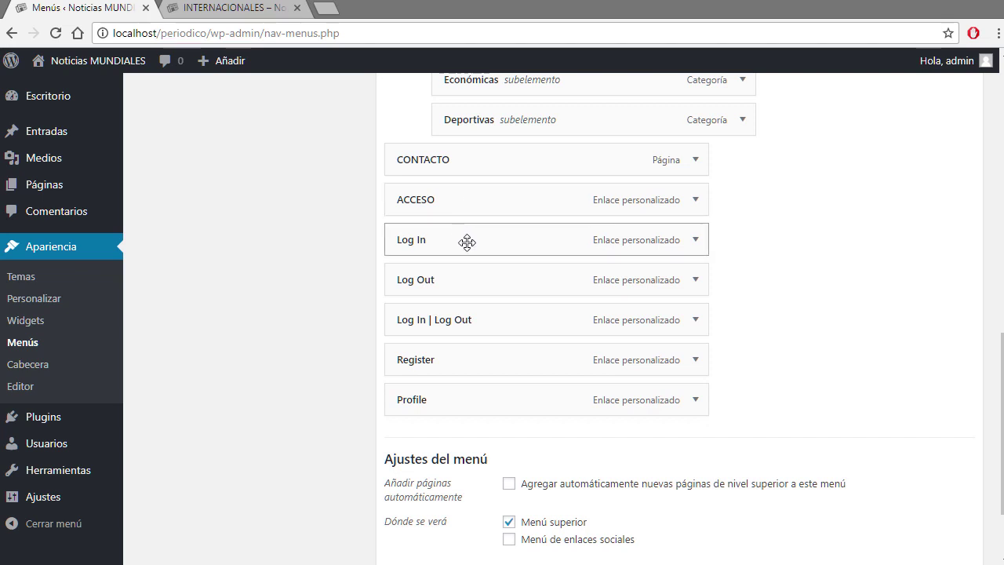
left_click_drag(466, 243, 502, 243)
left_click_drag(484, 287, 525, 320)
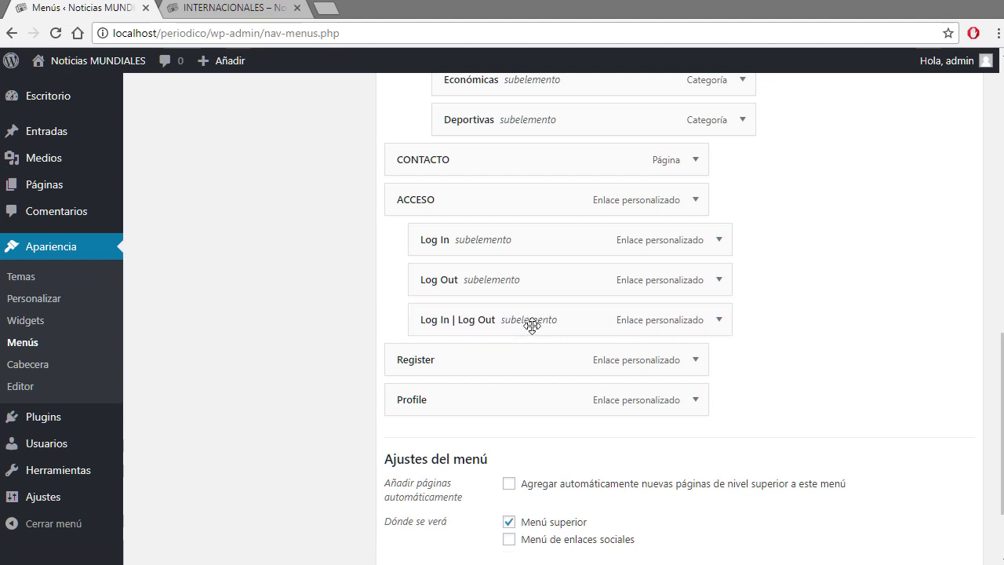
left_click_drag(517, 359, 542, 363)
mouse_move(520, 403)
left_mouse_down()
mouse_move(552, 402)
mouse_move(530, 401)
left_mouse_up()
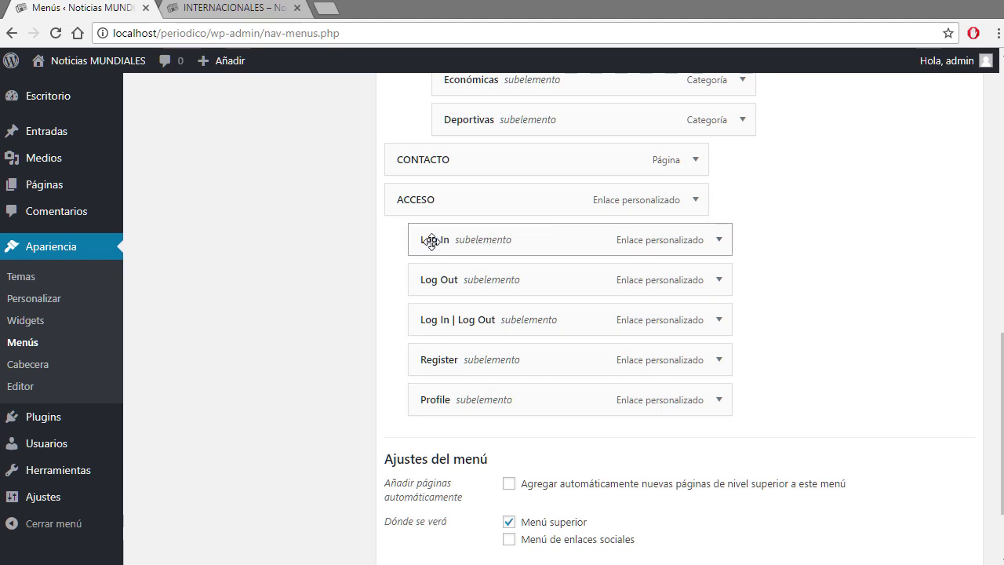
Set the navigation label of the Log In item under ACCESO to Ingresar
left_click(722, 240)
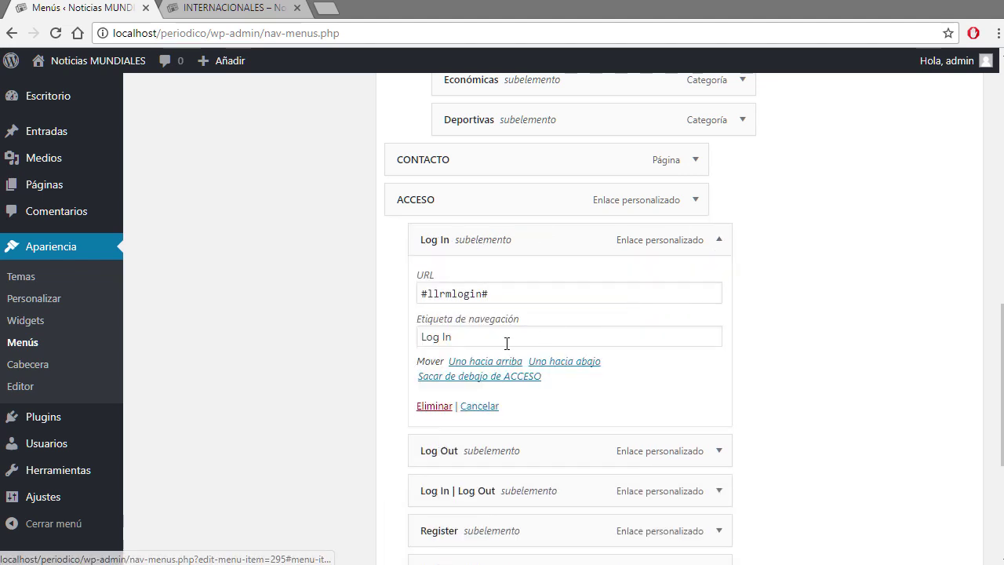
triple_click(483, 331)
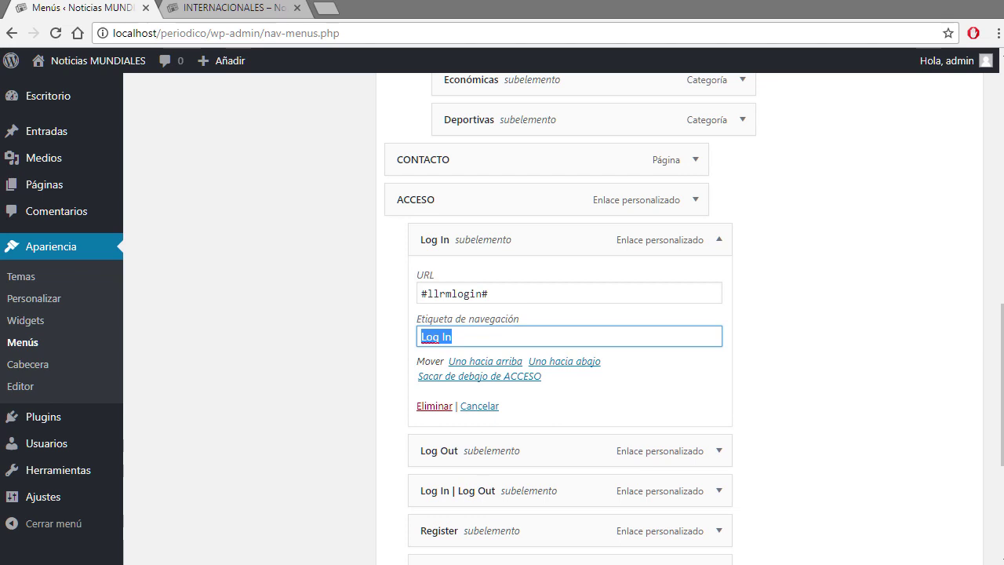
type("INGRE")
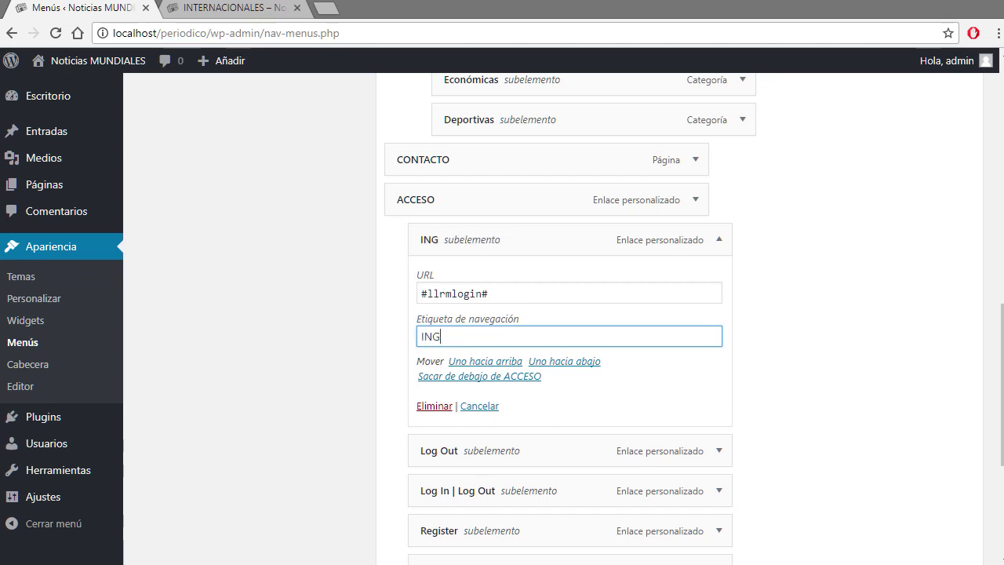
key("BackSpace")
key("BackSpace")
key("BackSpace")
key("BackSpace")
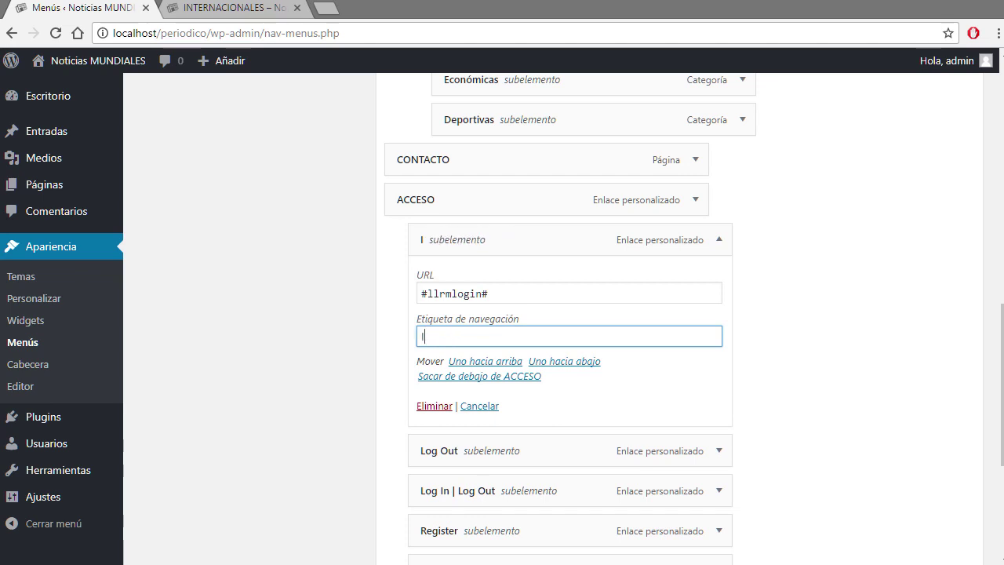
type("ngresar")
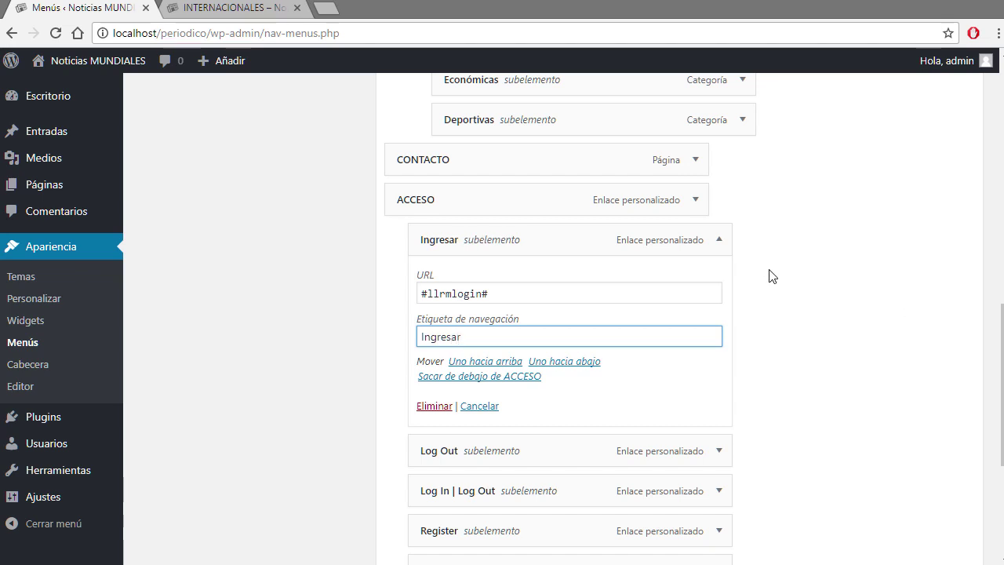
left_click(719, 240)
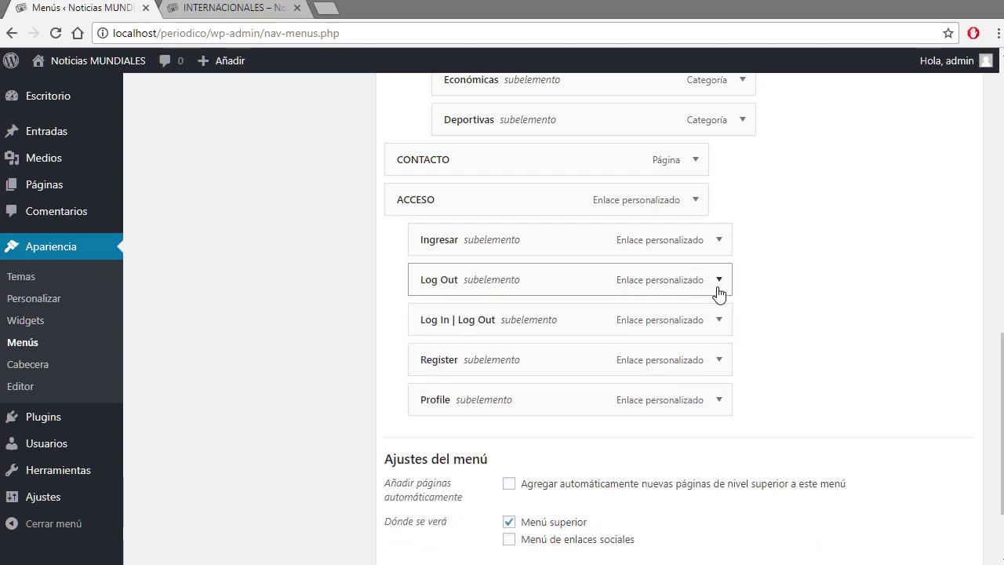
Set the navigation label of the Log Out item under ACCESO to Salir
left_click(719, 284)
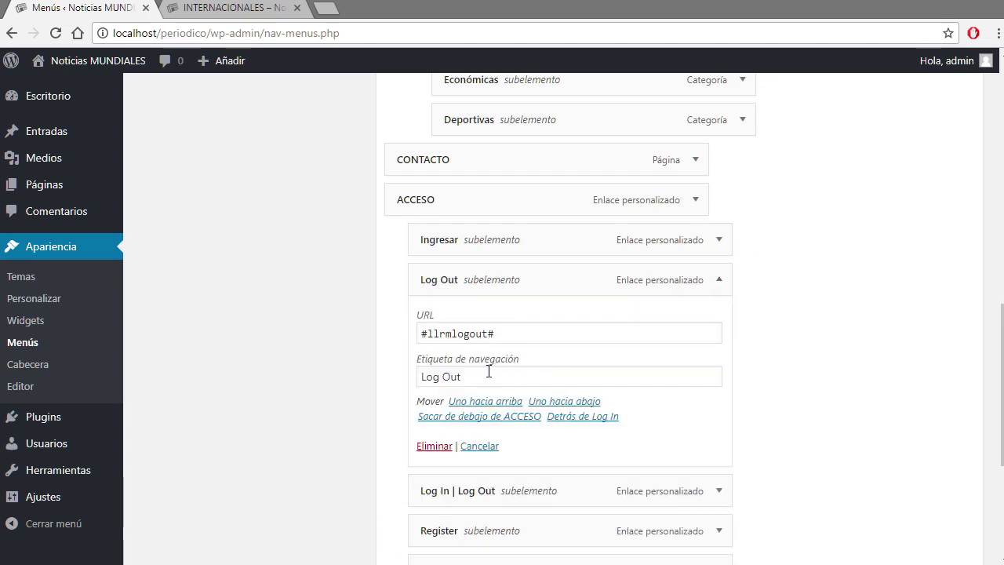
left_click(488, 371)
key("ctrl+a")
type("Sali")
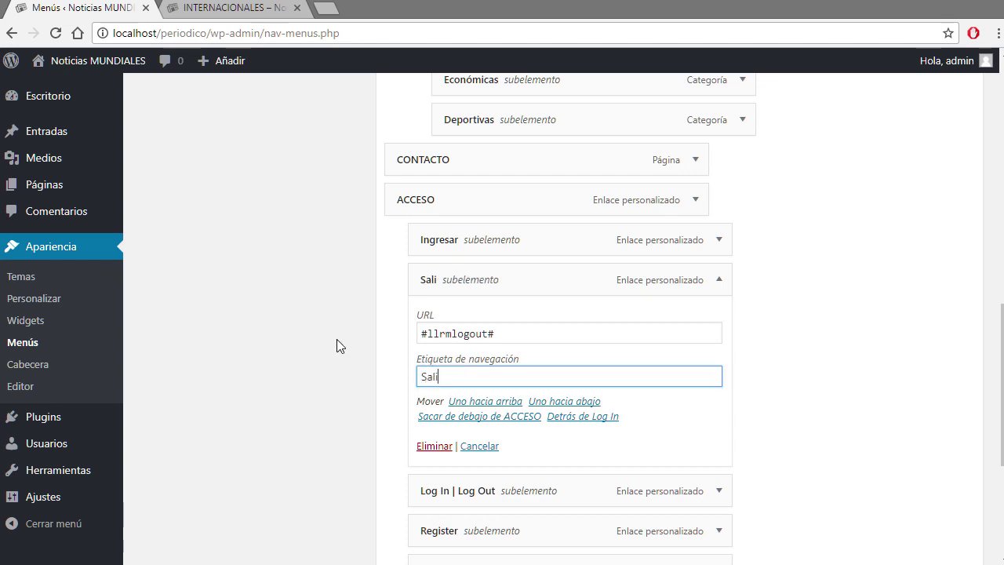
type("r")
left_click(720, 285)
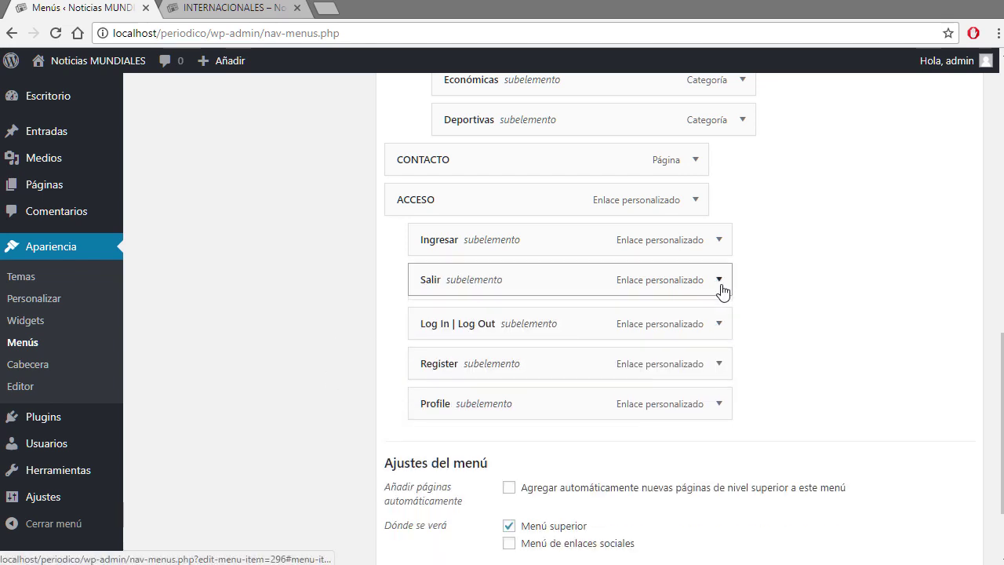
Set the navigation label of the Register item under ACCESO to Registrarse
left_click(720, 362)
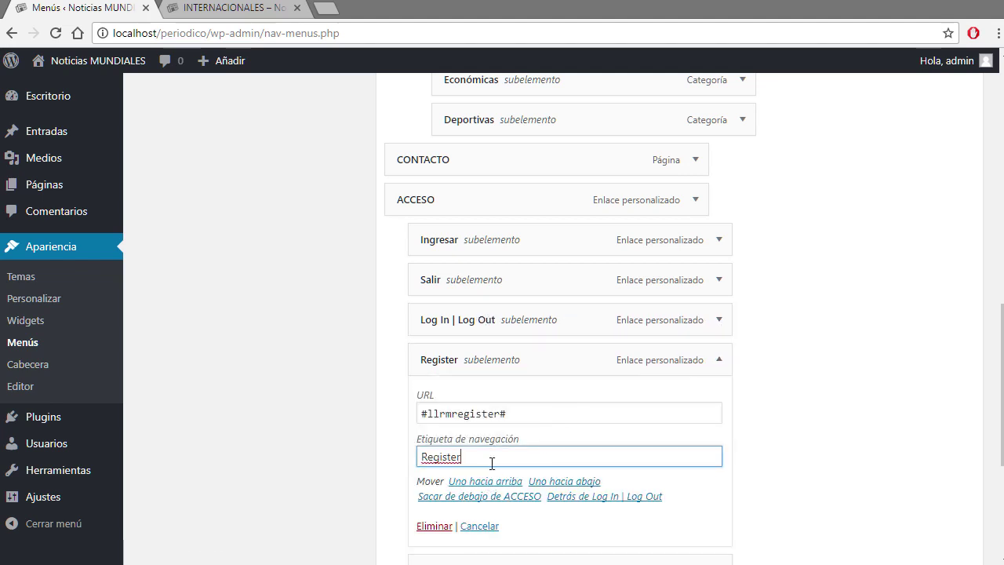
key("BackSpace")
key("BackSpace")
type("rarse")
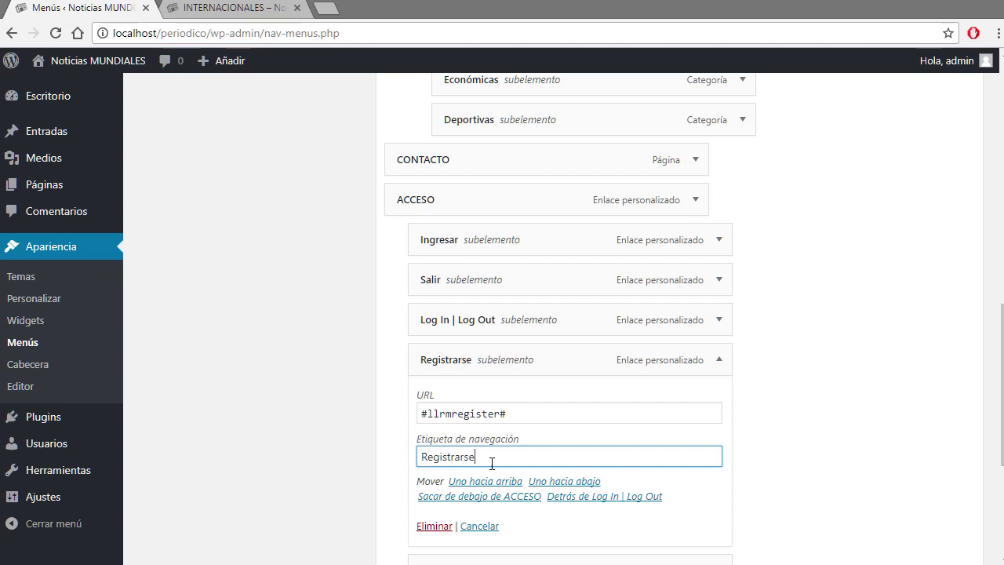
left_click(719, 364)
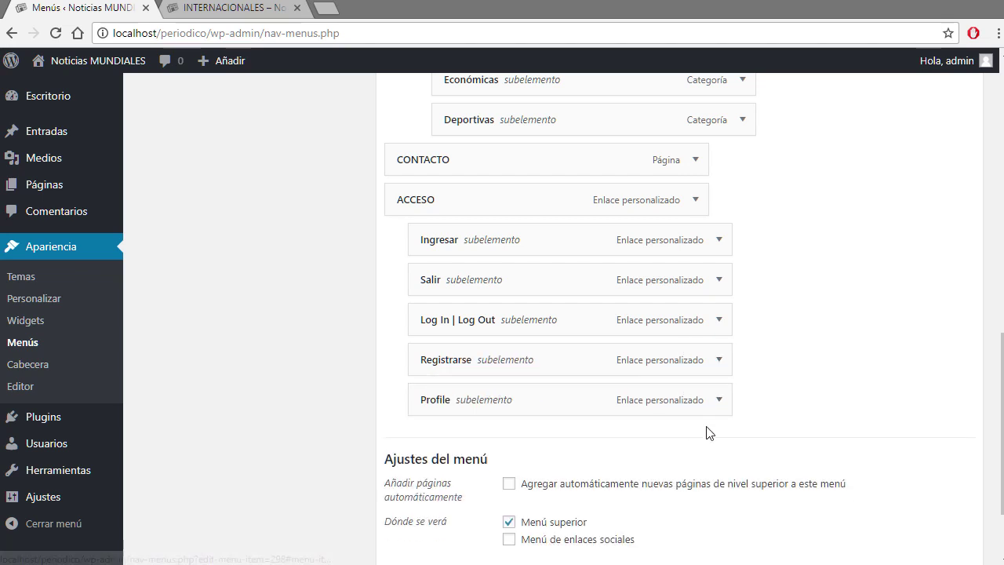
Set the navigation label of the Profile item to Perfil and save Menú superior
left_click(725, 407)
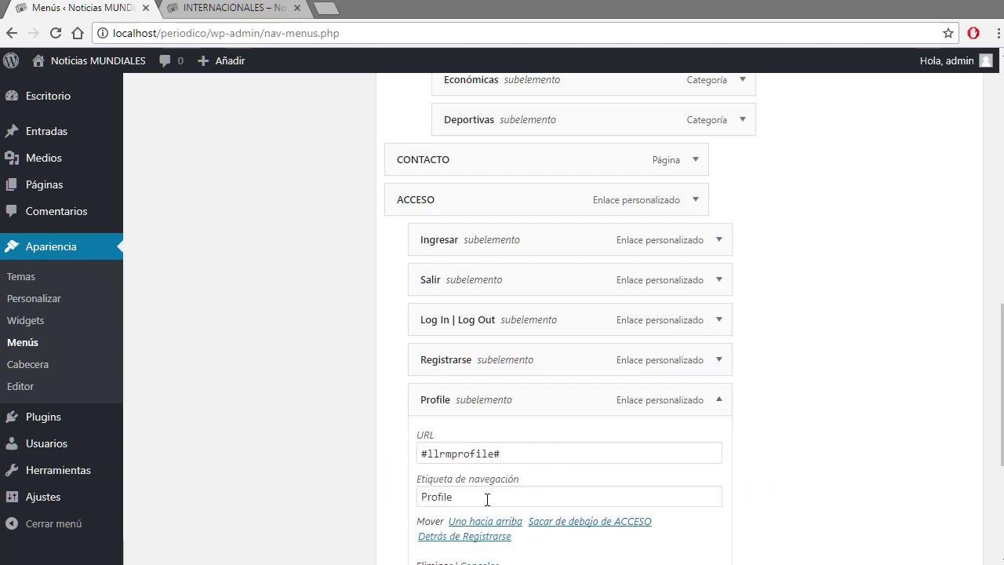
left_click_drag(675, 496, 257, 499)
type("Perfil")
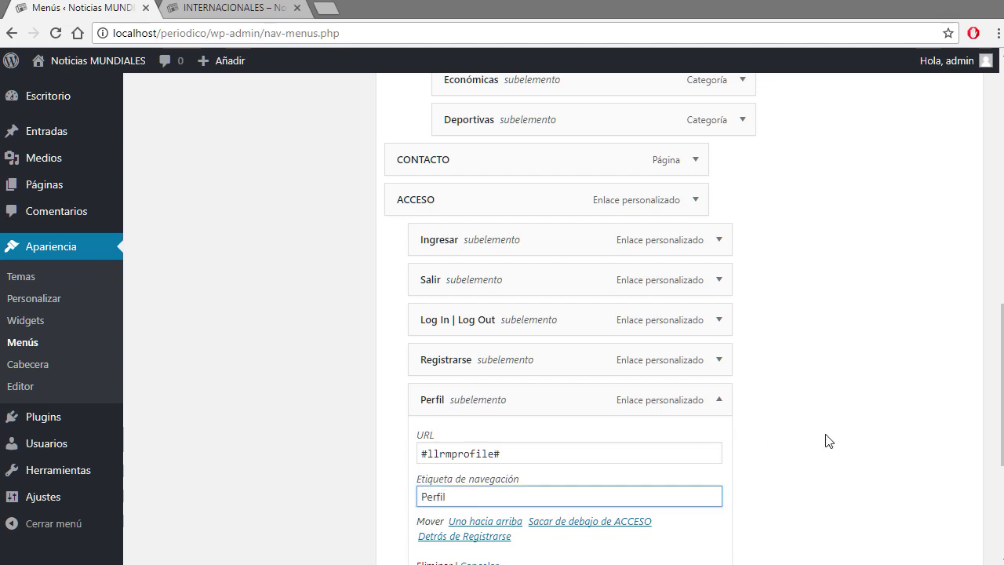
scroll(743, 435, "down", 2)
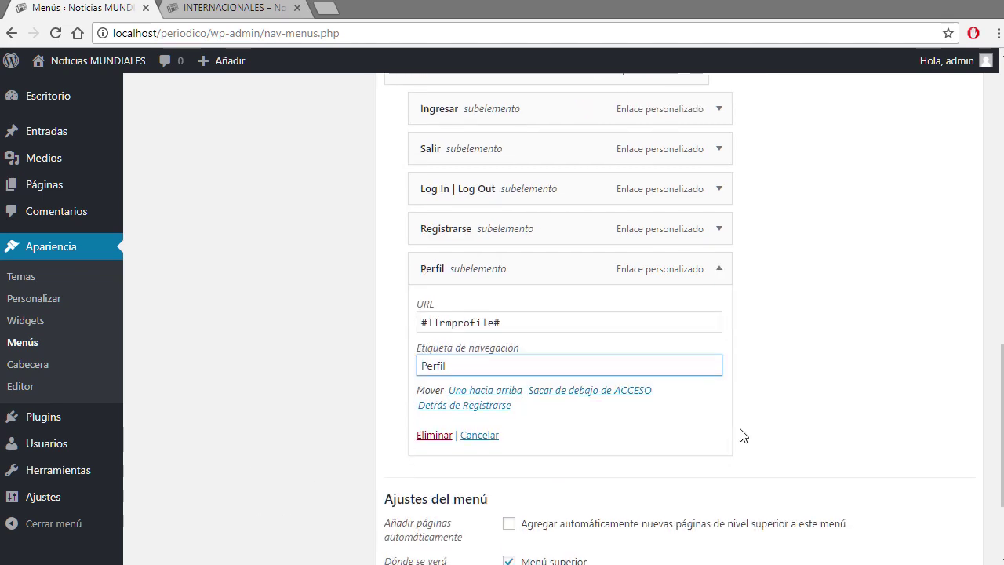
scroll(639, 448, "down", 2)
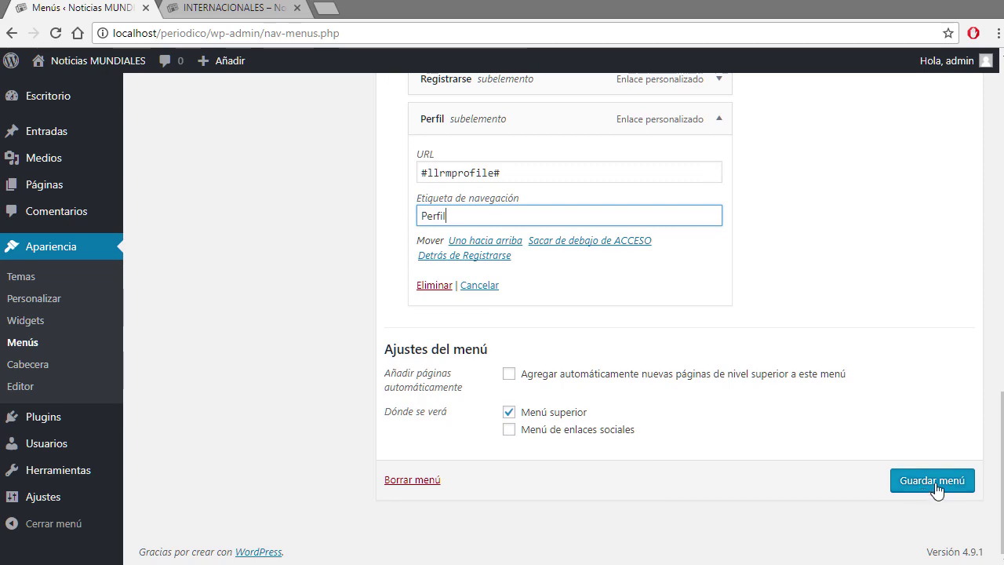
left_click(910, 482)
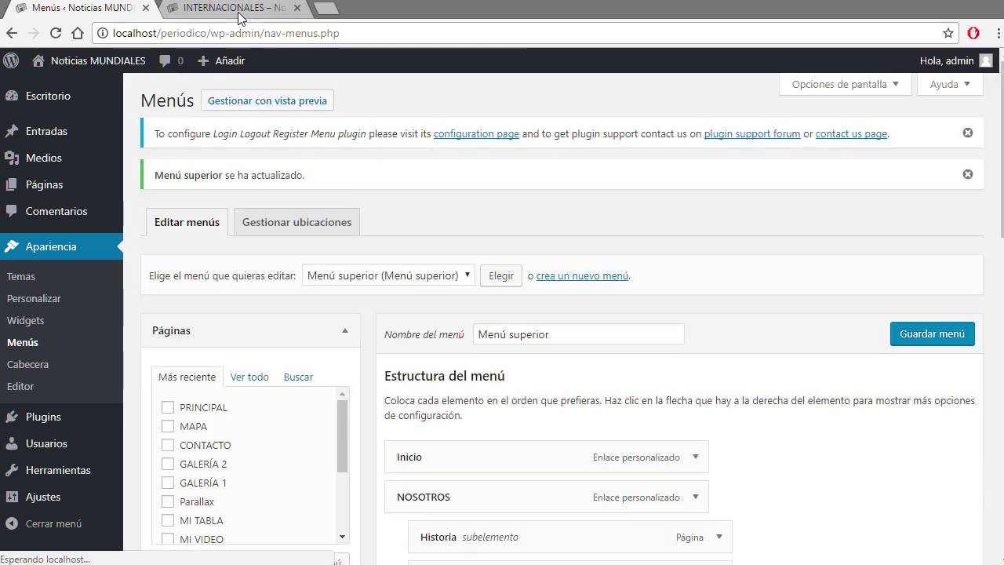
Reload the site's INTERNACIONALES page and check the ACCESO submenu as the logged-in administrator
left_click(238, 10)
mouse_move(240, 102)
scroll(317, 222, "up", 10)
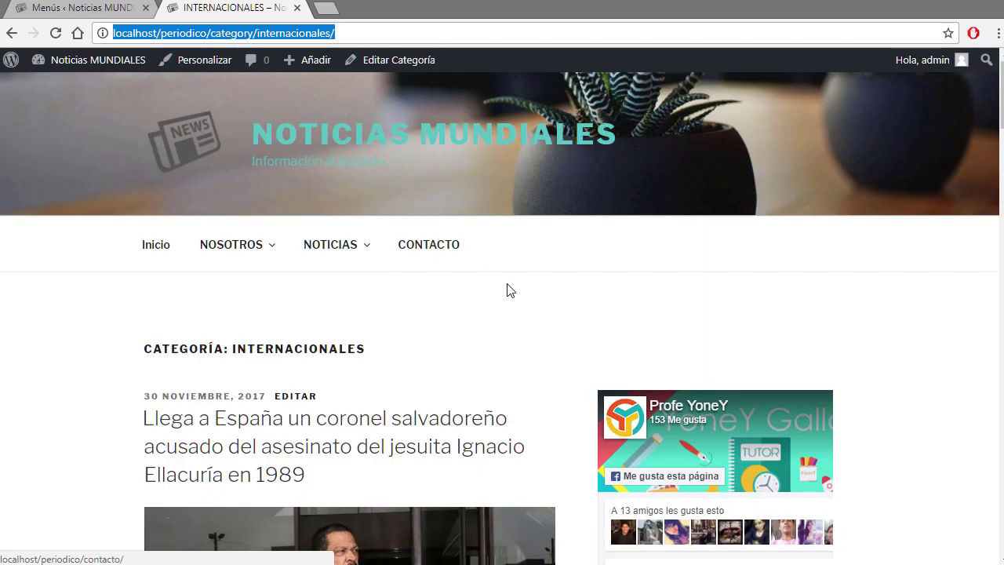
left_click(57, 35)
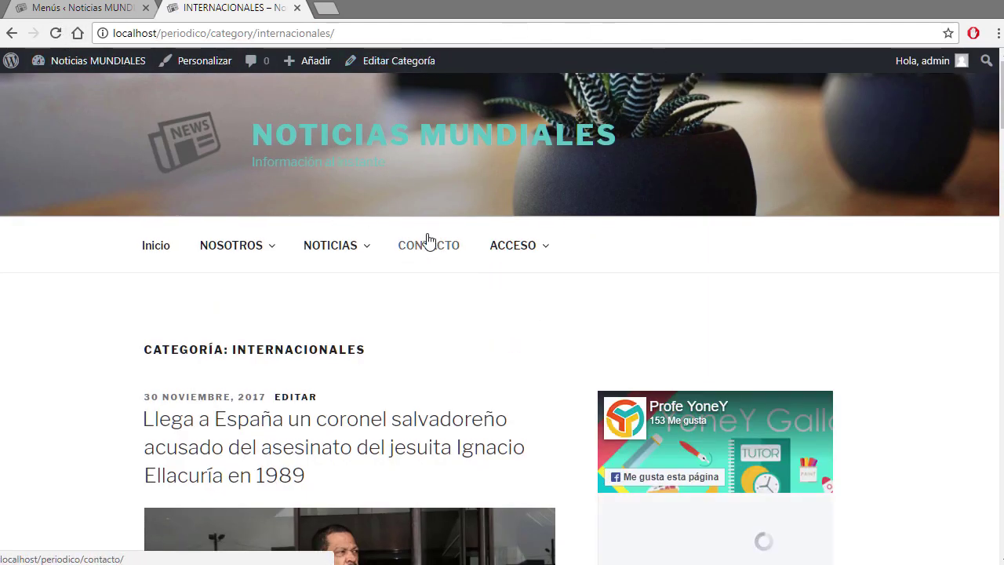
left_click(82, 11)
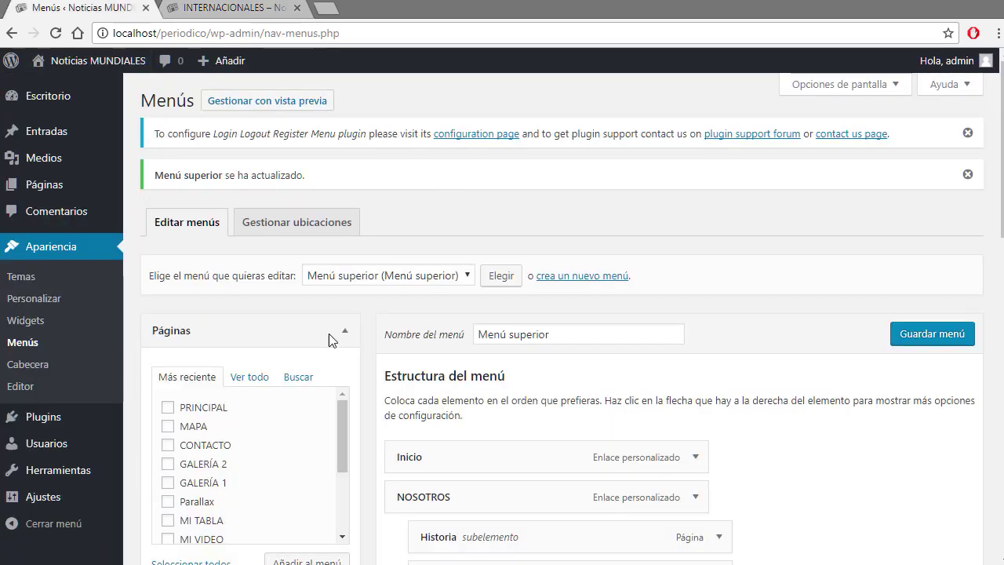
left_click(236, 8)
mouse_move(547, 249)
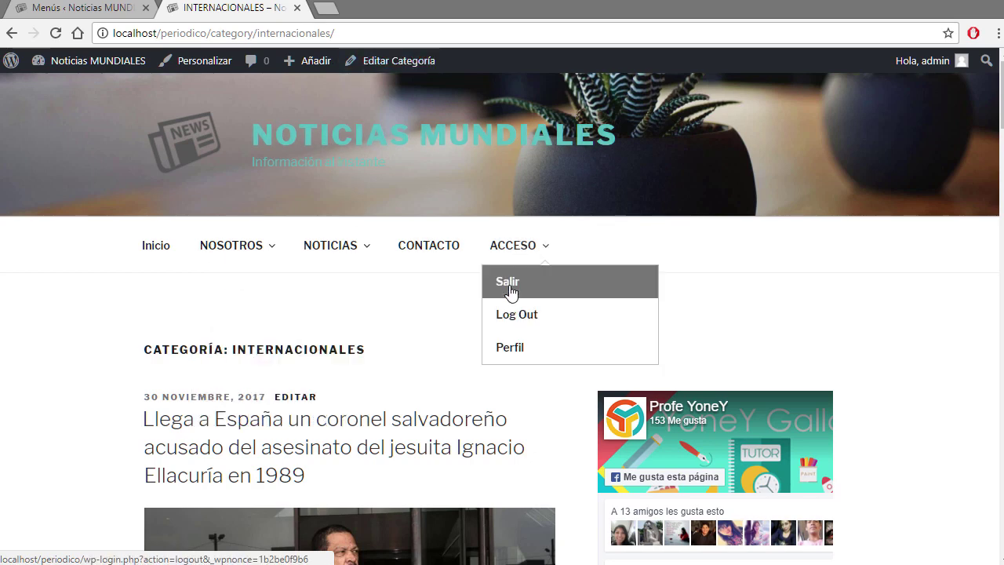
In the incognito window, reload the INTERNACIONALES page and test the Registrarse link under ACCESO as a logged-out visitor
left_click(389, 32)
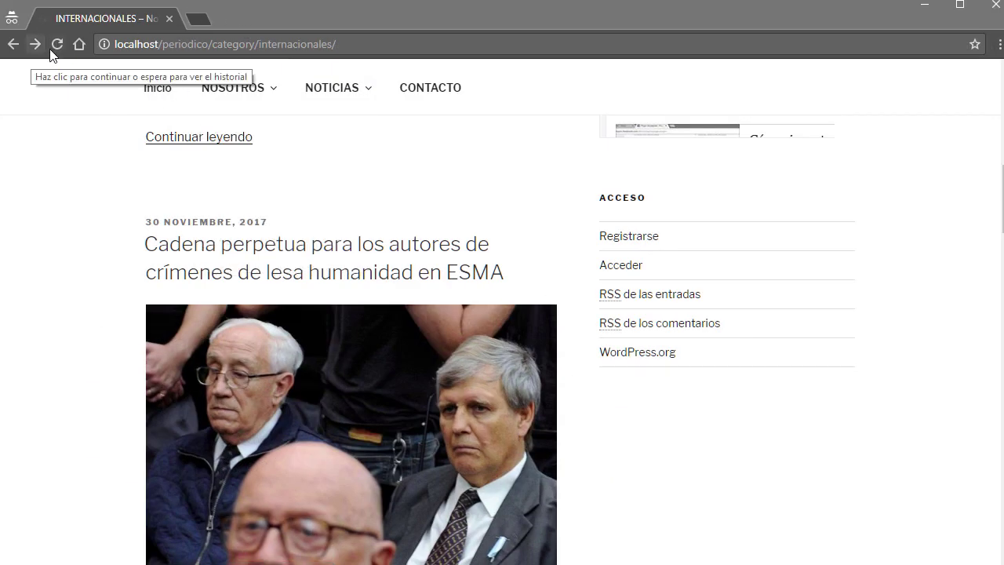
left_click(57, 44)
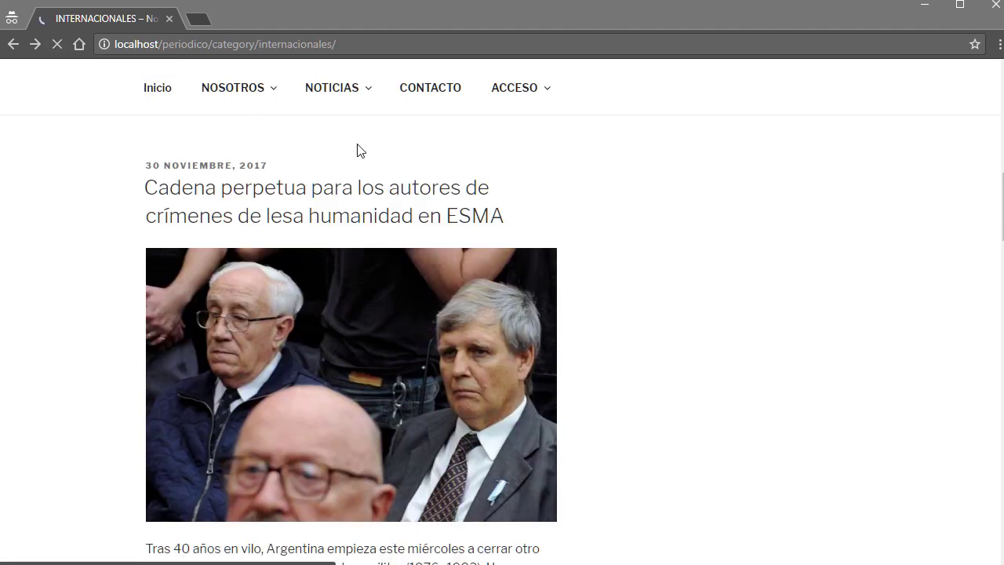
mouse_move(544, 94)
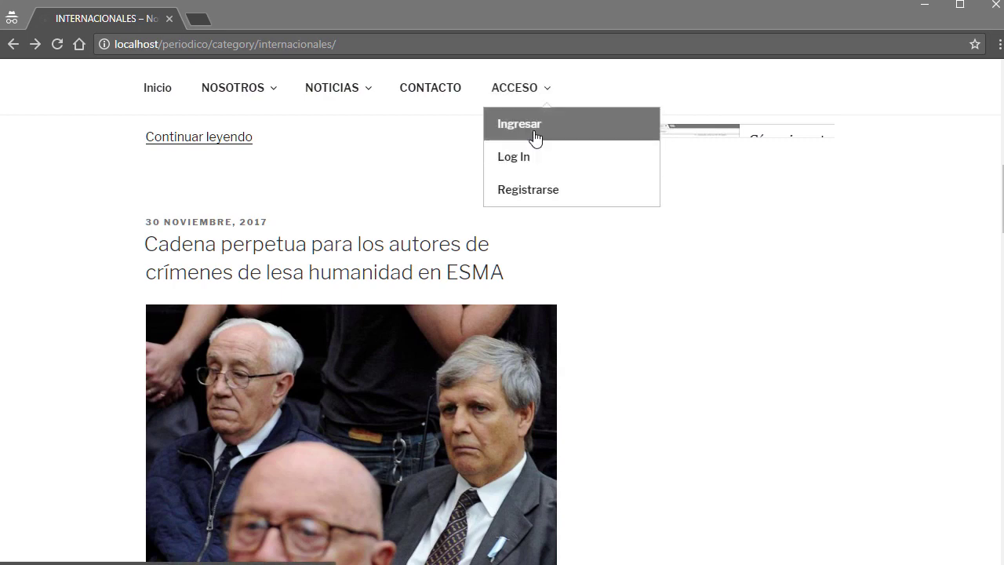
left_click(531, 190)
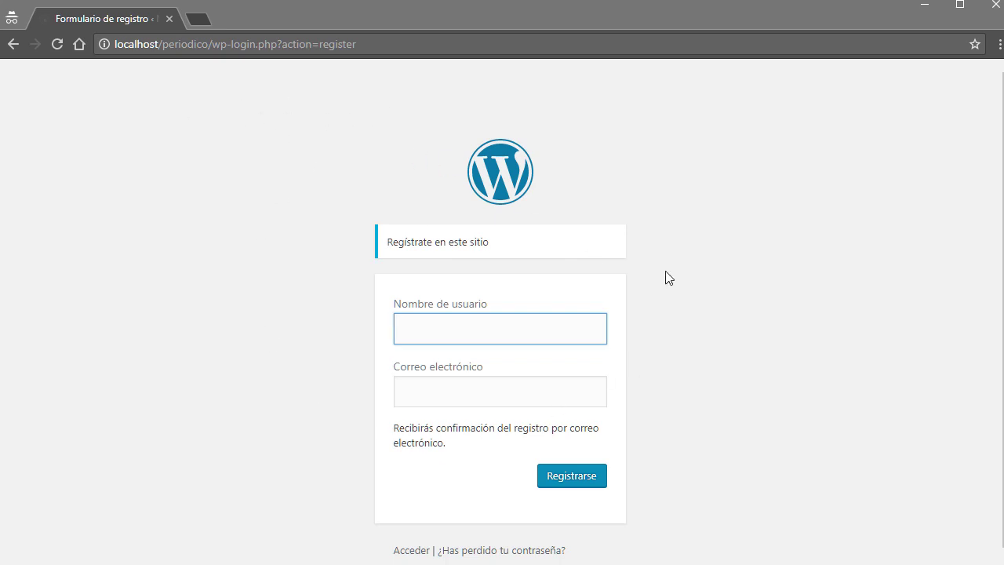
left_click(386, 47)
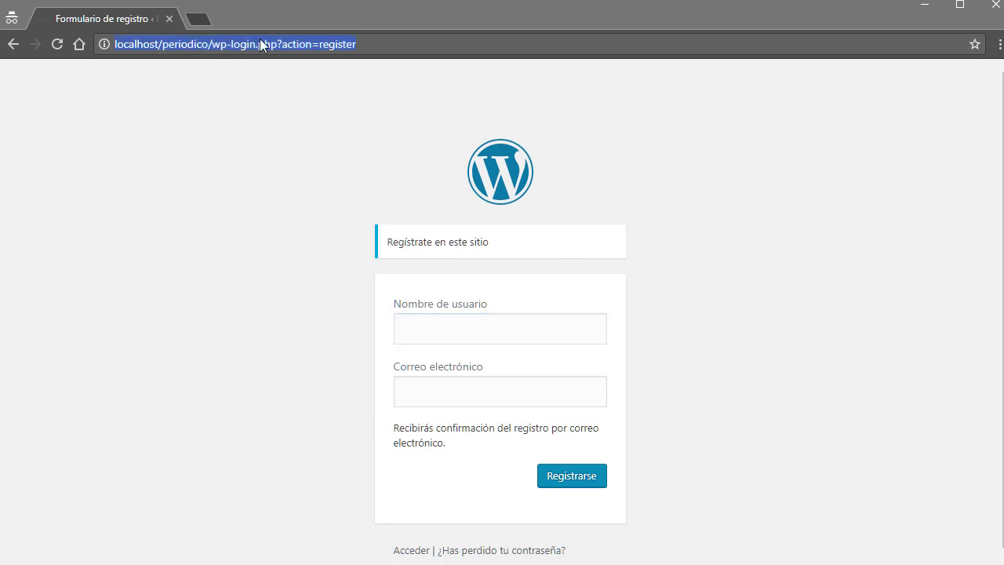
left_click(12, 44)
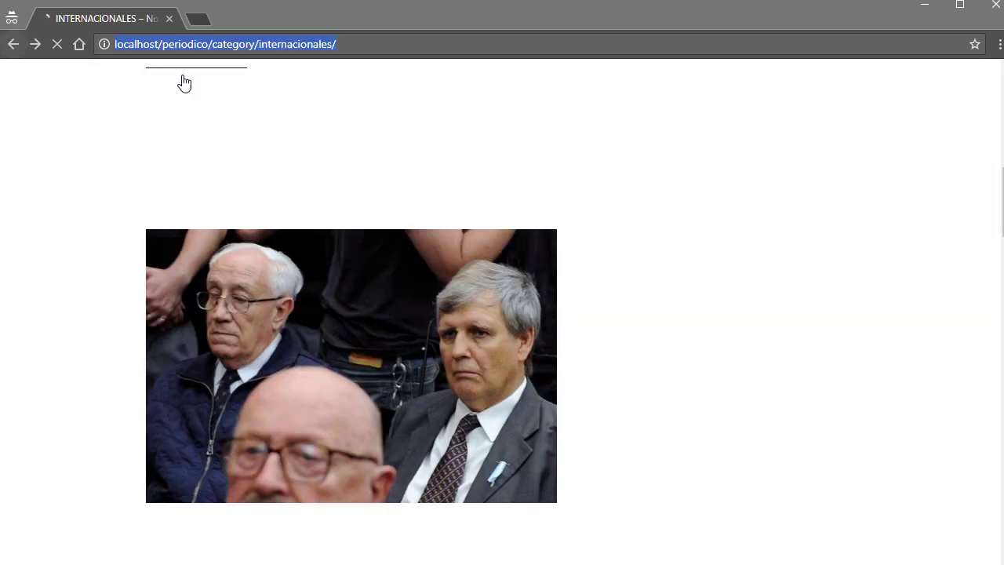
left_click(923, 6)
Follow the Perfil link under ACCESO as the logged-in administrator and look through the profile page's fields
mouse_move(540, 251)
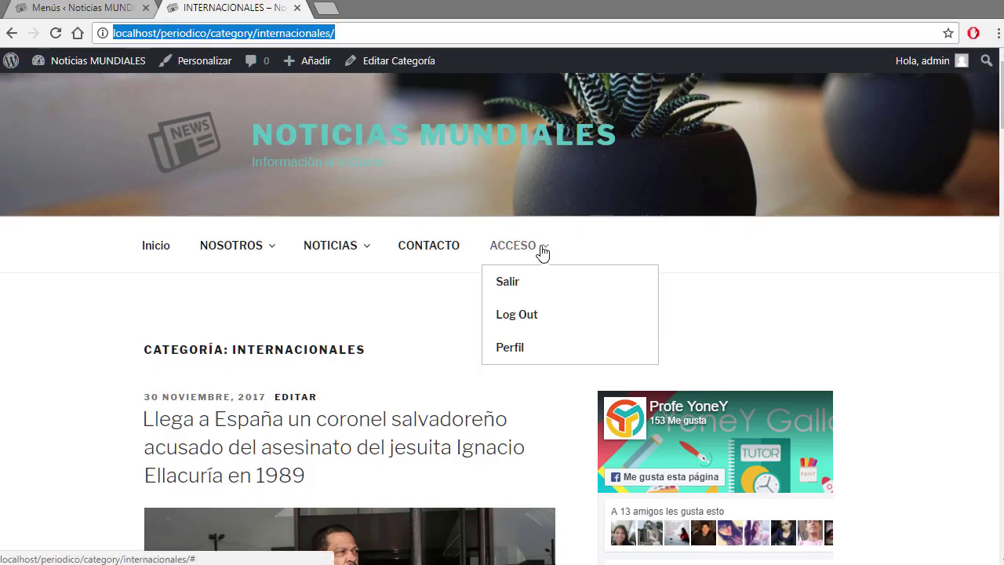
left_click(517, 352)
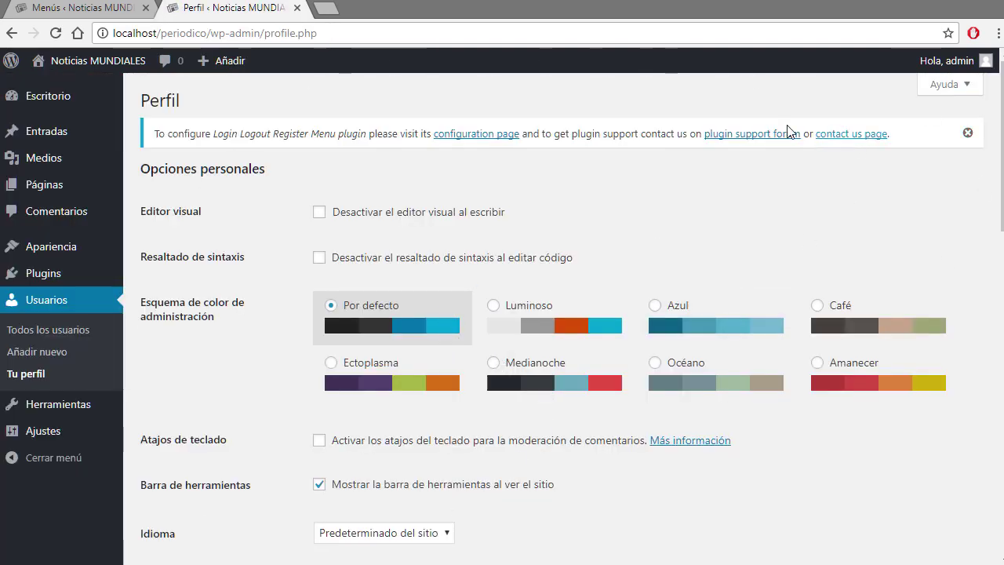
scroll(826, 151, "down", 7)
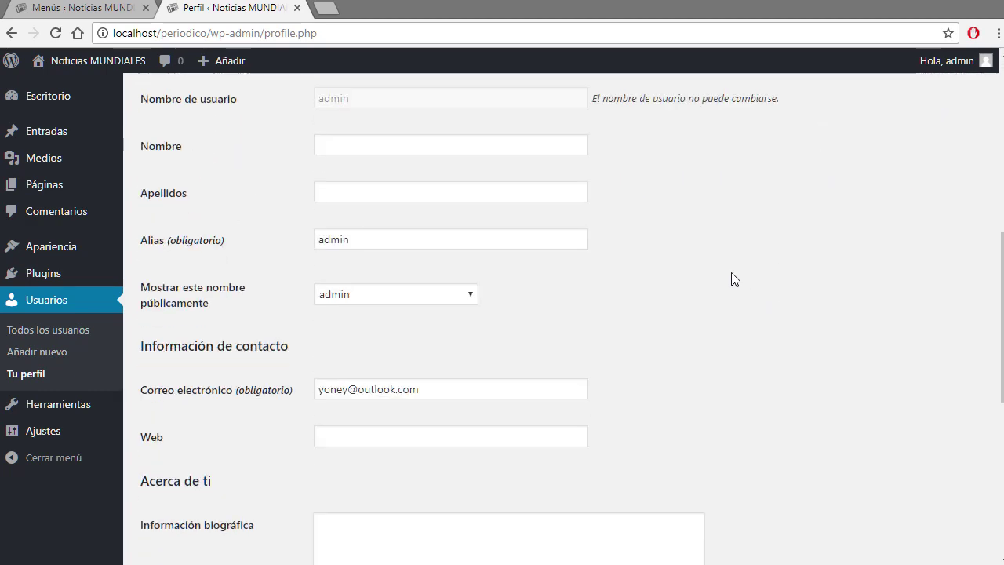
scroll(449, 267, "down", 3)
scroll(437, 325, "down", 3)
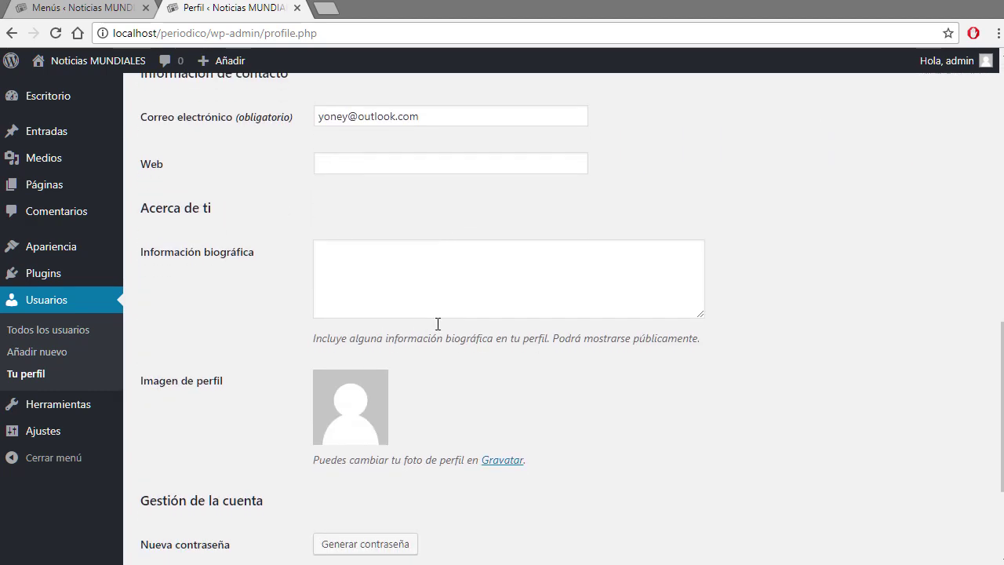
scroll(717, 327, "up", 13)
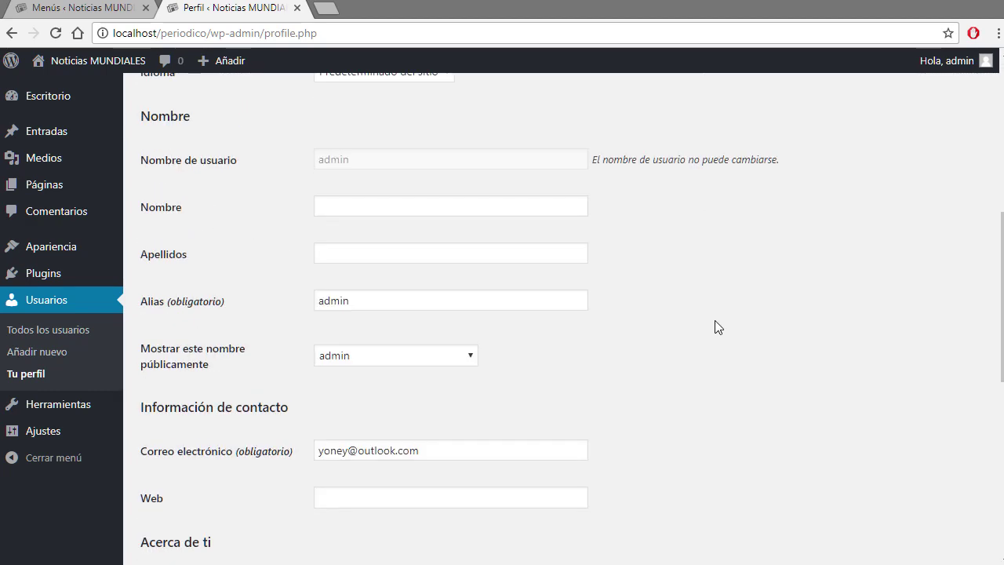
mouse_move(939, 75)
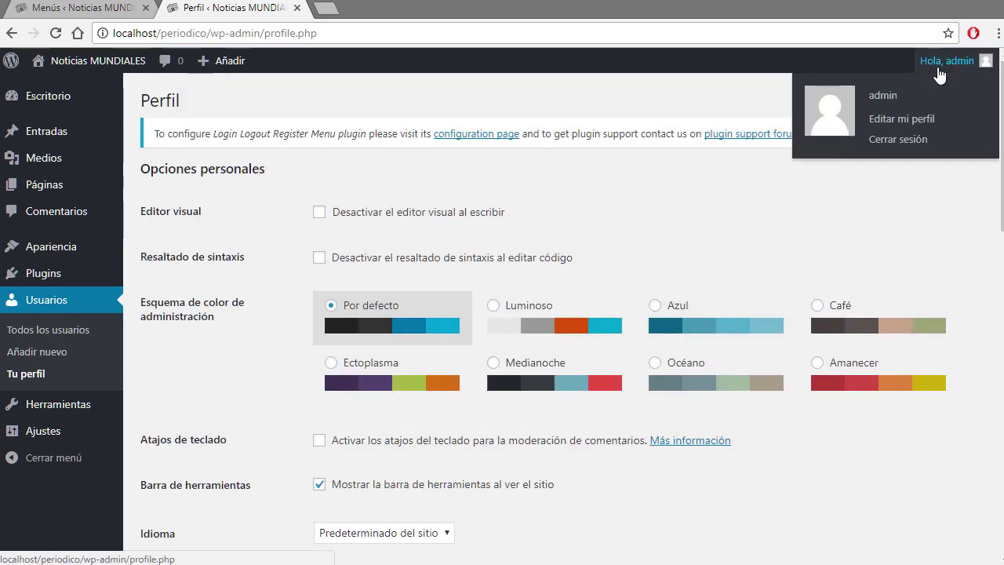
Recheck the ACCESO submenu on the INTERNACIONALES page and return to the Menús admin page
left_click(12, 33)
mouse_move(541, 248)
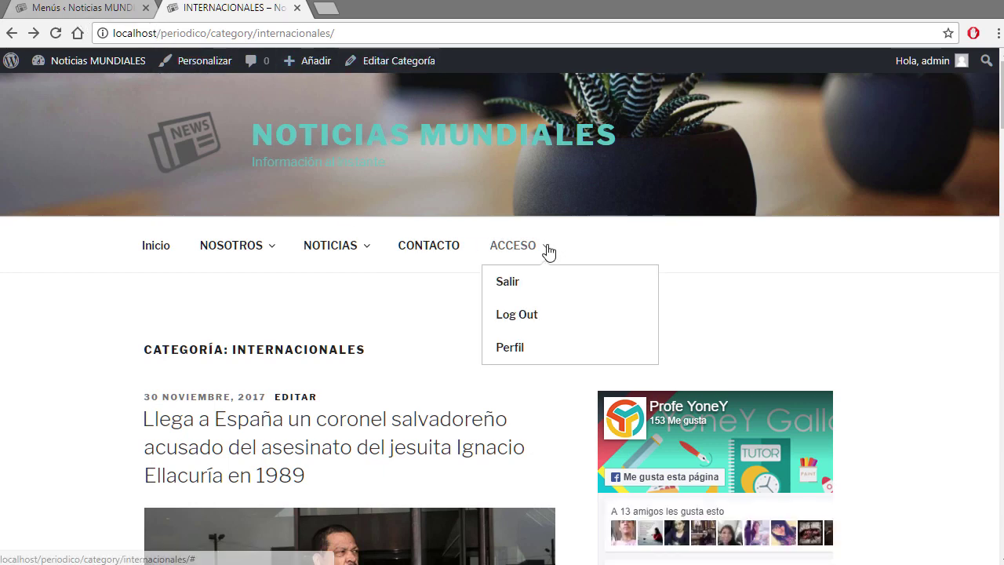
left_click(87, 8)
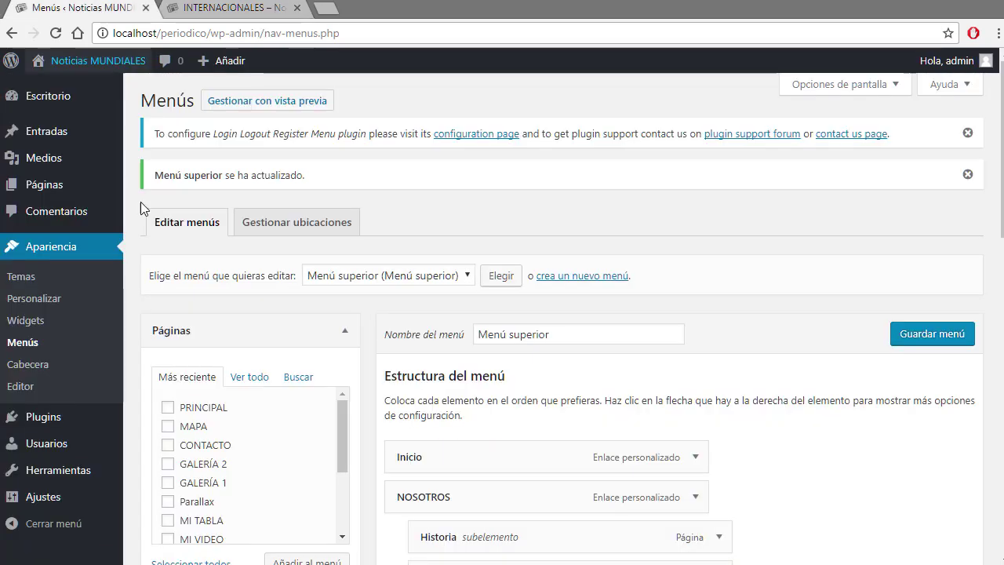
Remove the Perfil and Registrarse links from under ACCESO in Menú superior
left_click(232, 8)
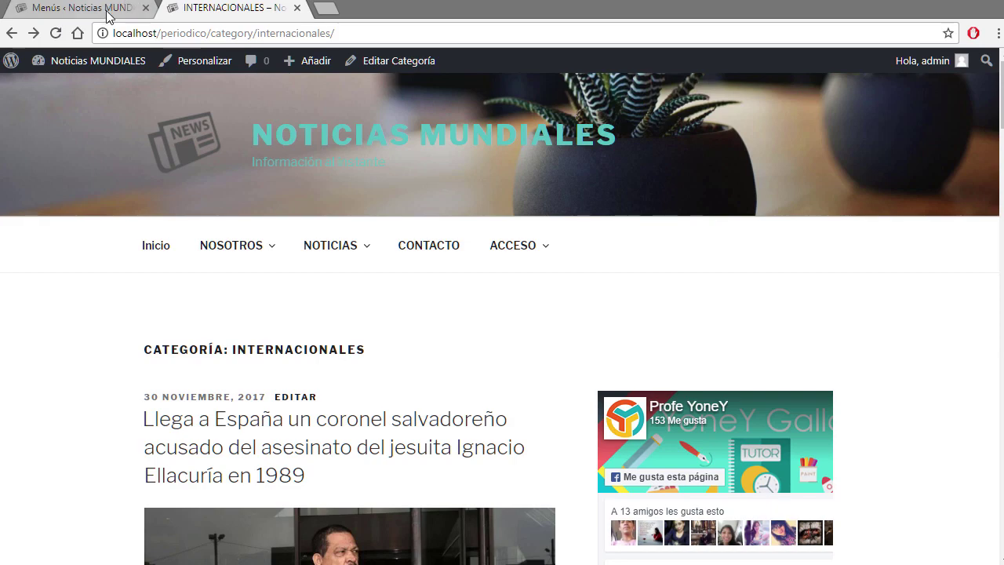
left_click(133, 8)
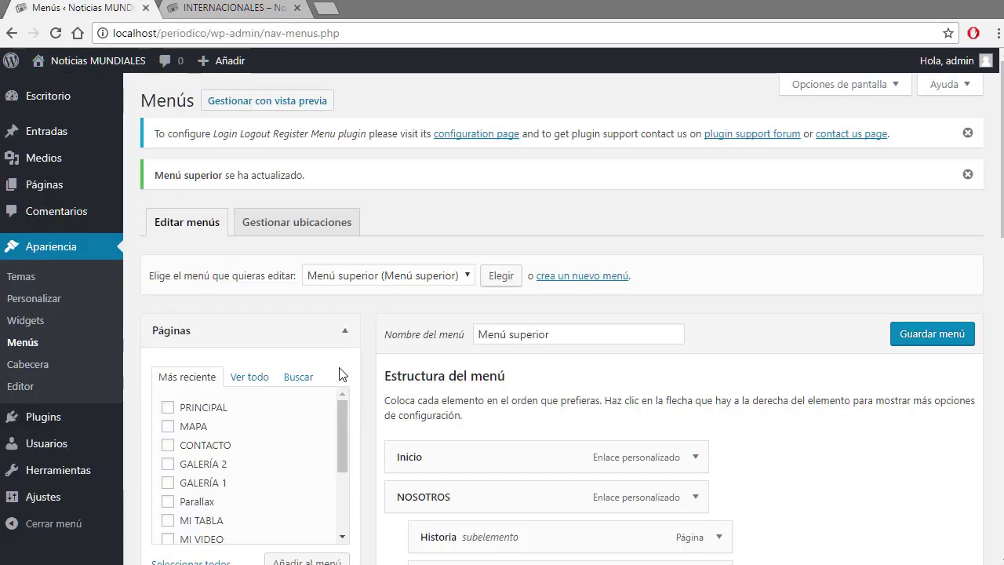
scroll(339, 369, "down", 2)
scroll(338, 368, "down", 3)
scroll(759, 442, "down", 5)
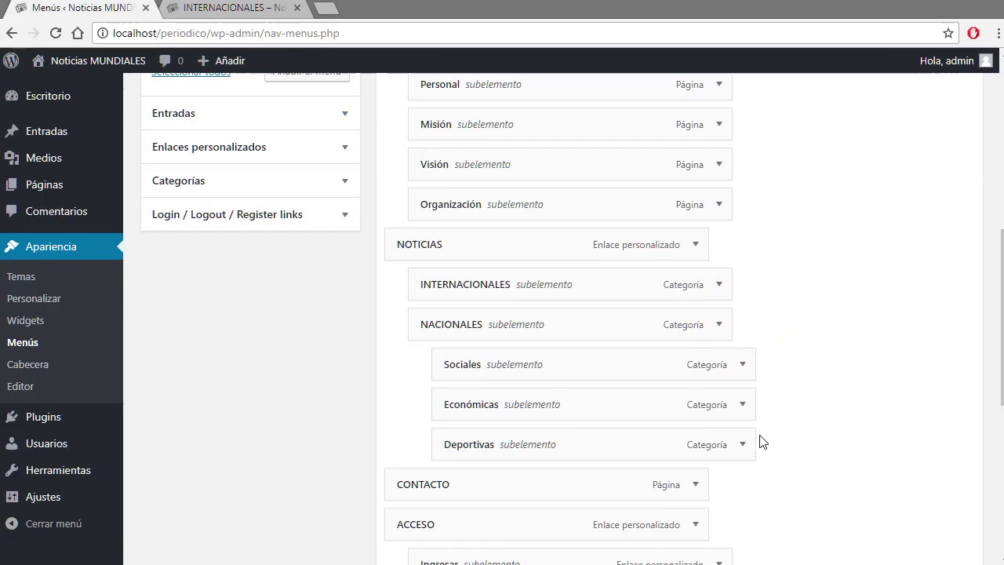
scroll(759, 441, "down", 5)
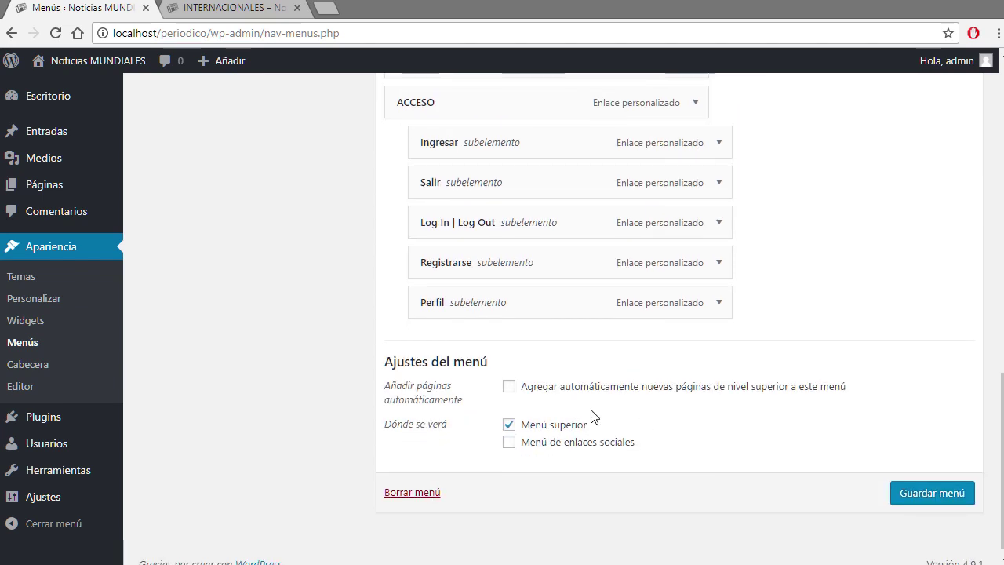
left_click(508, 424)
left_click(716, 303)
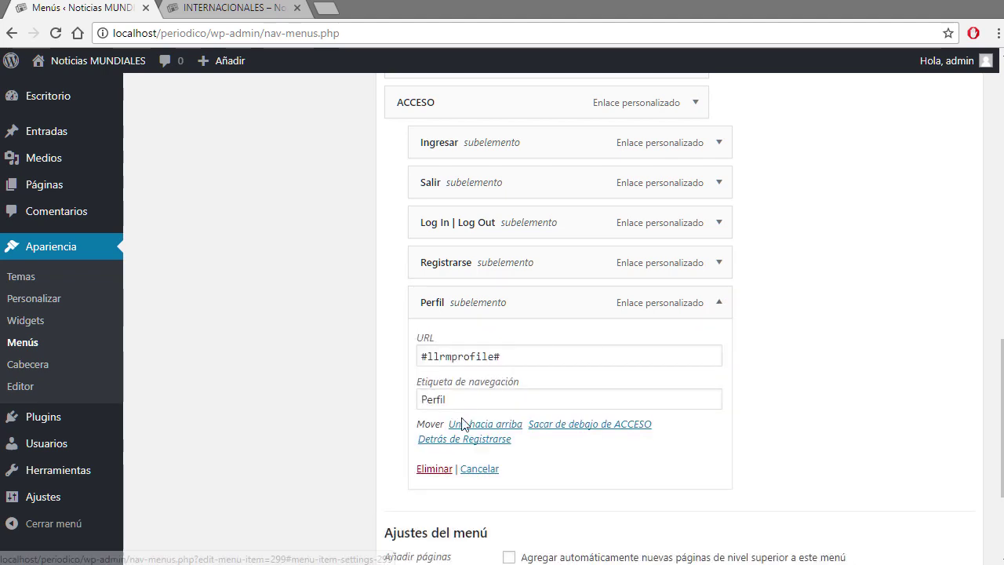
left_click(436, 469)
left_click(720, 292)
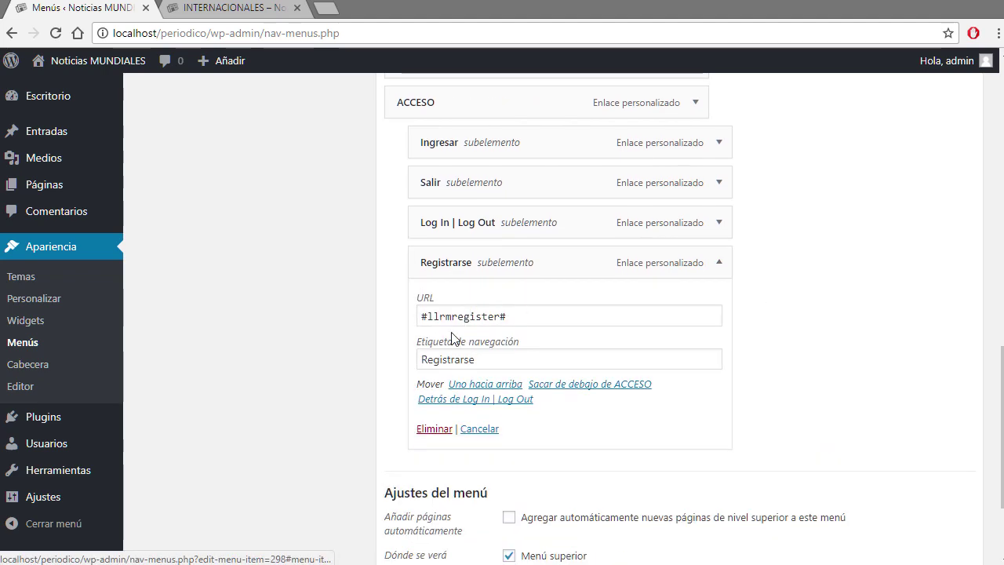
left_click(431, 438)
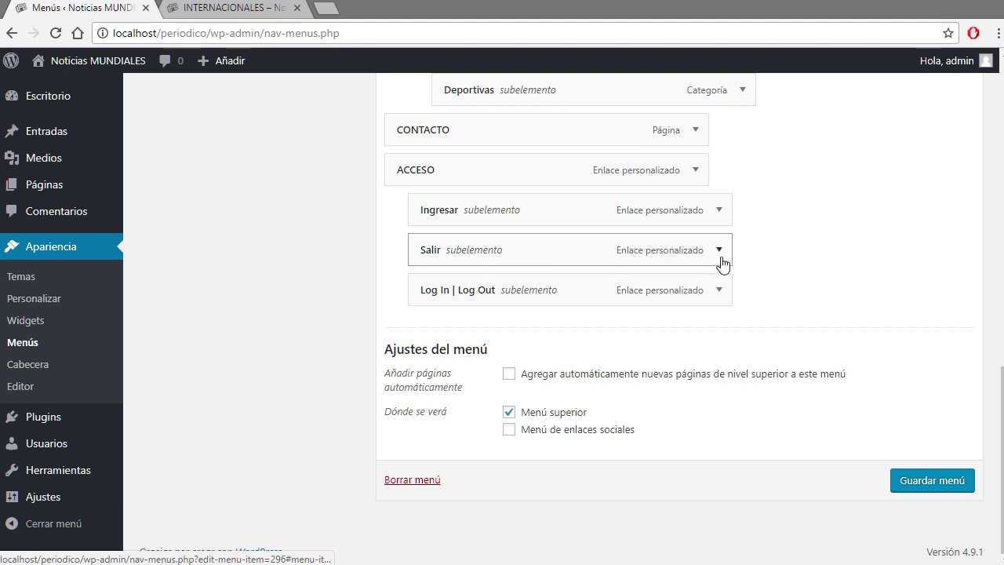
Remove the Log In | Log Out, Salir and Ingresar links from under ACCESO
left_click(624, 292)
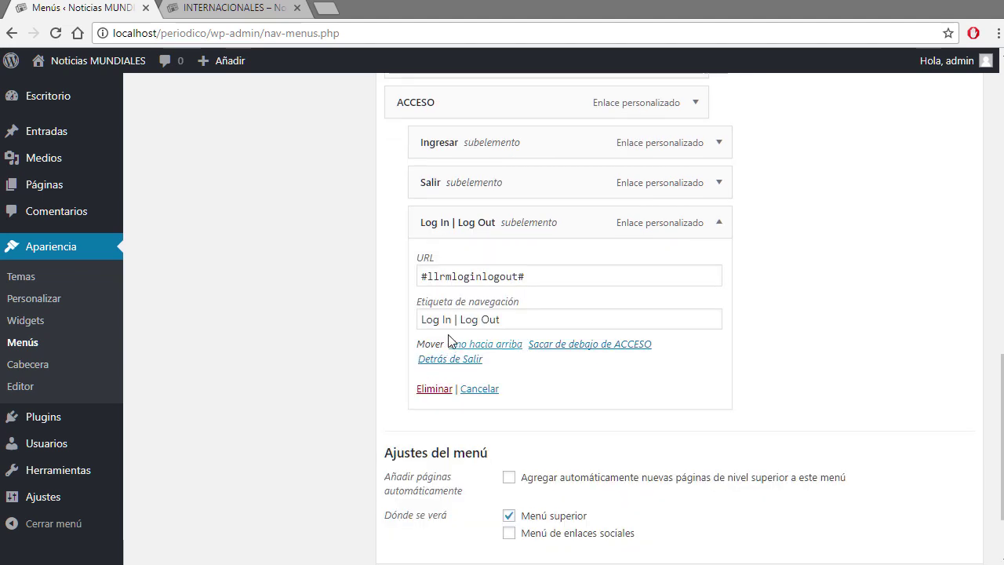
left_click(439, 389)
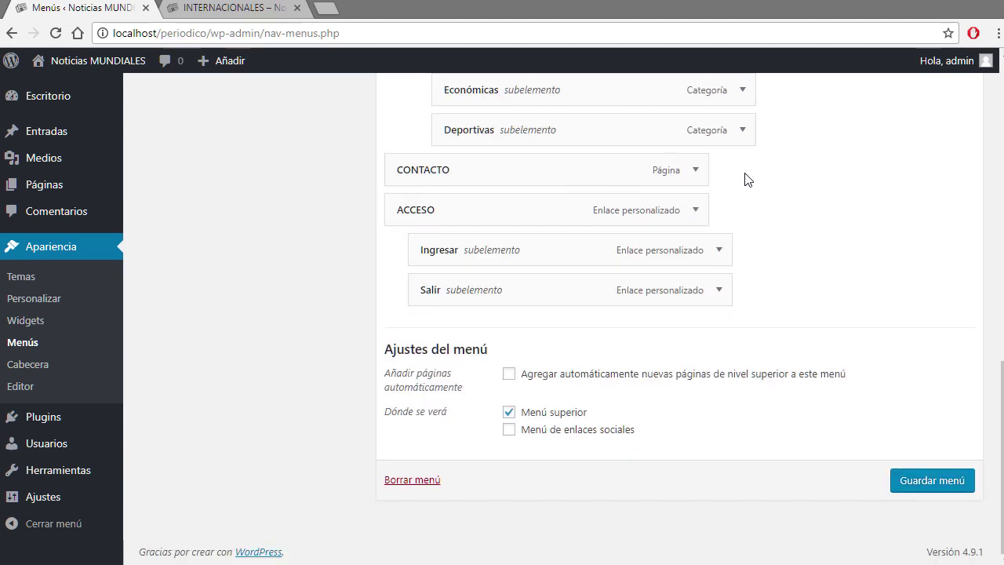
left_click(720, 289)
scroll(549, 314, "down", 2)
left_click(424, 349)
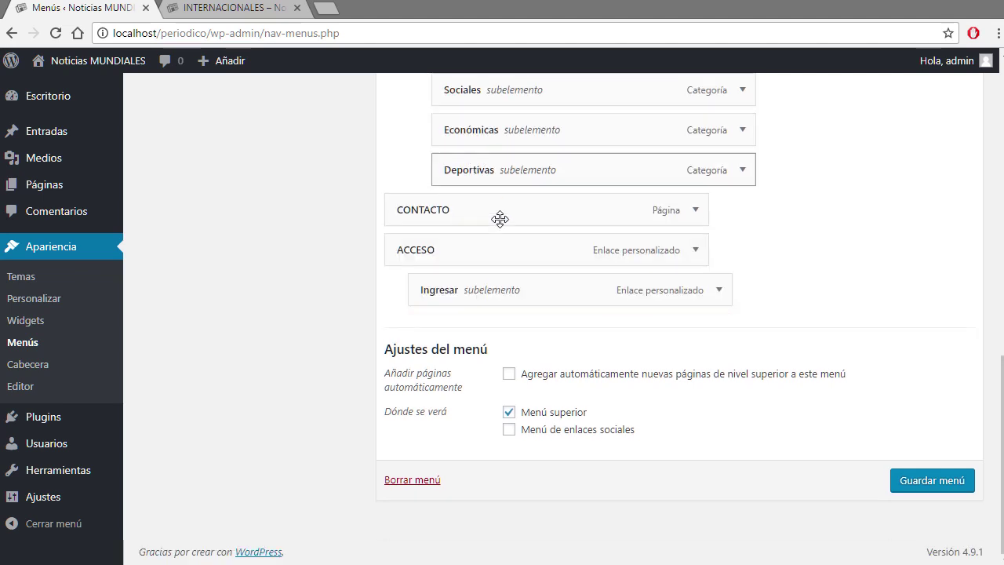
left_click(719, 292)
scroll(538, 302, "down", 3)
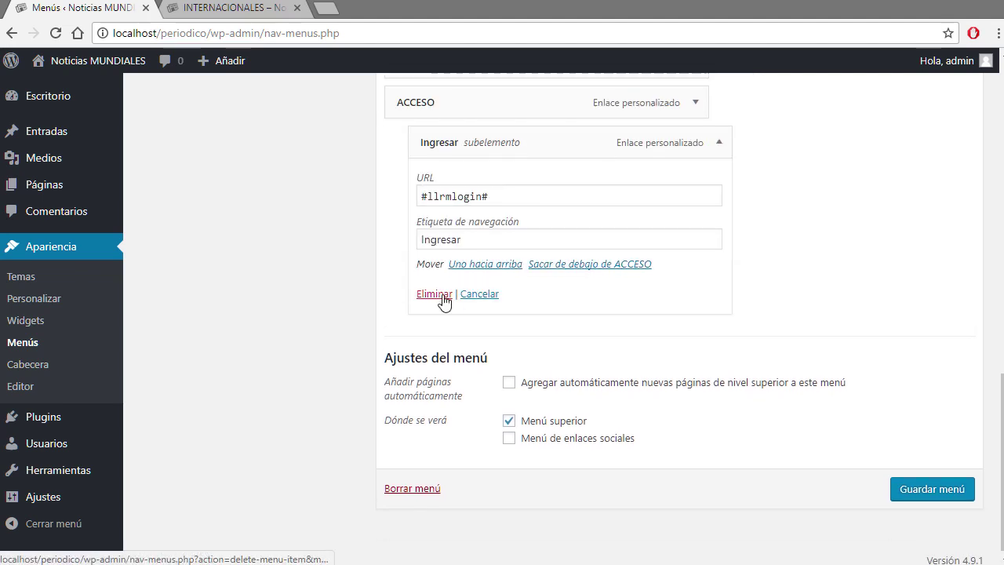
left_click(437, 298)
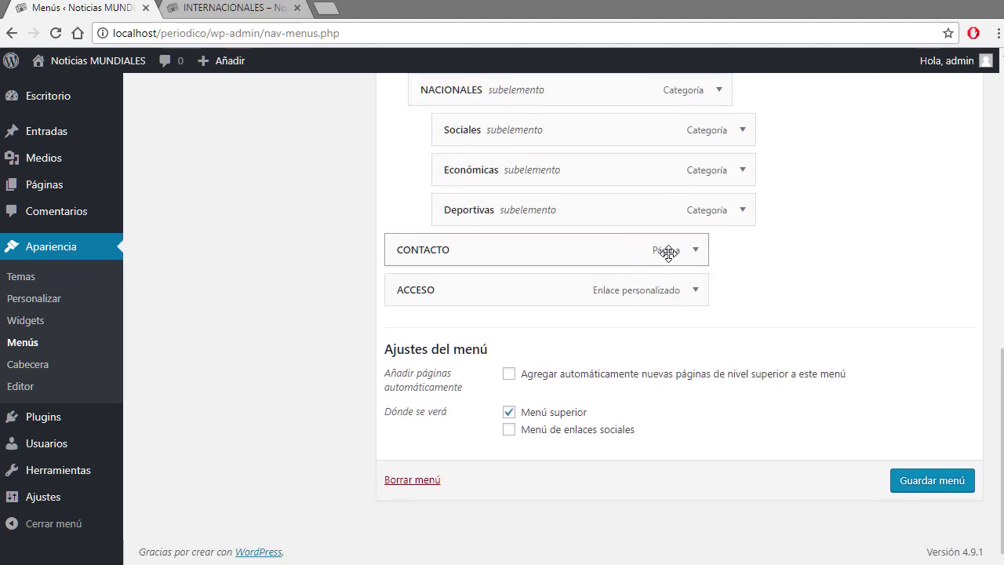
Delete the ACCESO item from the menu structure and save Menú superior
left_click(695, 290)
scroll(513, 293, "down", 3)
left_click(408, 284)
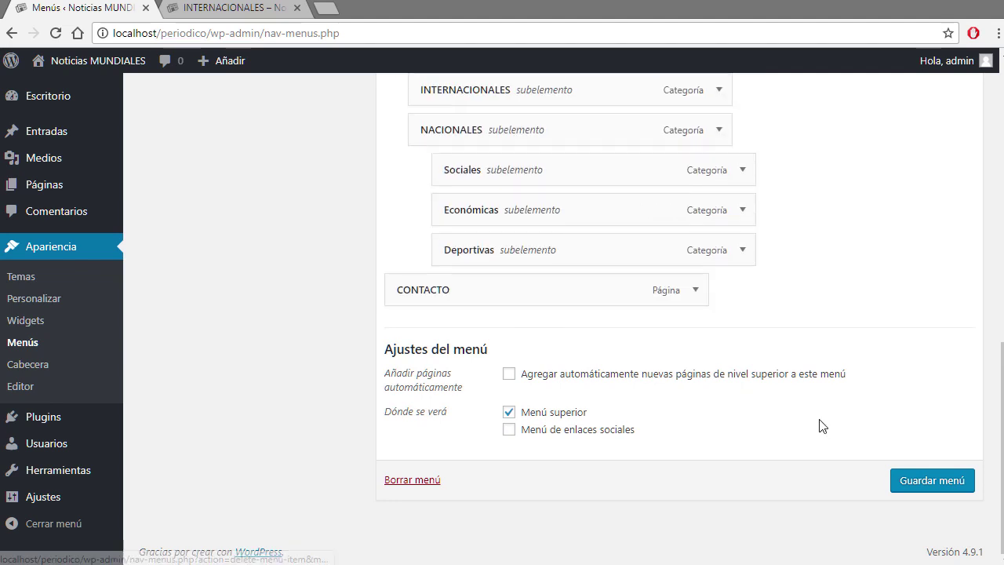
left_click(916, 481)
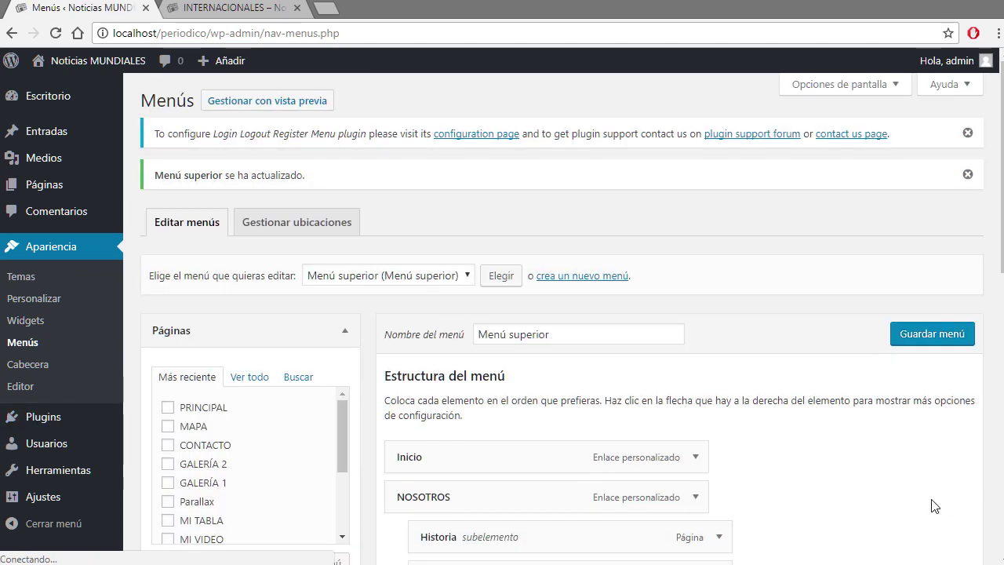
Deactivate the Login Logout Register Menu plugin among the installed plugins
mouse_move(36, 417)
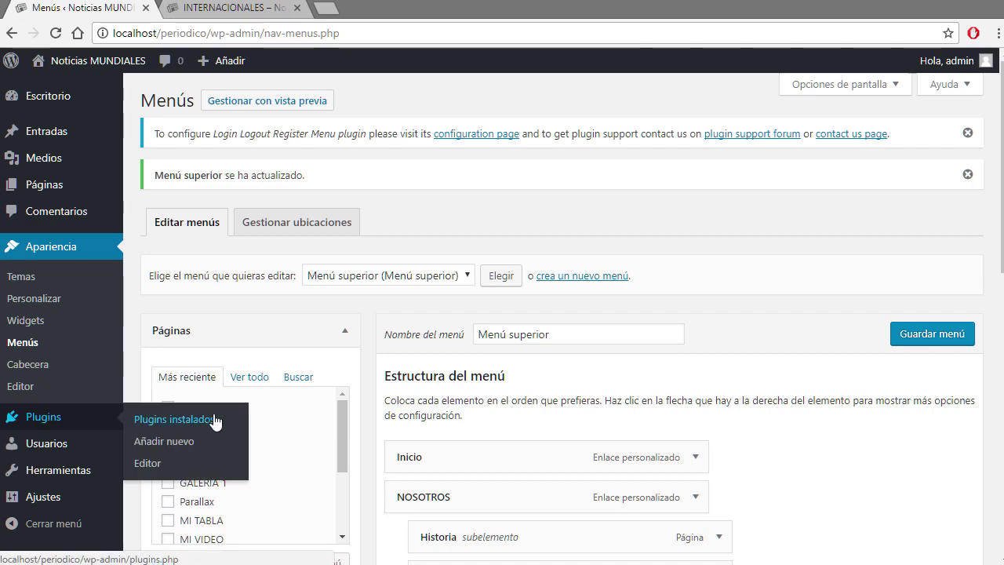
left_click(198, 421)
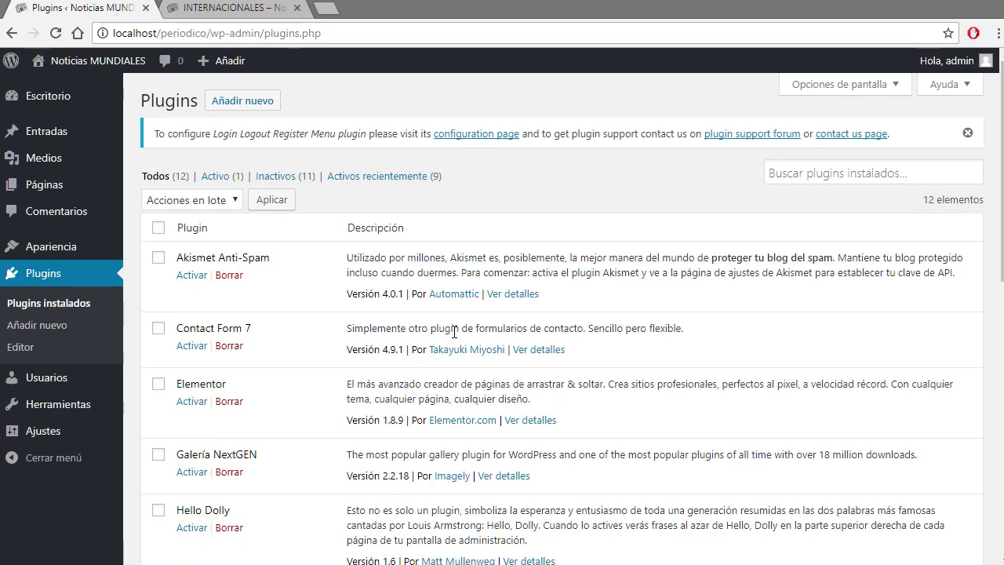
scroll(235, 353, "down", 3)
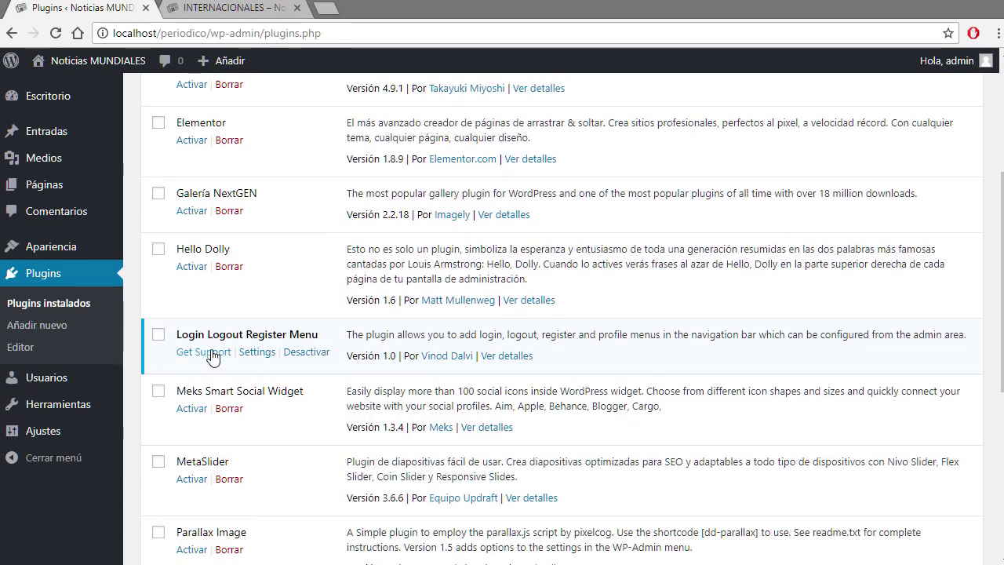
left_click(312, 359)
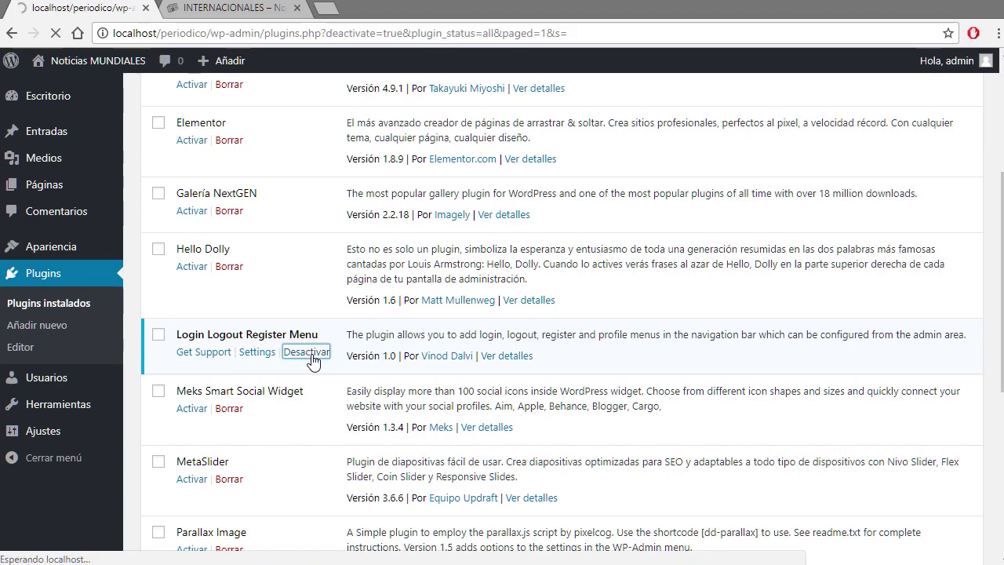
scroll(312, 361, "down", 5)
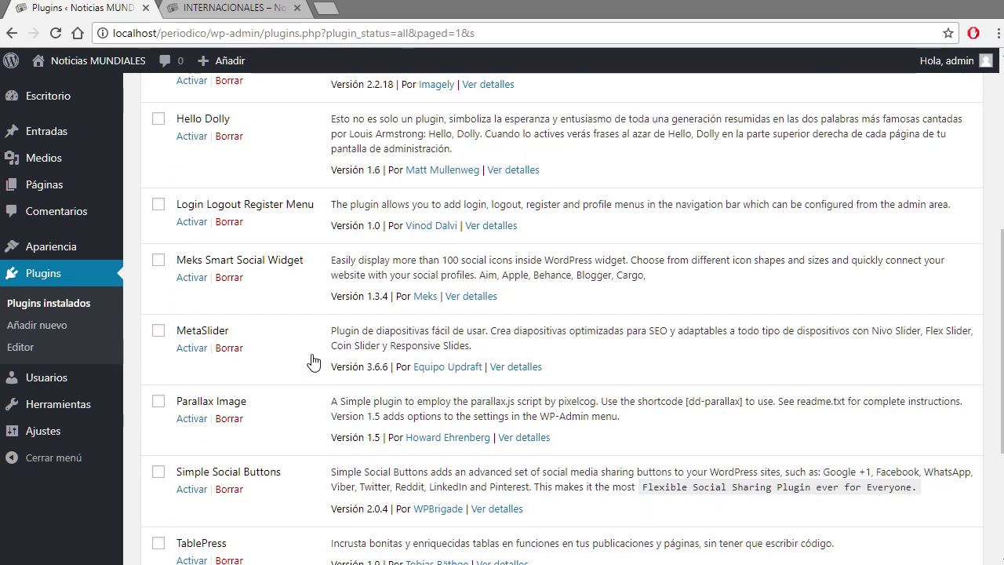
Search the plugin directory for new plugins matching the keyword "register"
left_click(45, 331)
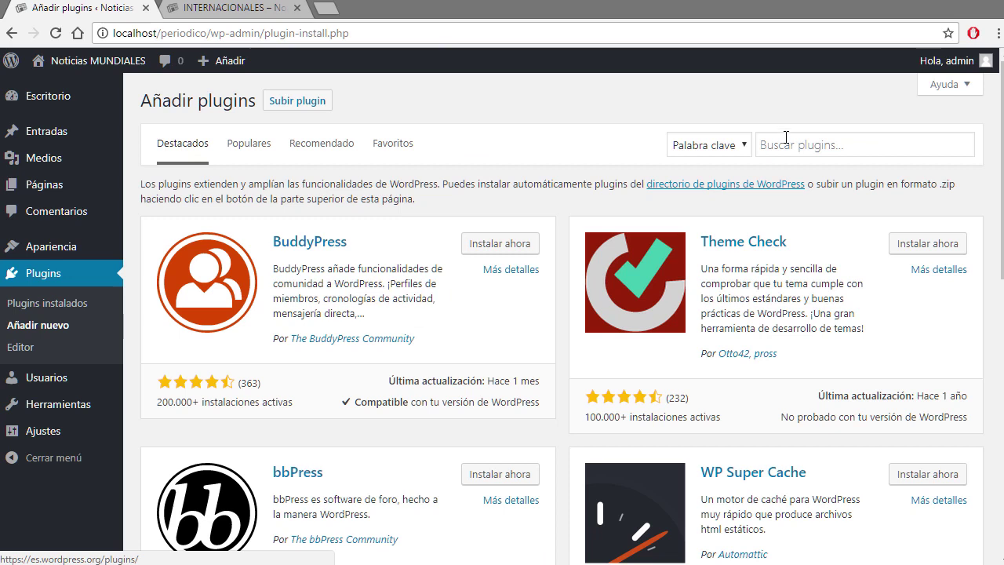
left_click(795, 142)
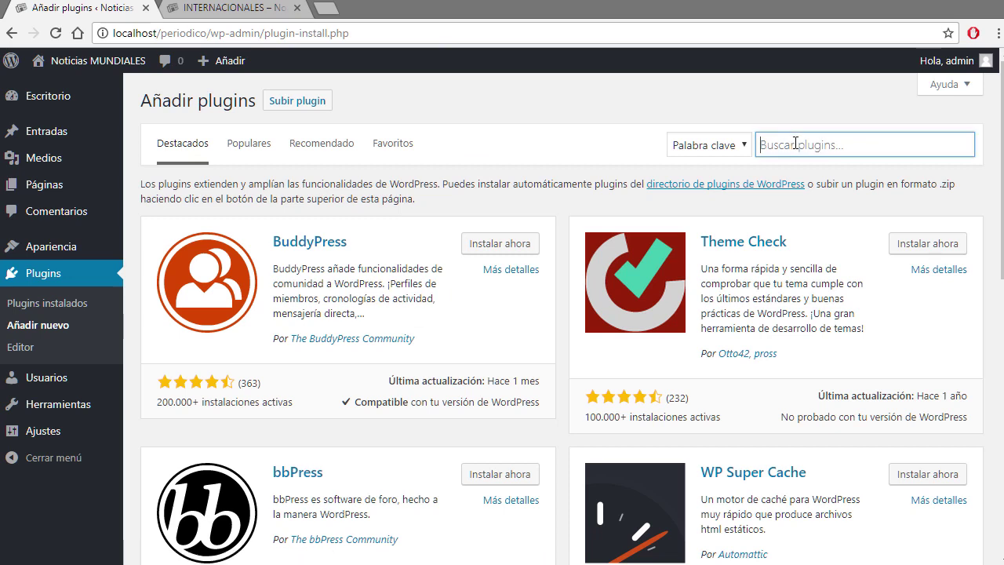
type("re")
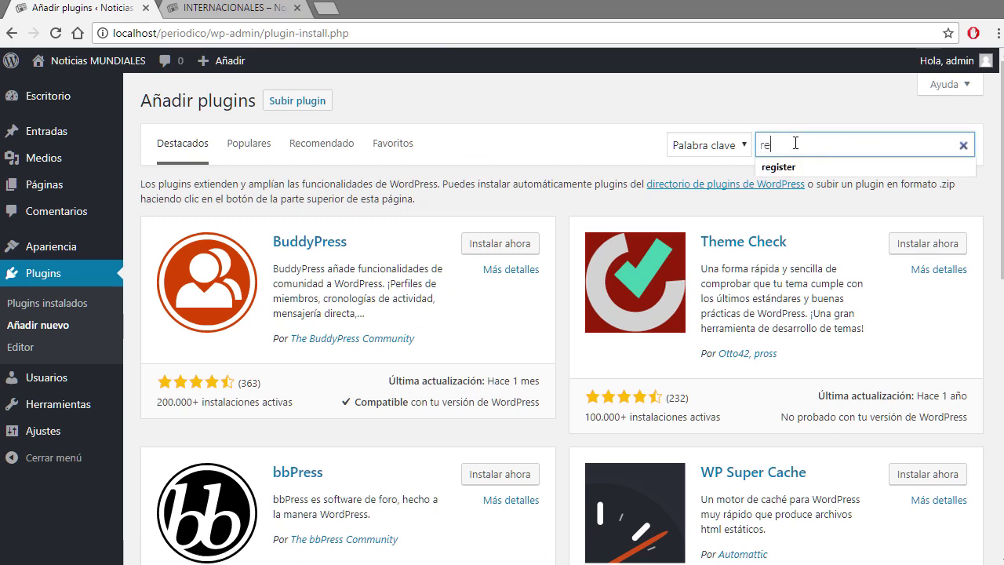
type("gister")
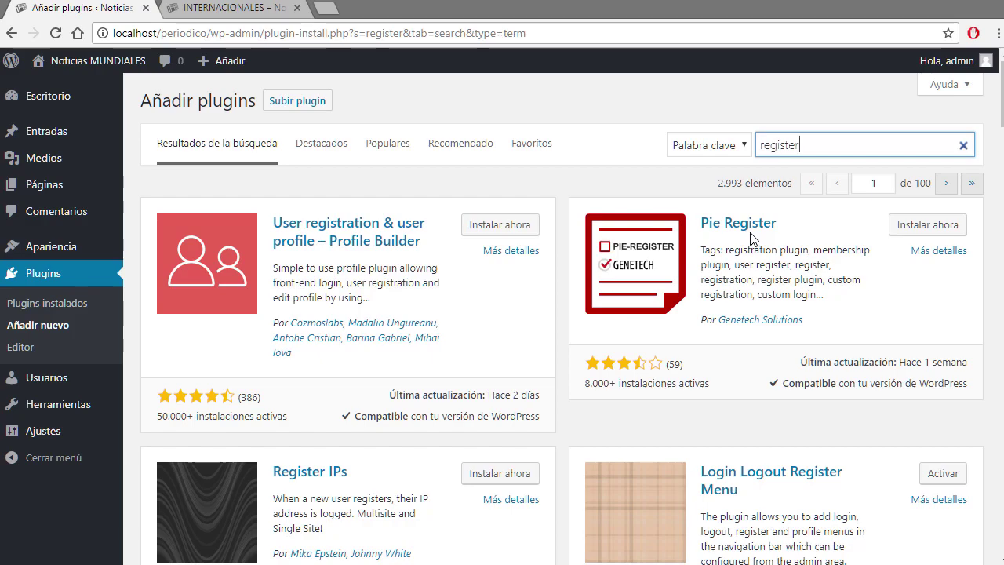
Search YouTube in a new tab for the author's "registro" videos, close it and return to the plugin search results
left_click(327, 10)
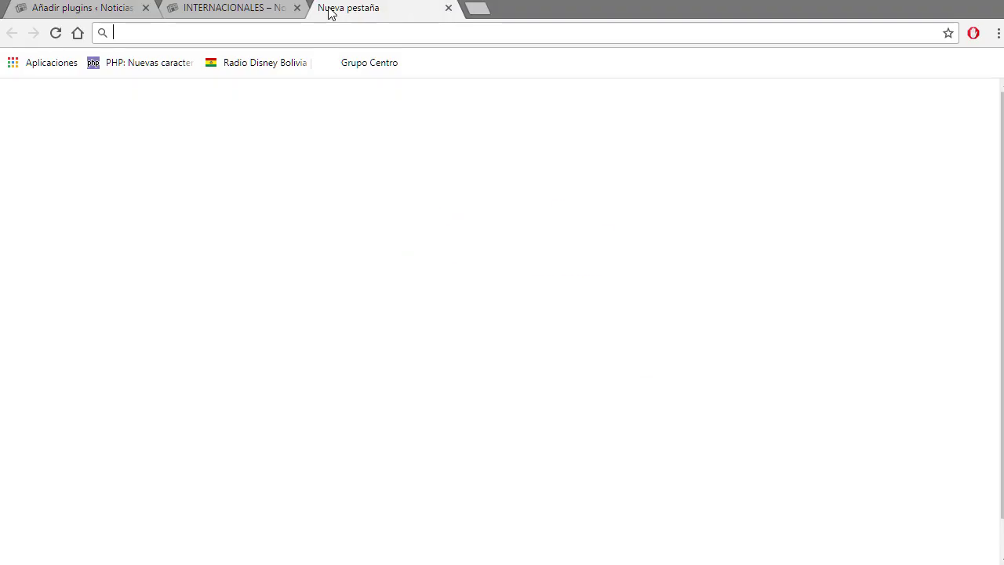
type("youtube.com")
key("Tab")
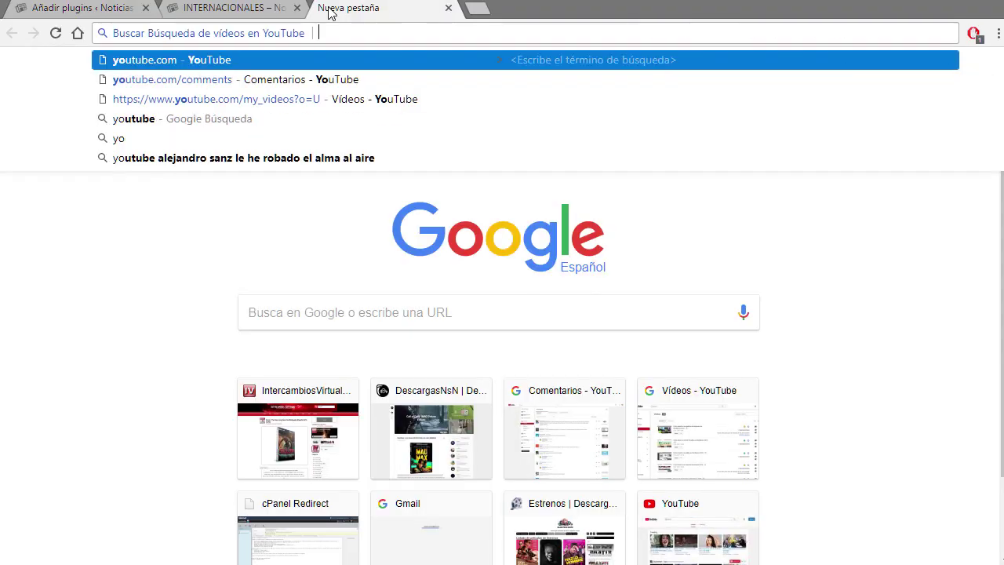
type("yoney registr")
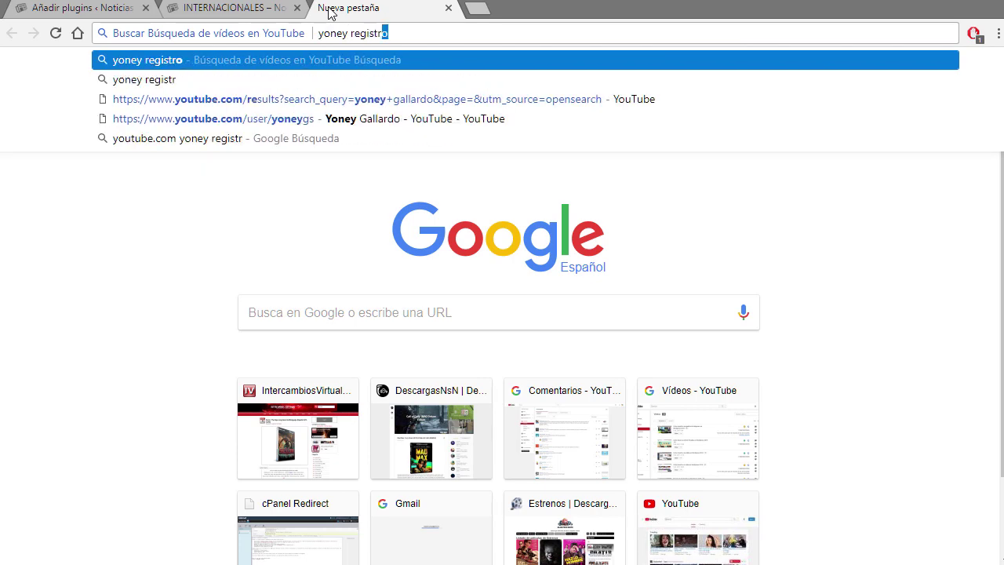
key("Return")
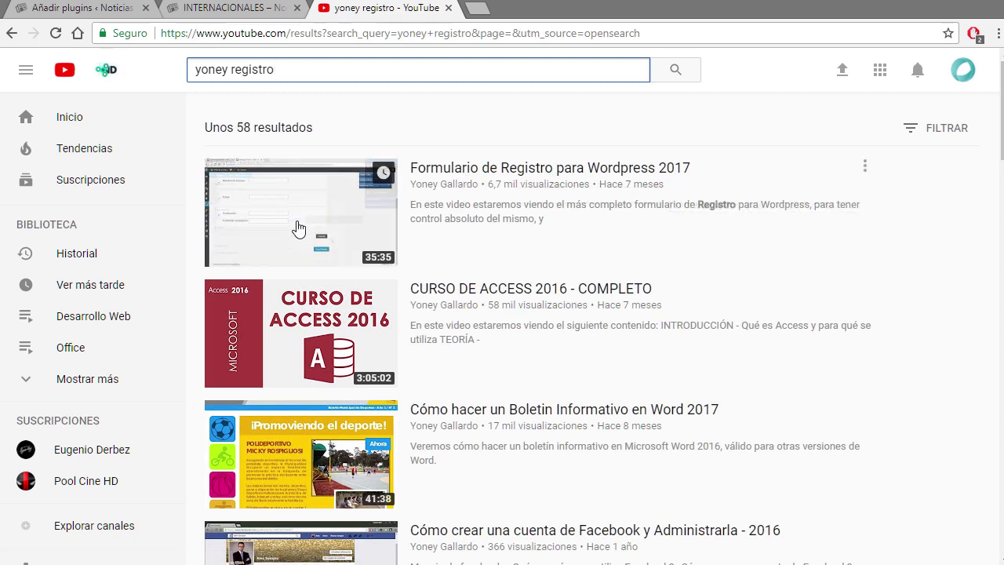
left_click(449, 9)
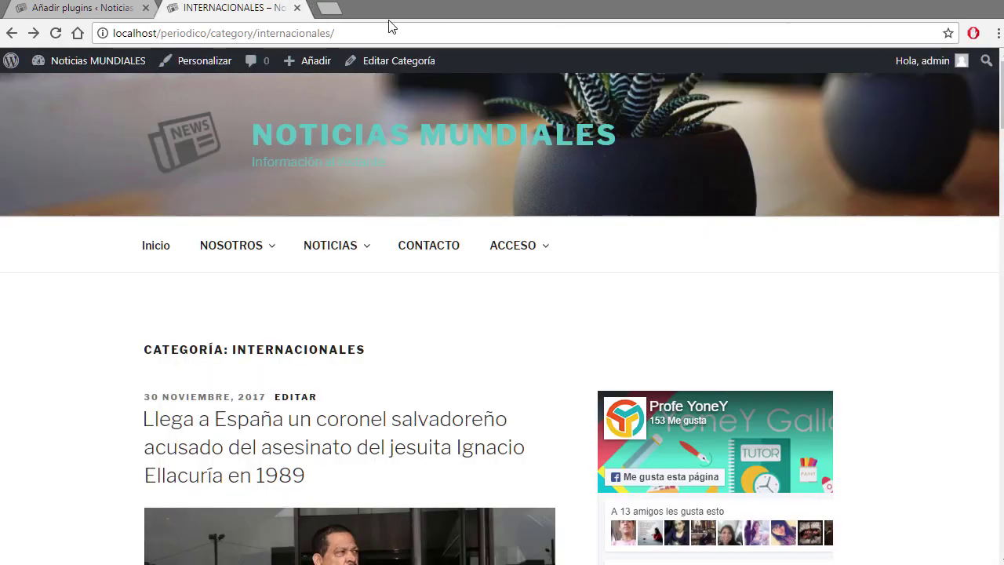
left_click(102, 8)
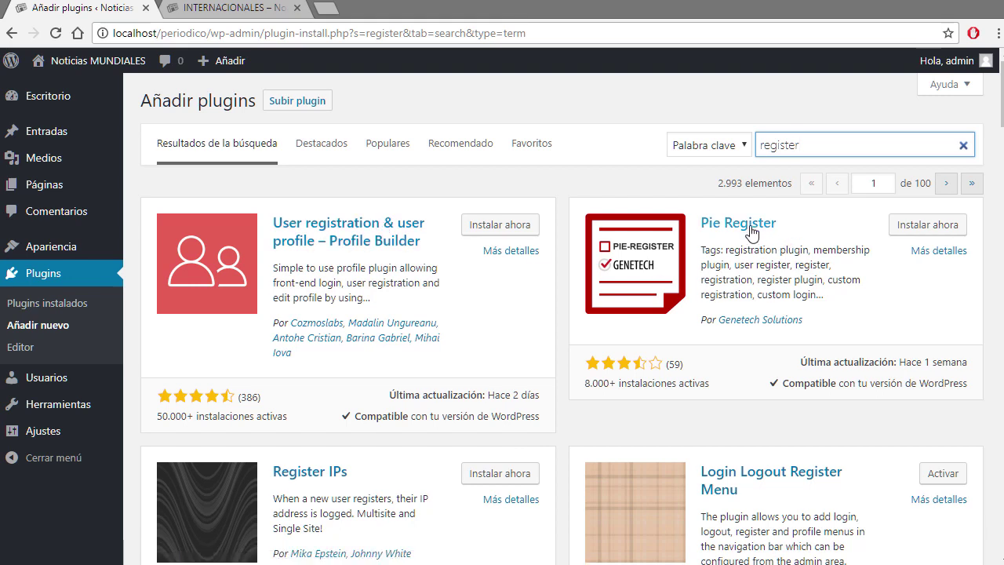
Install and activate the User registration & user profile – Profile Builder plugin
left_click(506, 226)
left_click(526, 225)
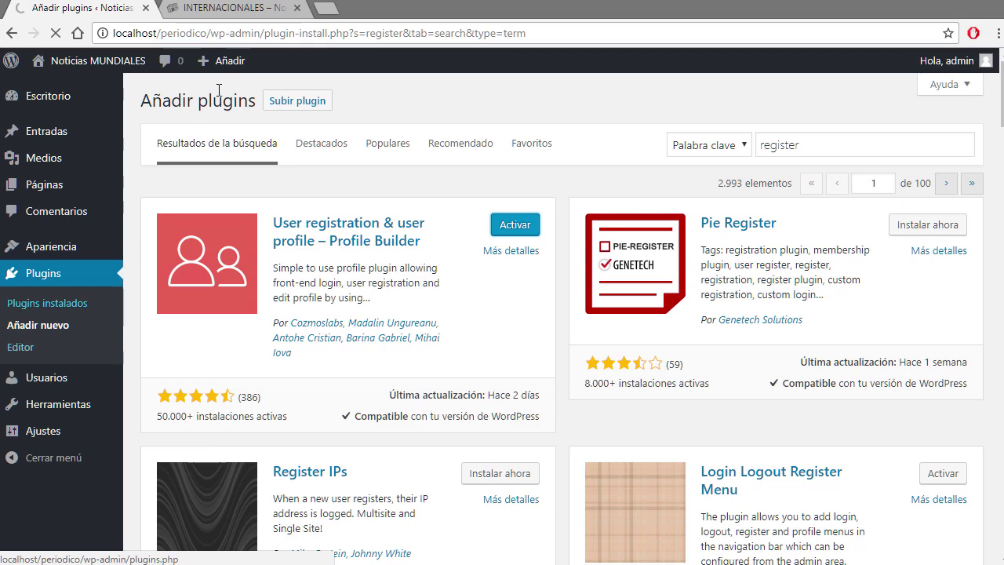
left_click(227, 8)
mouse_move(549, 263)
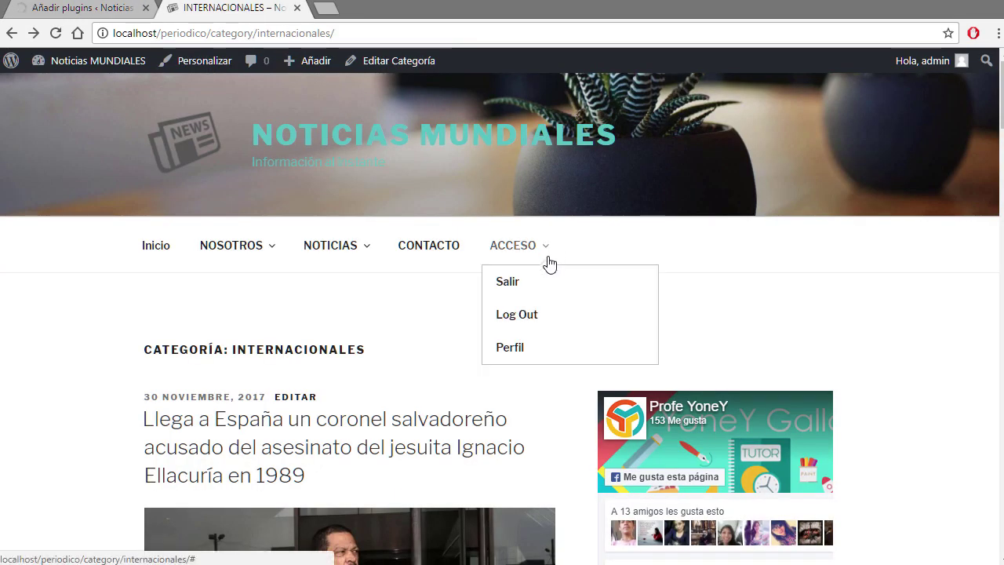
left_click(76, 7)
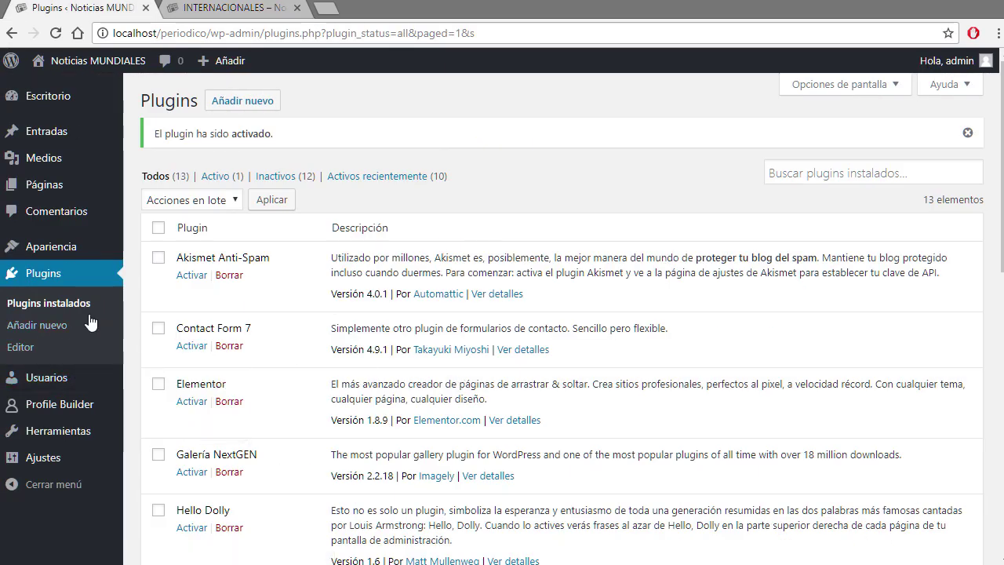
Check the site's general settings for open membership registration and keep Suscriptor as the default role for new users
mouse_move(67, 462)
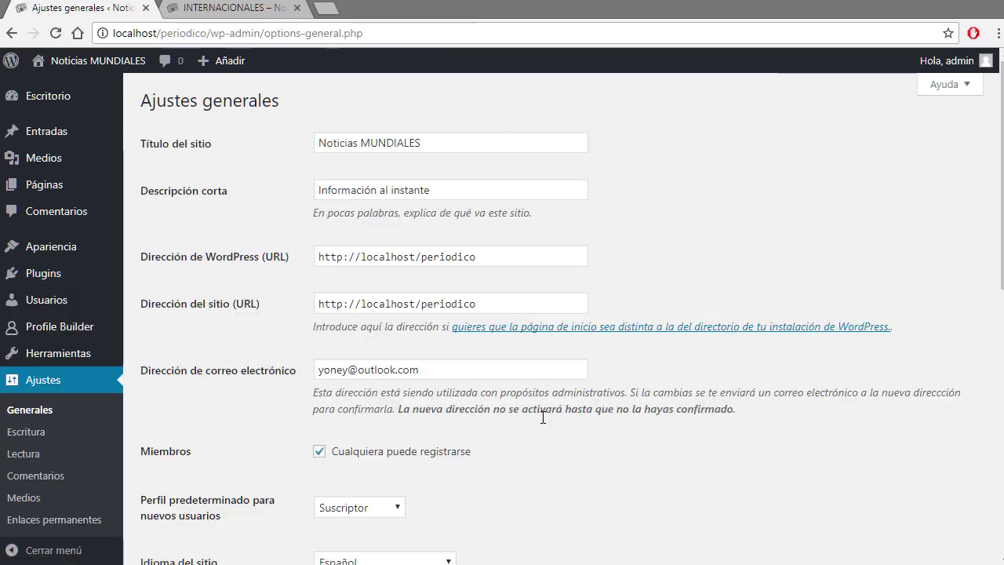
scroll(427, 366, "down", 2)
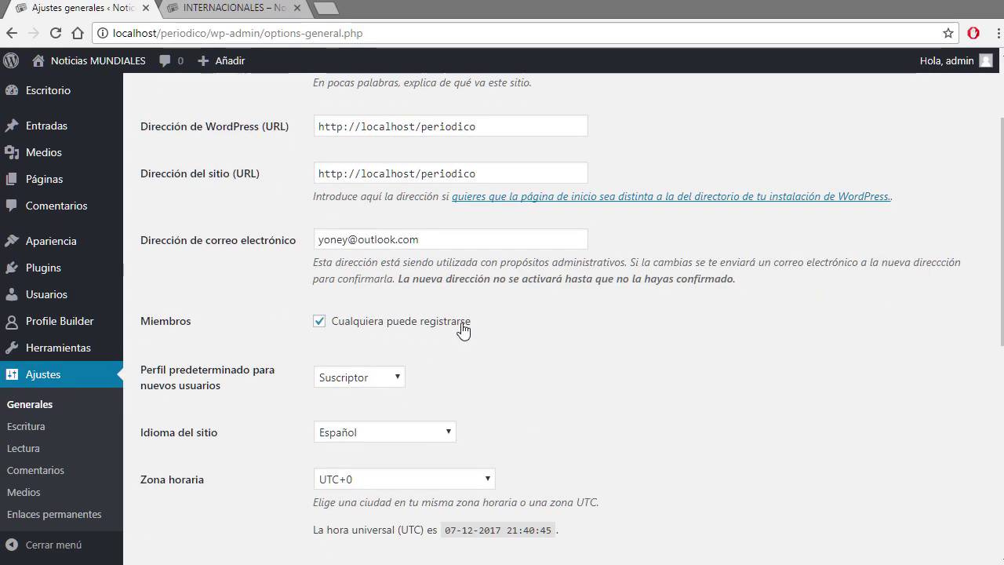
left_click(398, 378)
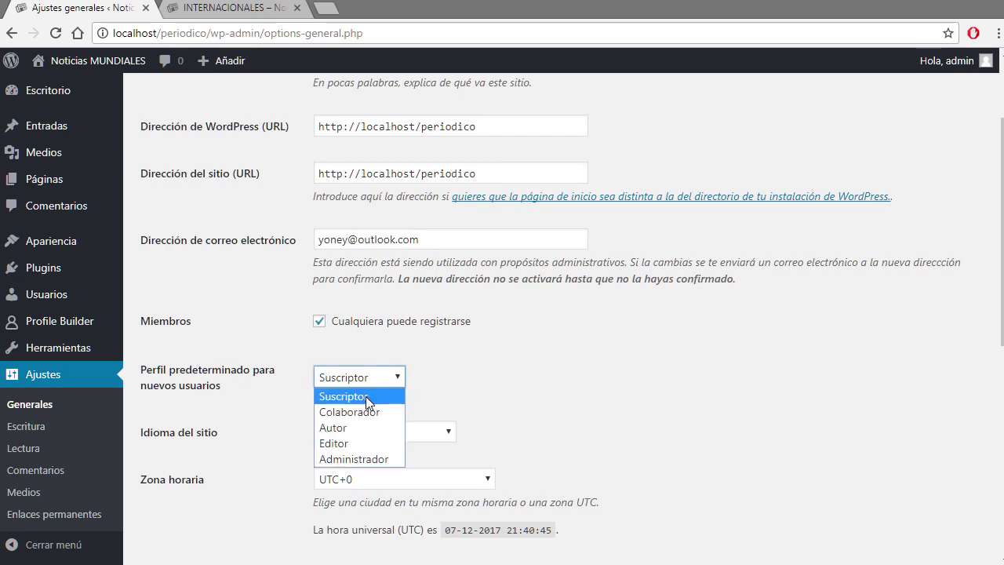
left_click(403, 397)
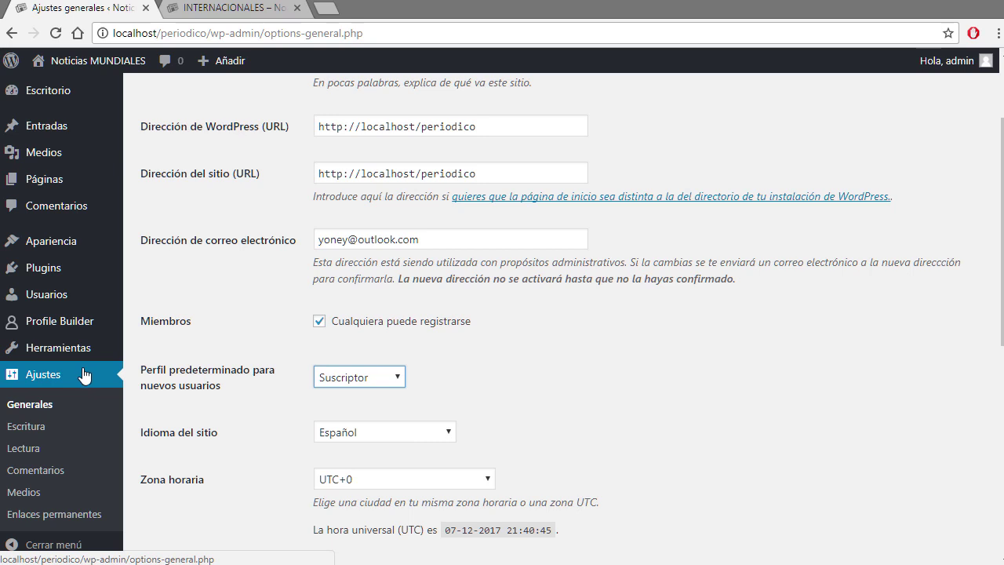
Review Profile Builder's general settings, from the public-view CSS and email confirmation options to the password requirements
mouse_move(57, 323)
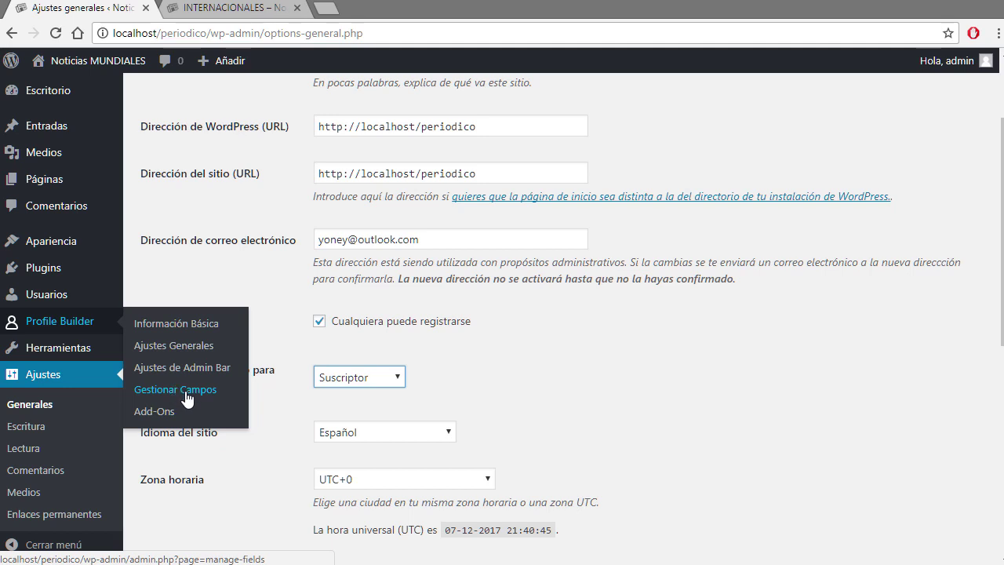
left_click(179, 347)
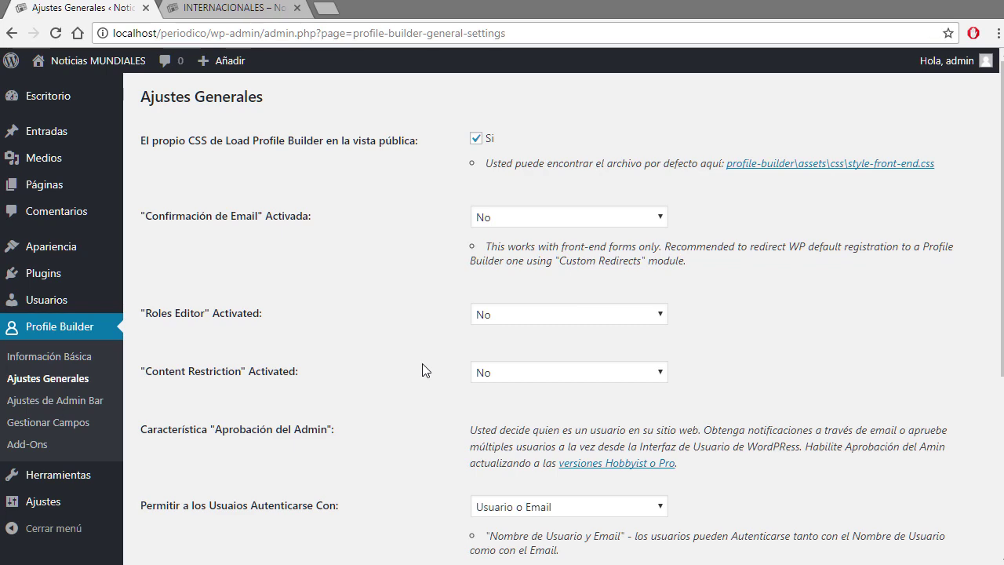
scroll(382, 345, "down", 4)
scroll(381, 345, "up", 3)
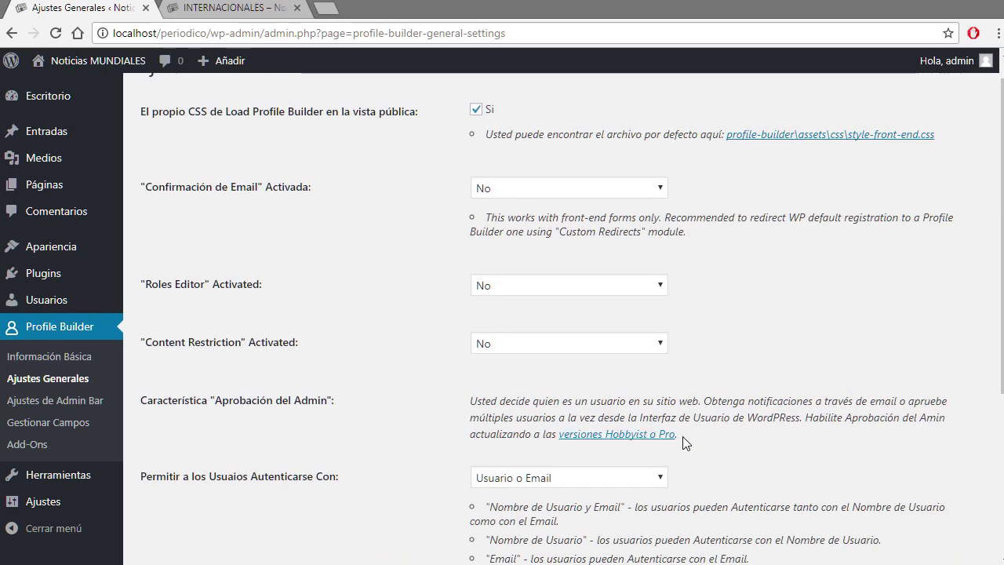
scroll(745, 435, "down", 4)
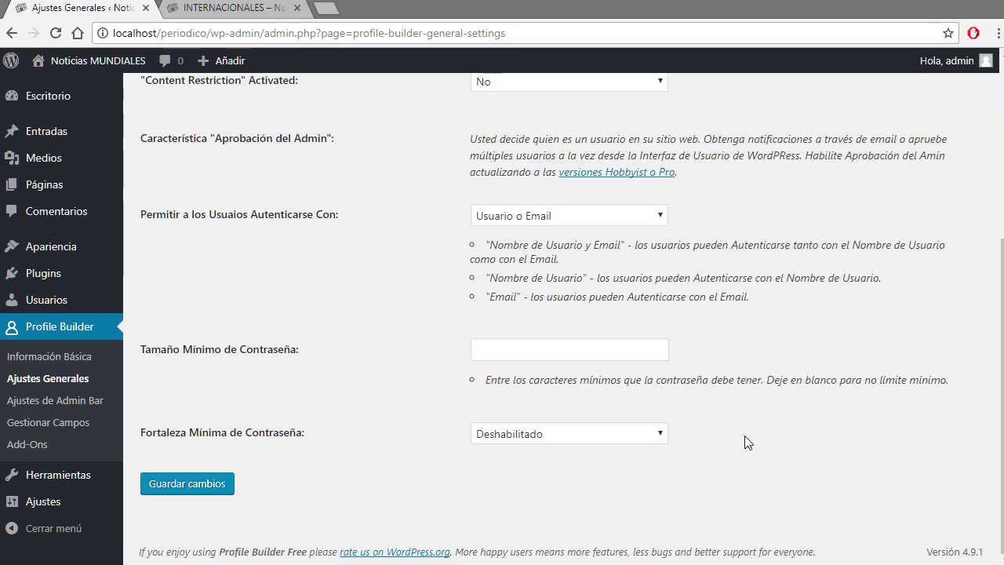
scroll(224, 390, "up", 4)
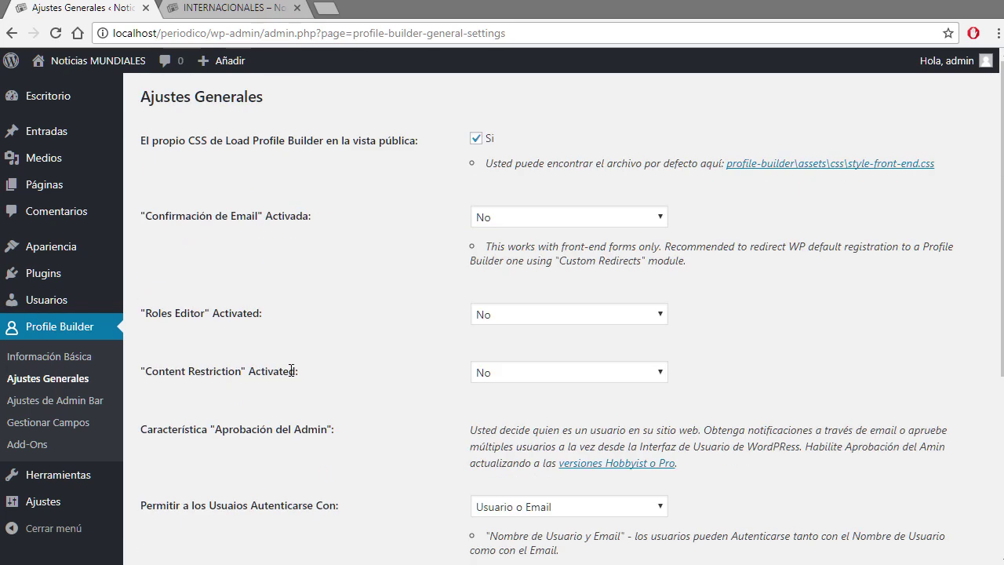
Open Profile Builder's field management page and examine the registration and profile-editing shortcodes
left_click(36, 425)
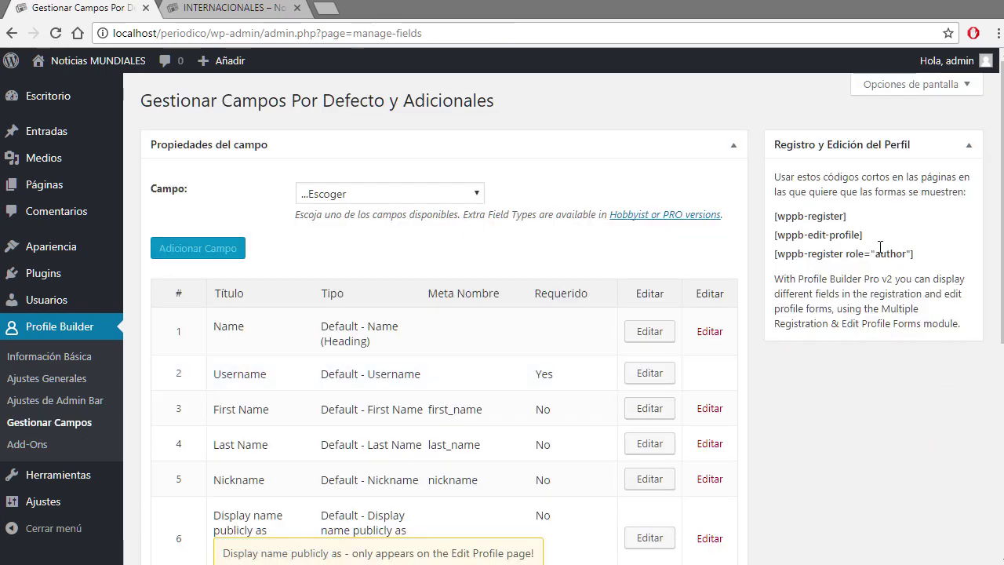
left_click_drag(914, 254, 777, 218)
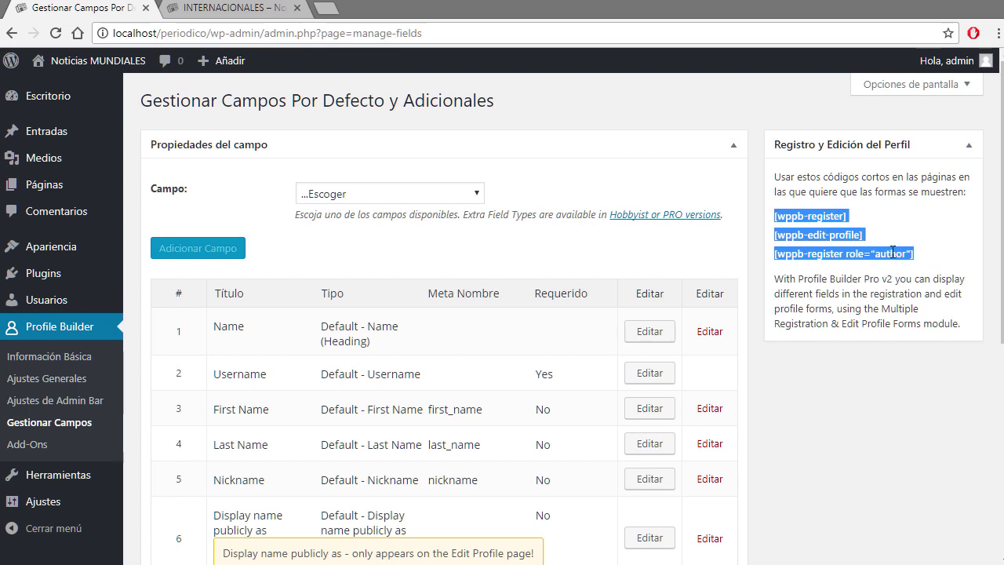
left_click(852, 225)
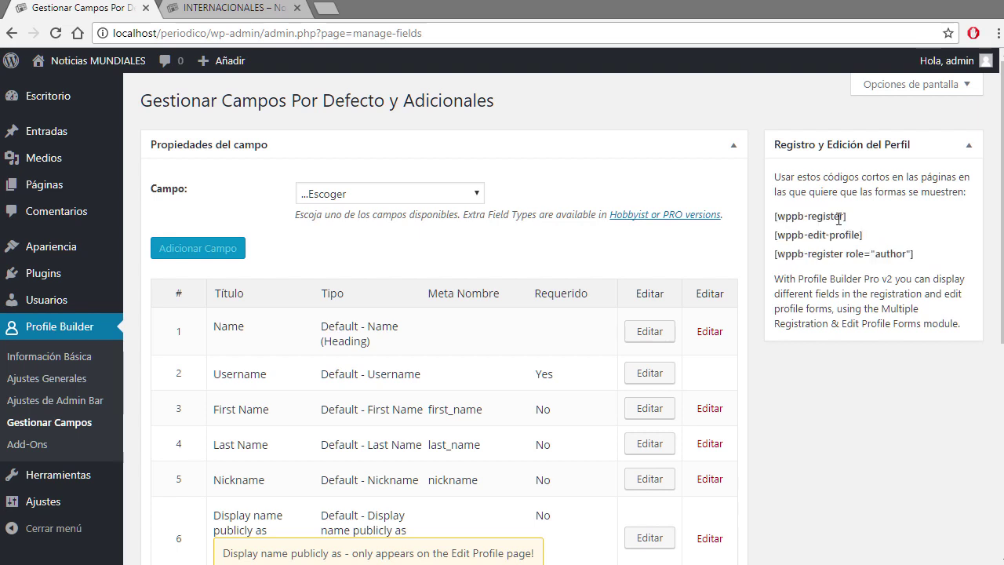
left_click_drag(847, 217, 784, 219)
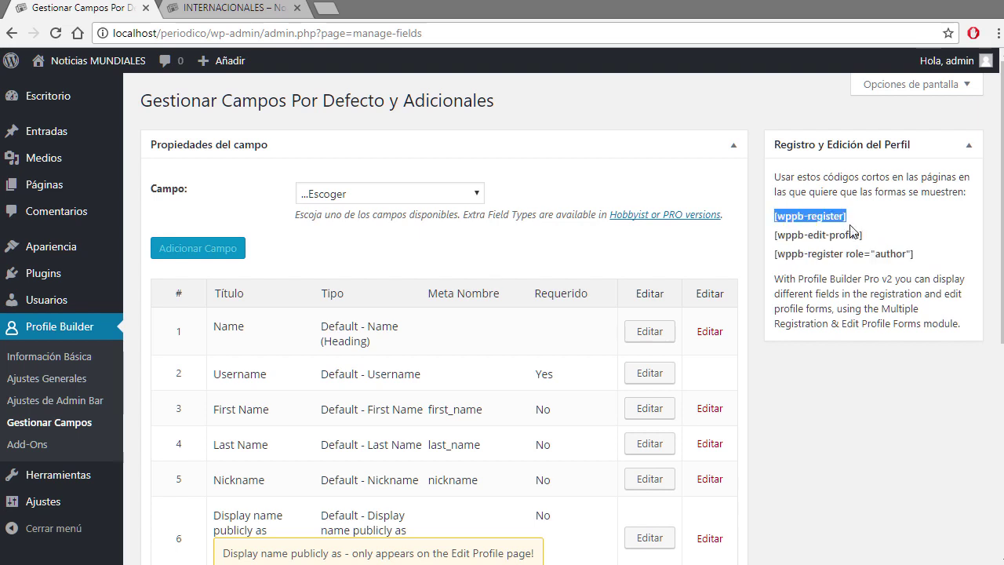
left_click_drag(872, 235, 775, 235)
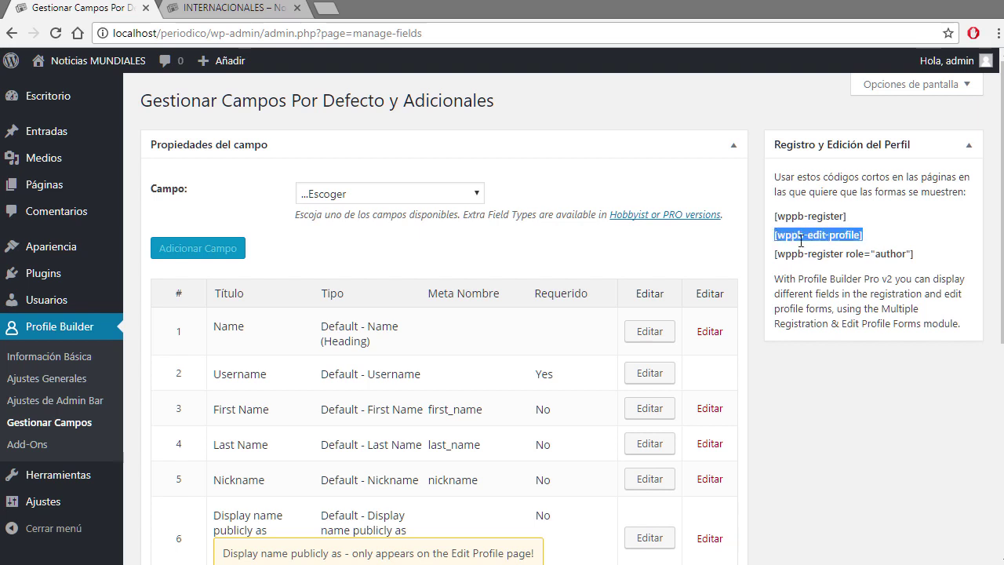
left_click_drag(917, 254, 784, 254)
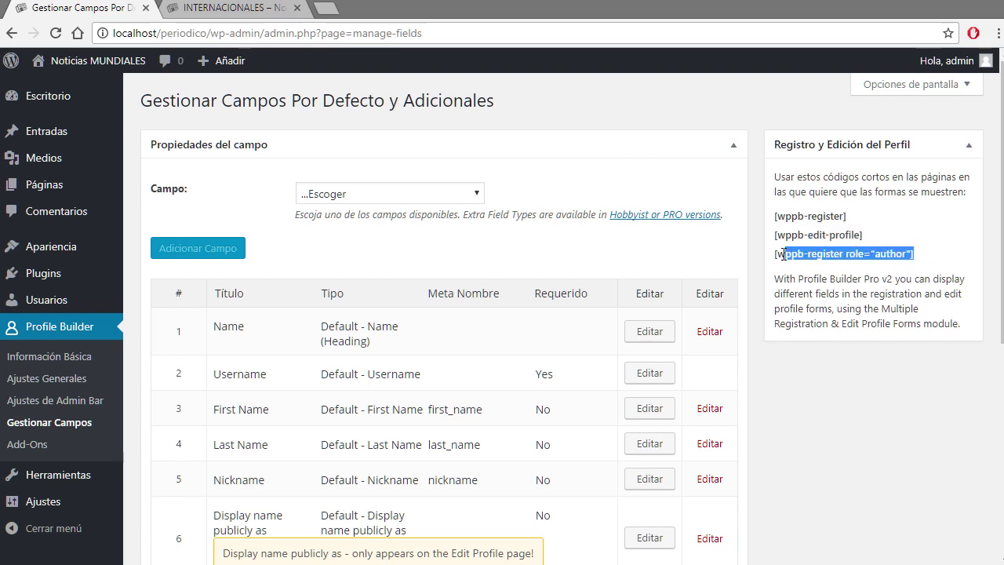
left_click(813, 304)
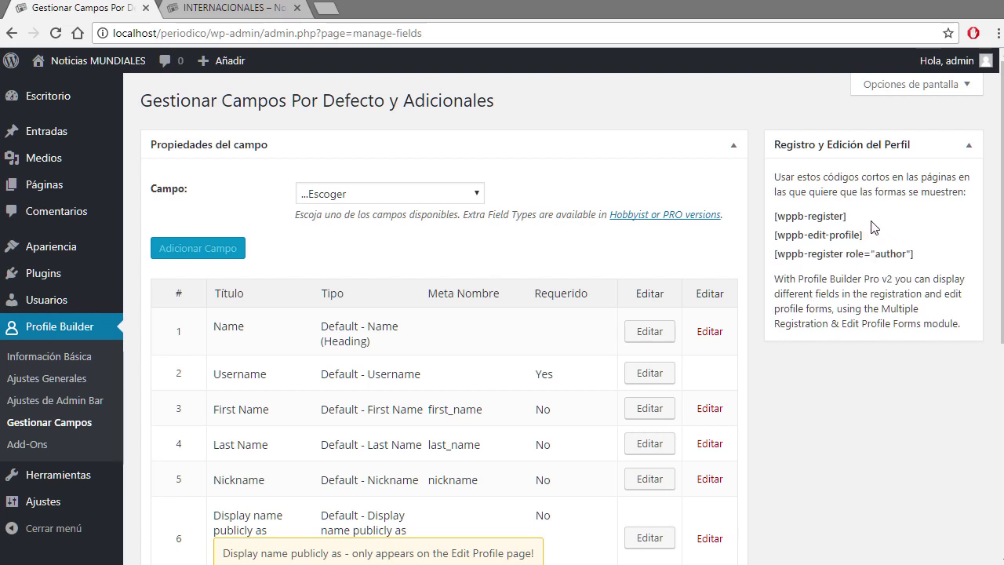
Copy the [wppb-register] shortcode and start a new page titled REGISTRO in a separate tab
left_click_drag(847, 217, 781, 212)
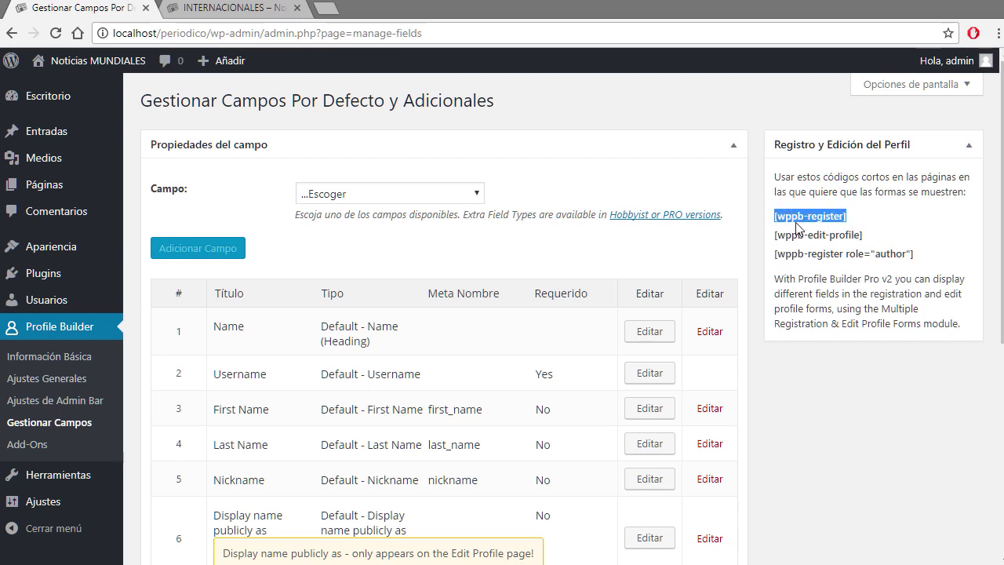
mouse_move(52, 191)
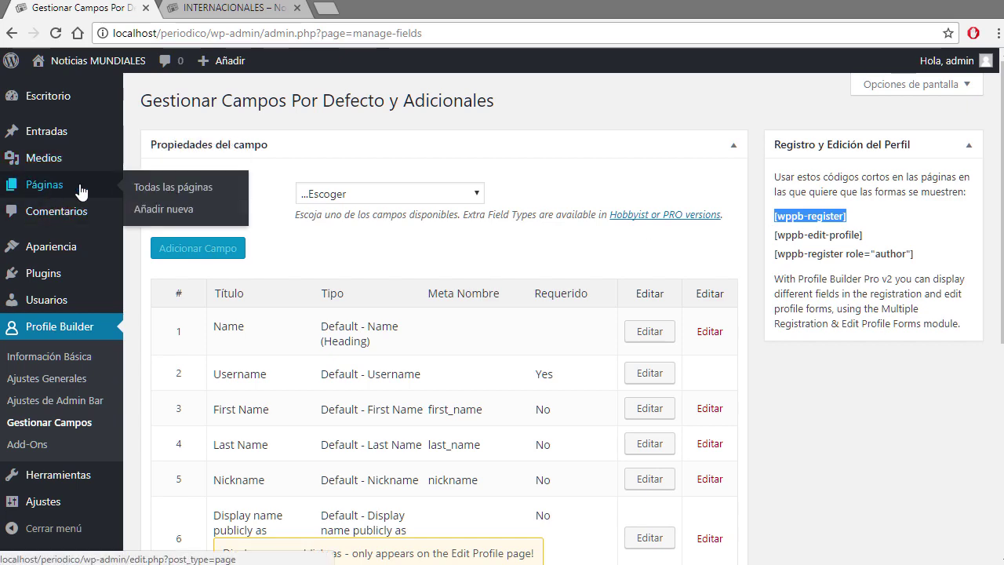
right_click(161, 209)
left_click(197, 225)
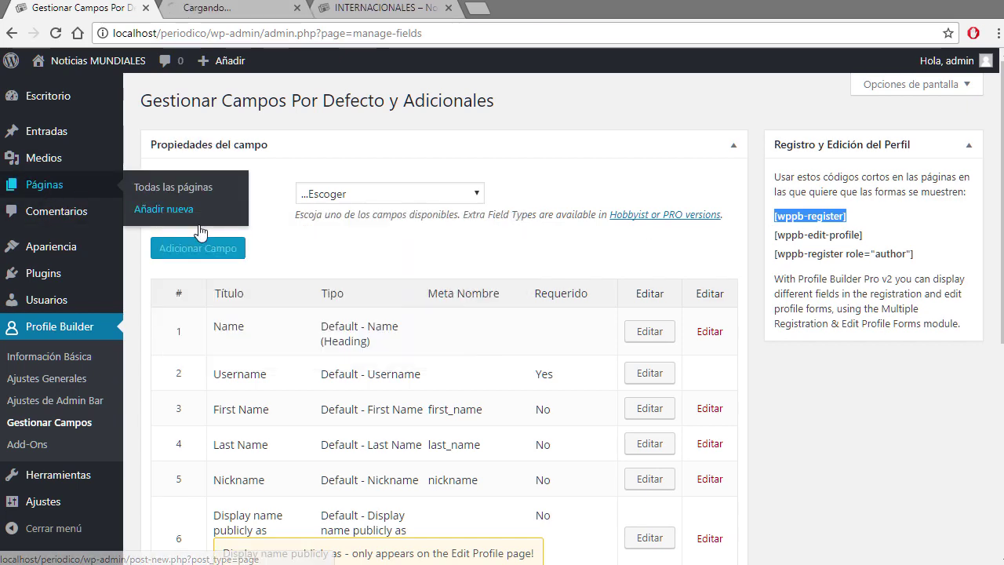
left_click(214, 11)
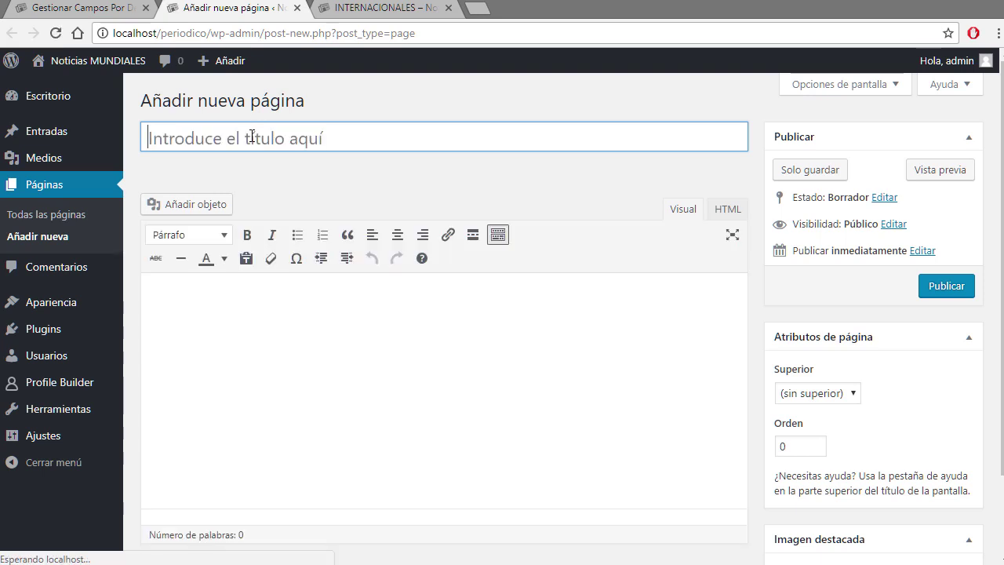
type("REGISTRO")
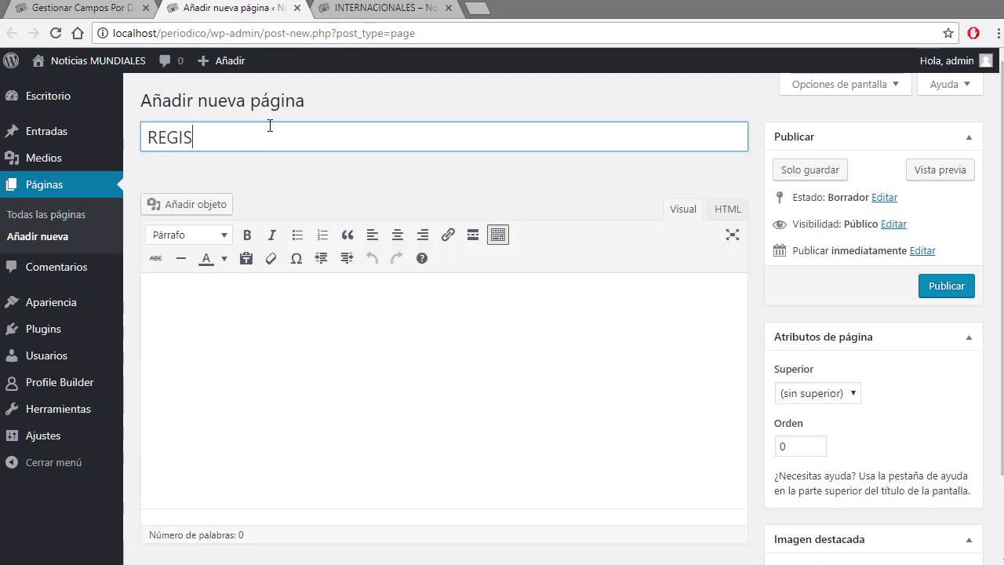
Insert the [wppb-register] shortcode into the page body as a normal paragraph without a bullet
left_click(389, 357)
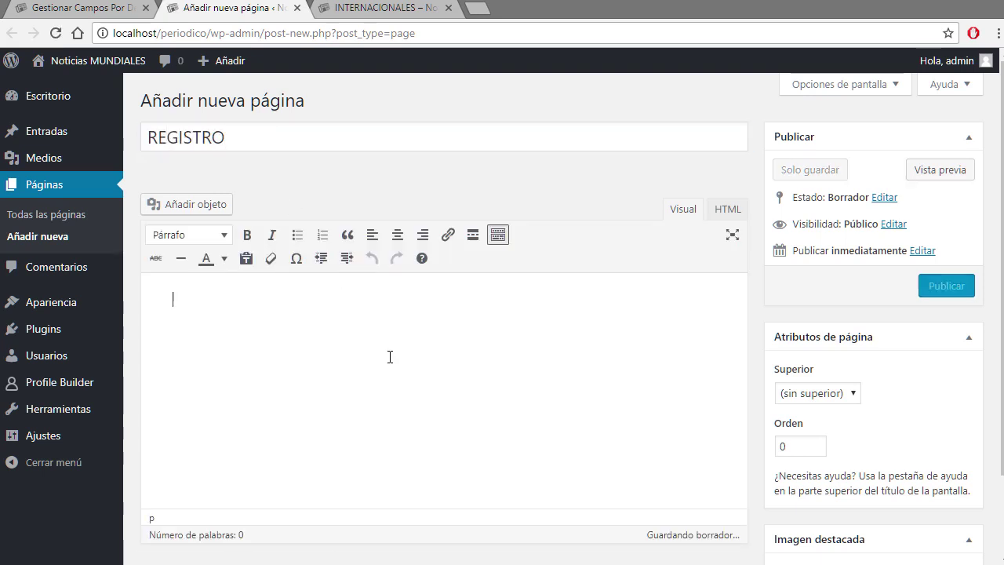
type("[wppb-register]")
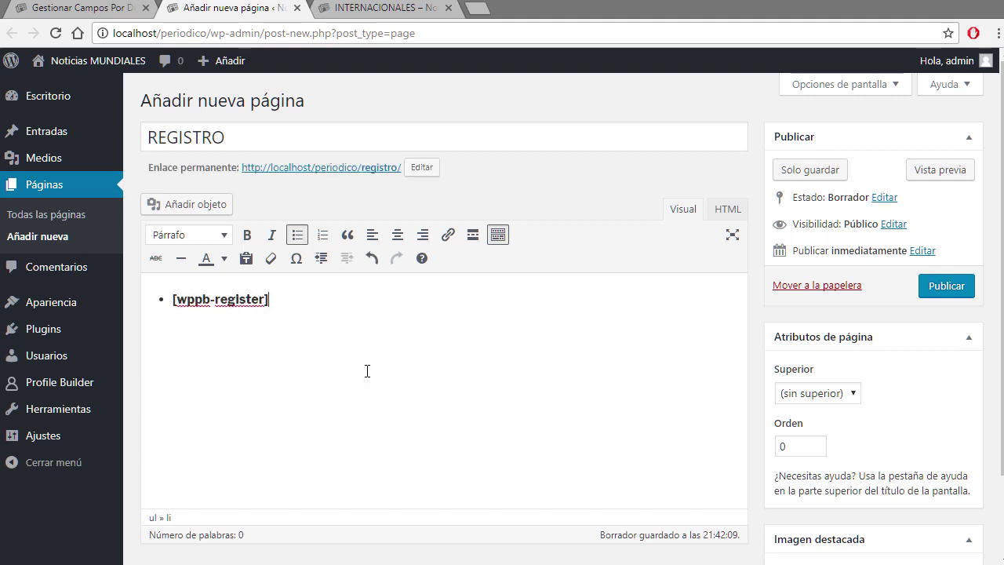
key("Home")
key("BackSpace")
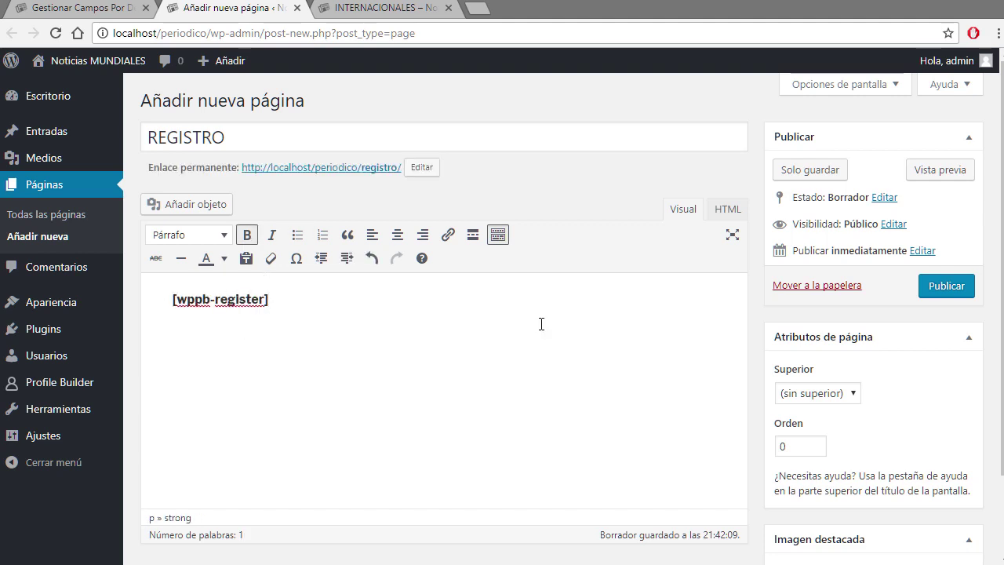
Preview the REGISTRO page, look through its registration form fields and close the preview
left_click(939, 170)
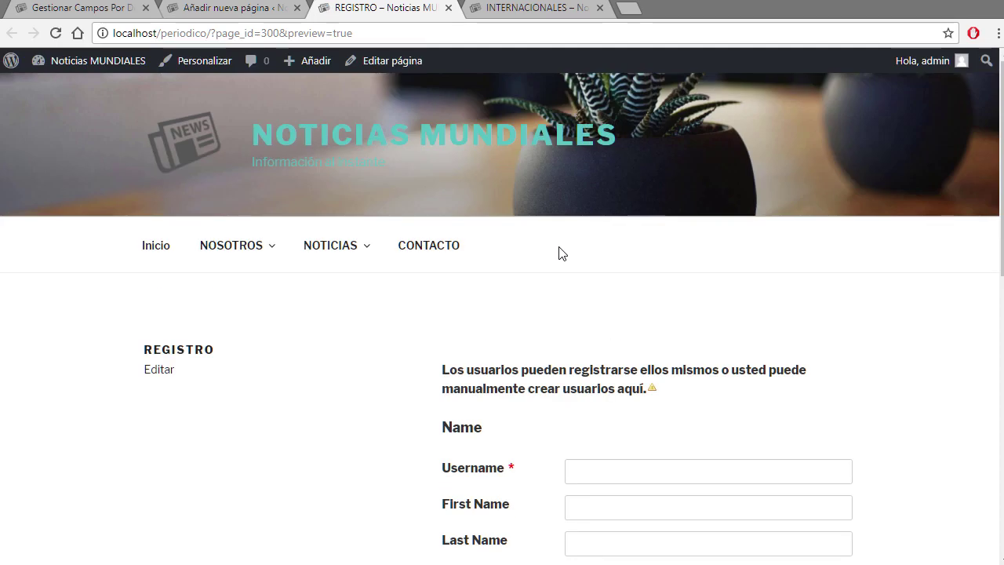
scroll(551, 276, "down", 3)
left_click(411, 36)
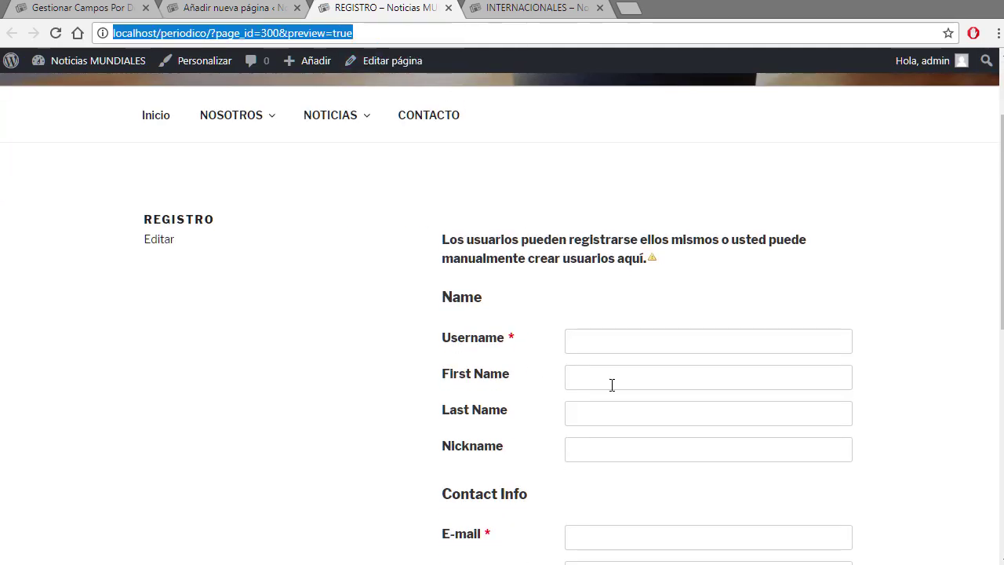
scroll(494, 188, "down", 6)
scroll(478, 324, "up", 7)
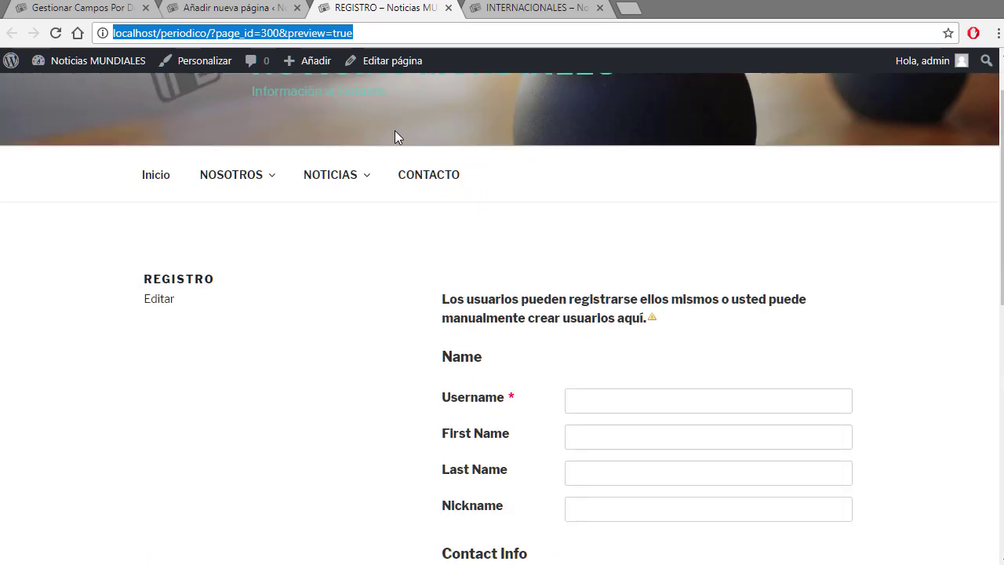
scroll(557, 292, "down", 3)
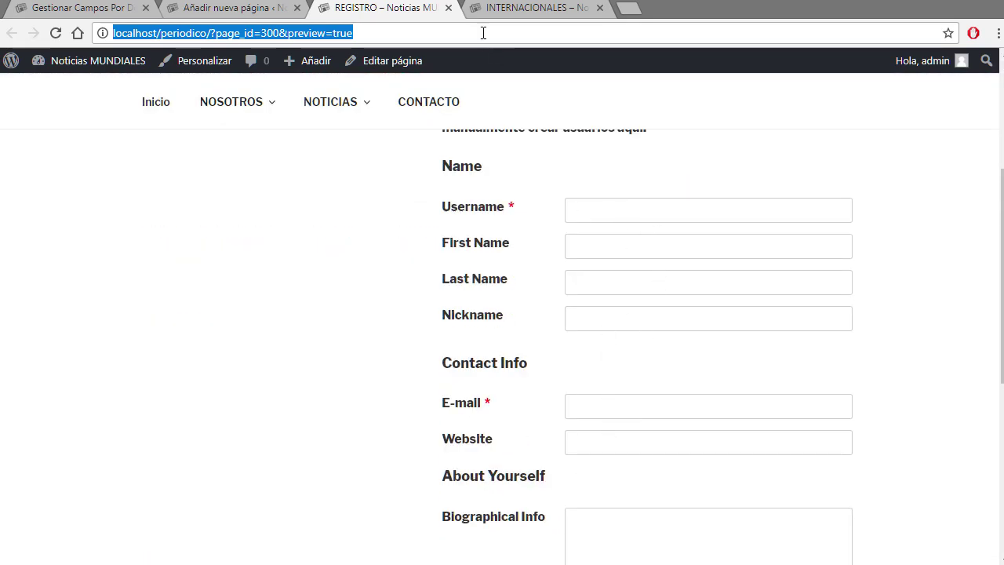
left_click(448, 7)
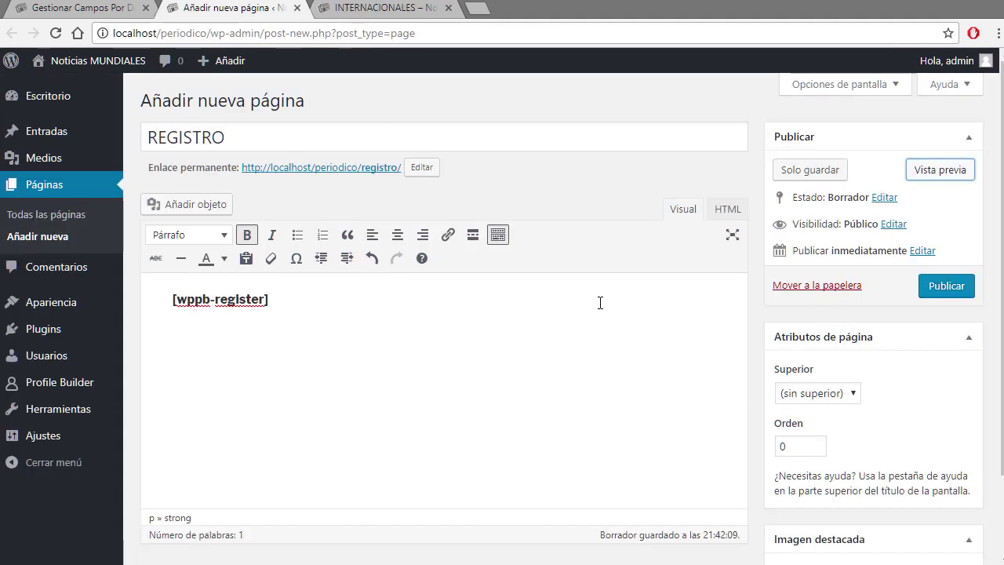
Publish the REGISTRO page and open its permalink in a new tab, replacing the INTERNACIONALES tab
left_click(944, 291)
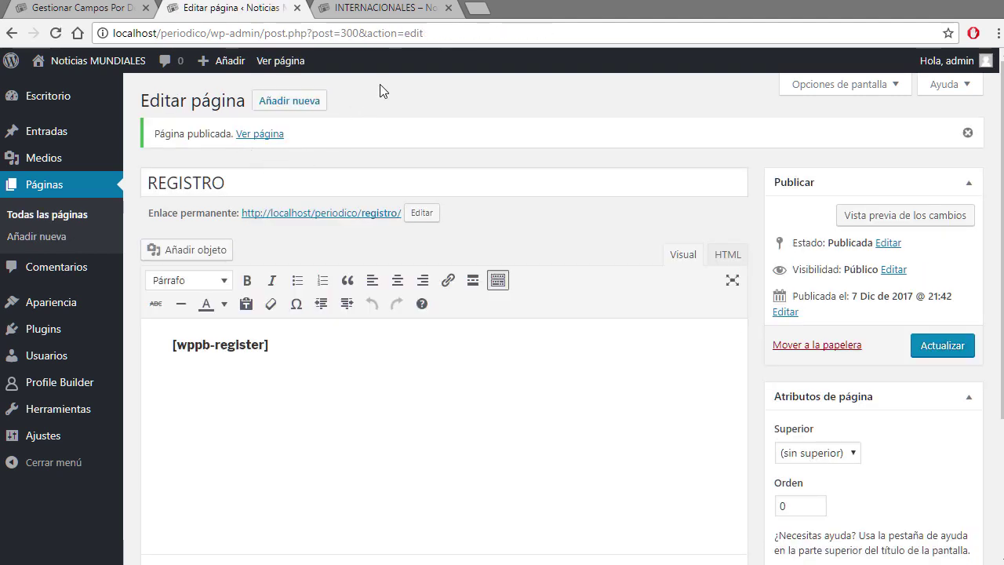
right_click(303, 216)
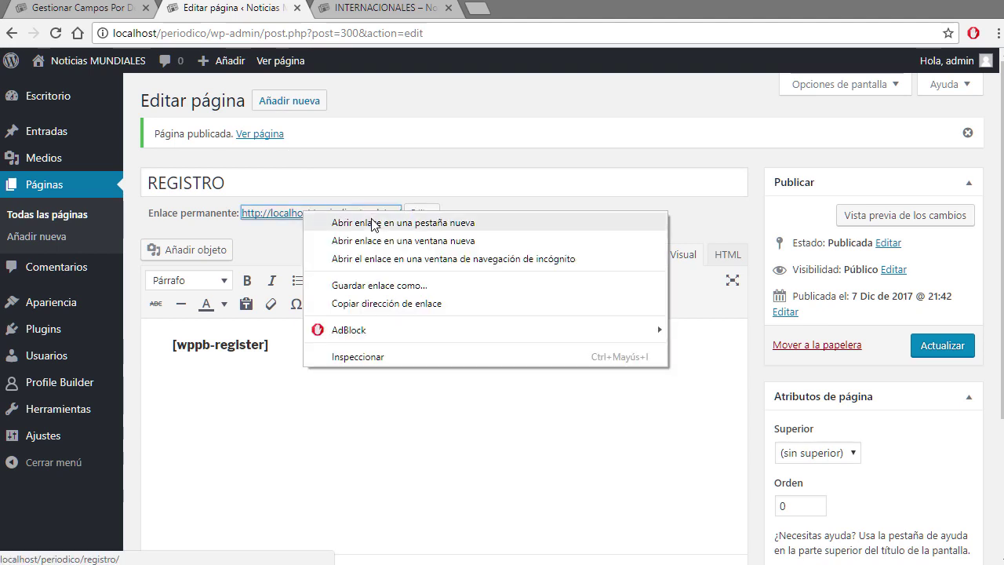
left_click(336, 222)
left_click(599, 8)
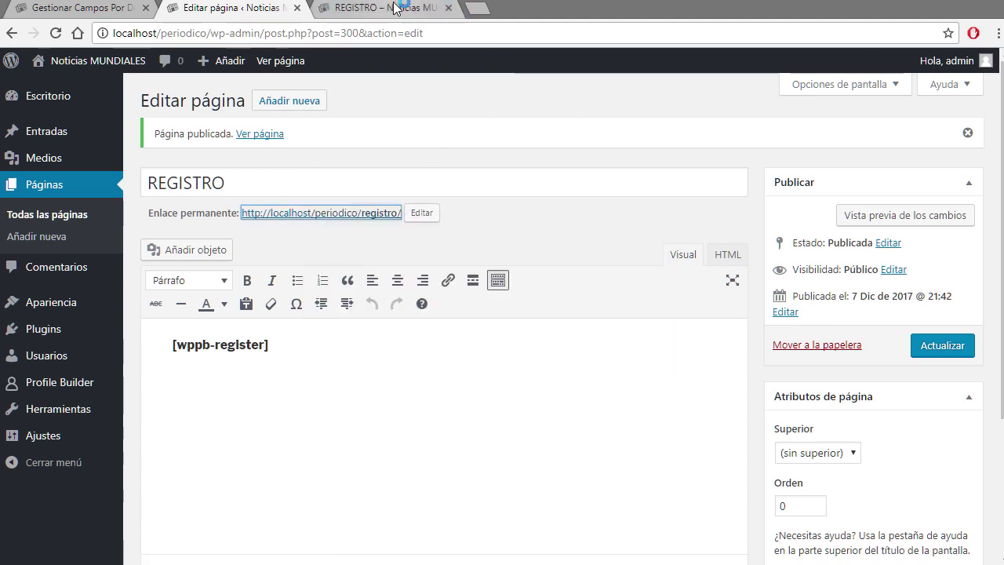
Copy the published page's address and load localhost/periodico/registro/ in the incognito window to view the registration form as a visitor
left_click(392, 9)
left_click(451, 34)
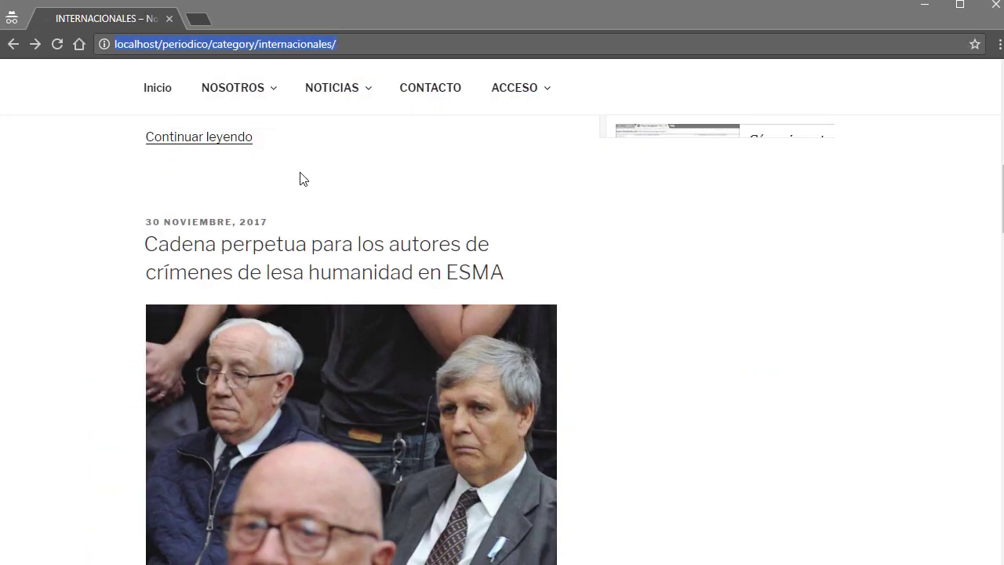
type("localhost/periodico/registro/")
key("Return")
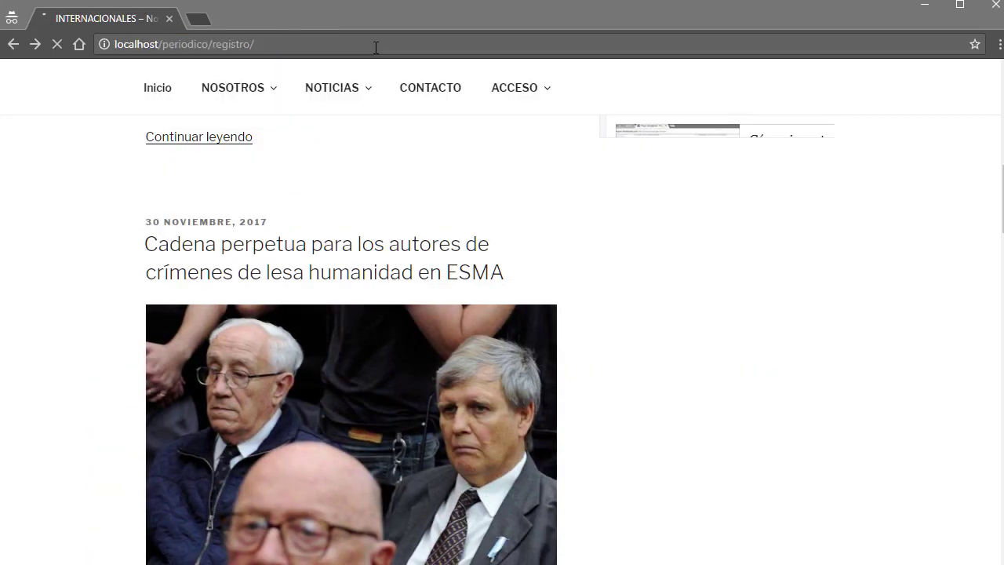
scroll(556, 335, "down", 2)
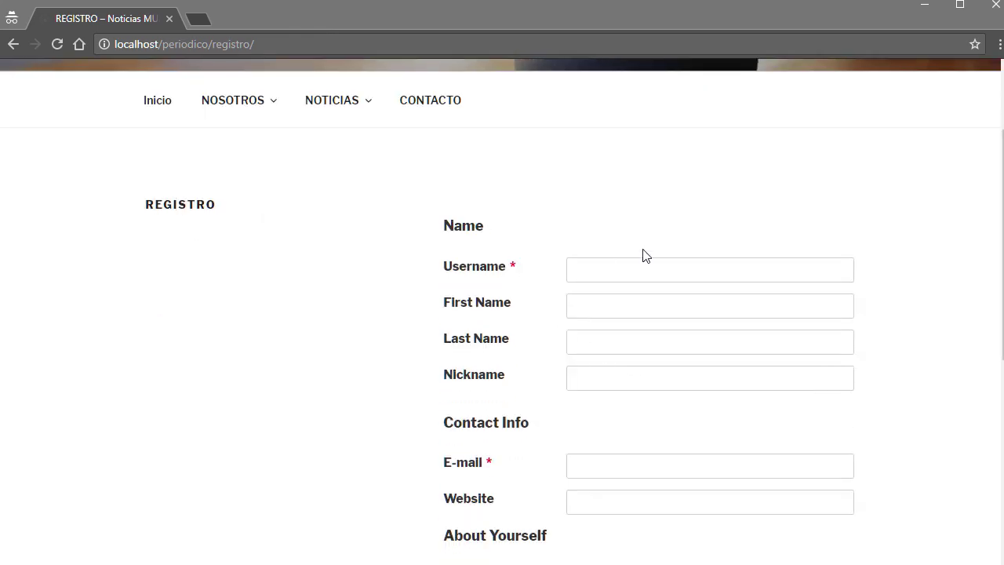
Look through the visitor's registration form down to its submit area, and put the incognito window away
scroll(643, 255, "down", 6)
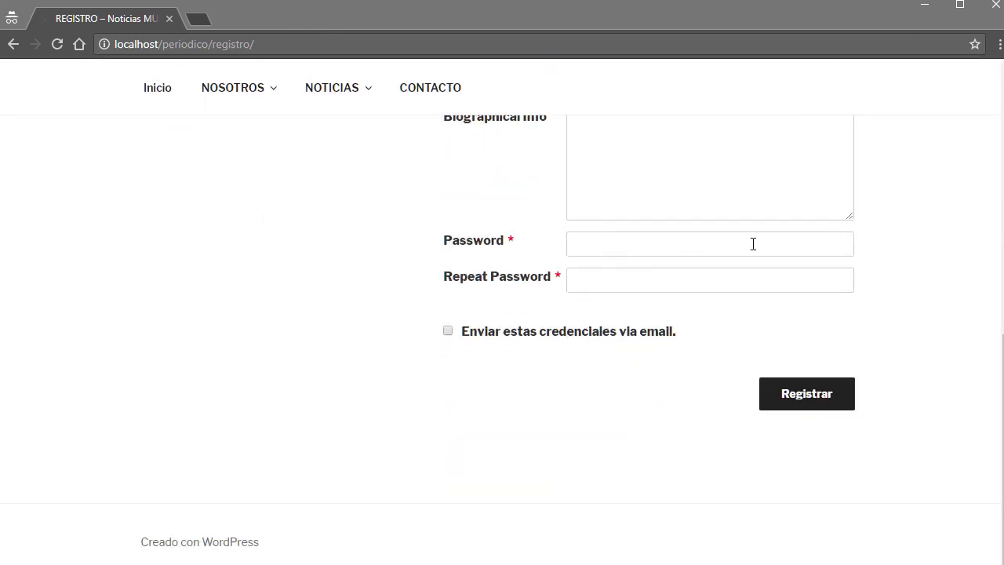
scroll(706, 249, "up", 3)
scroll(596, 221, "up", 2)
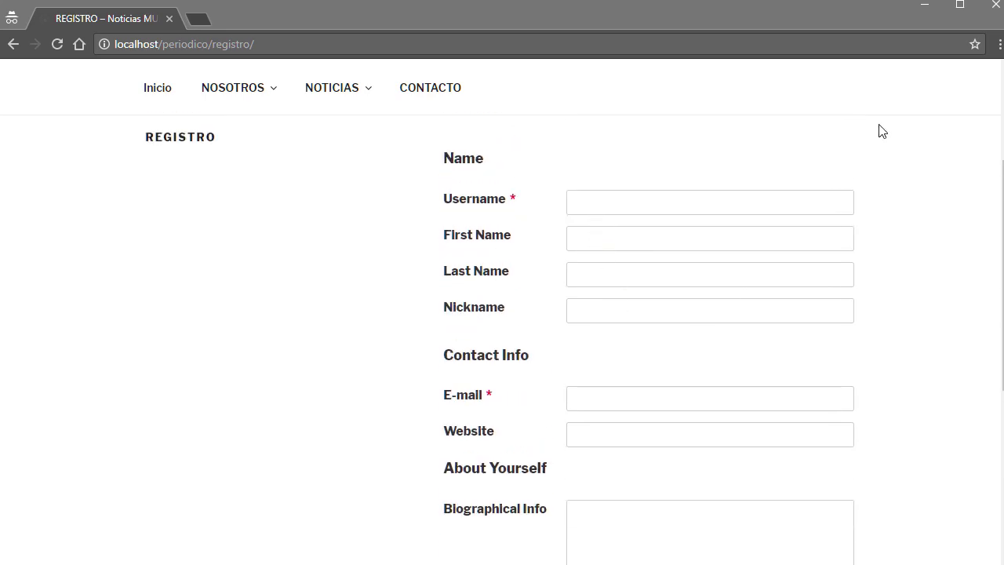
left_click(922, 11)
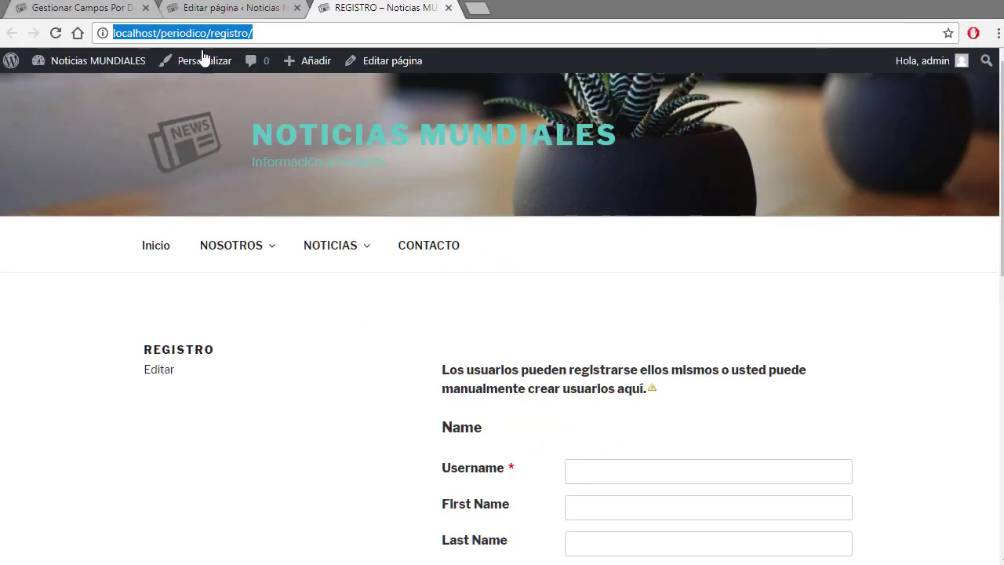
Copy the [wppb-edit-profile] shortcode from the Profile Builder field management page
left_click(236, 9)
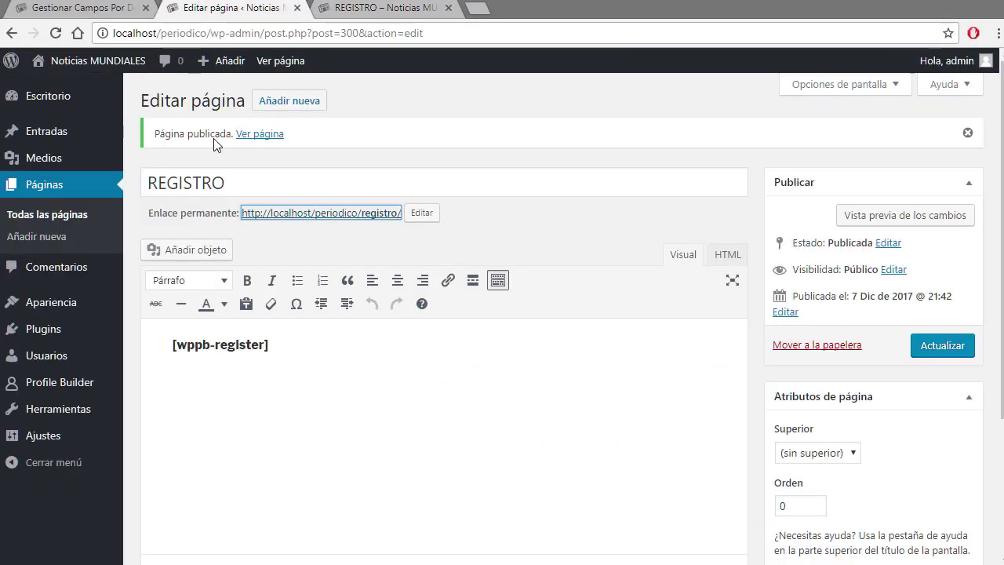
left_click(112, 11)
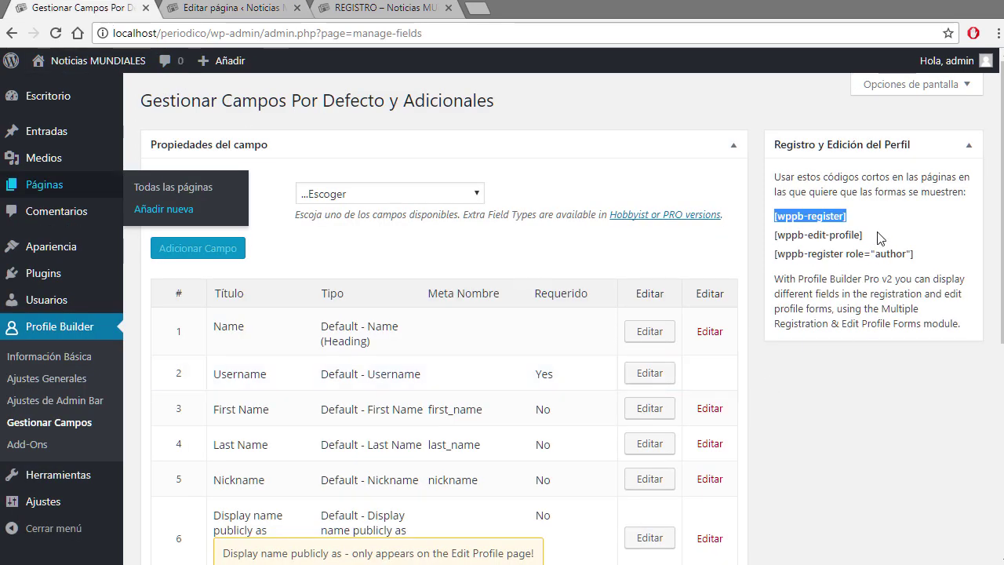
left_click_drag(878, 236, 774, 238)
key("ctrl+c")
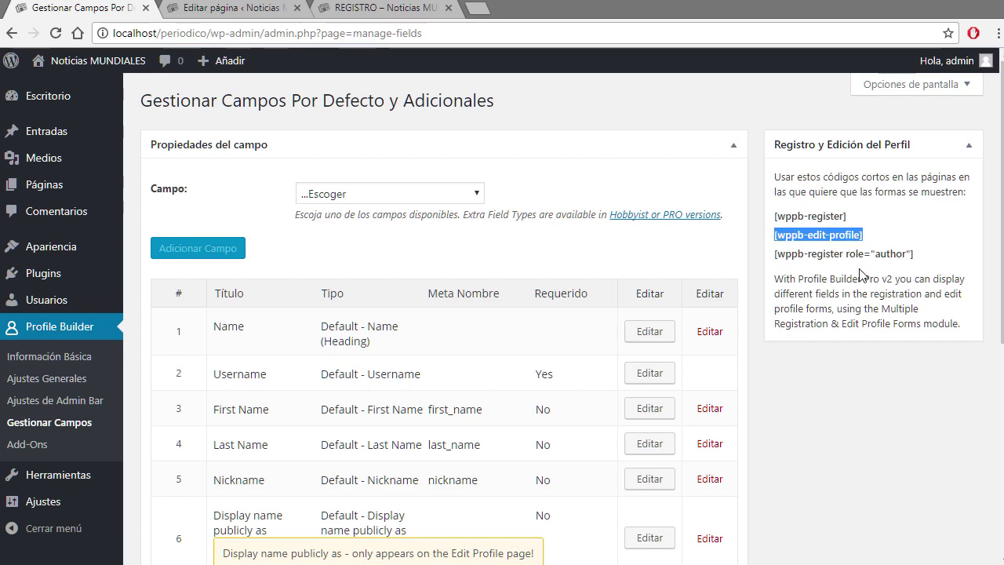
Start a new page from the REGISTRO page's editor and title it Modificar Perfil
left_click(200, 17)
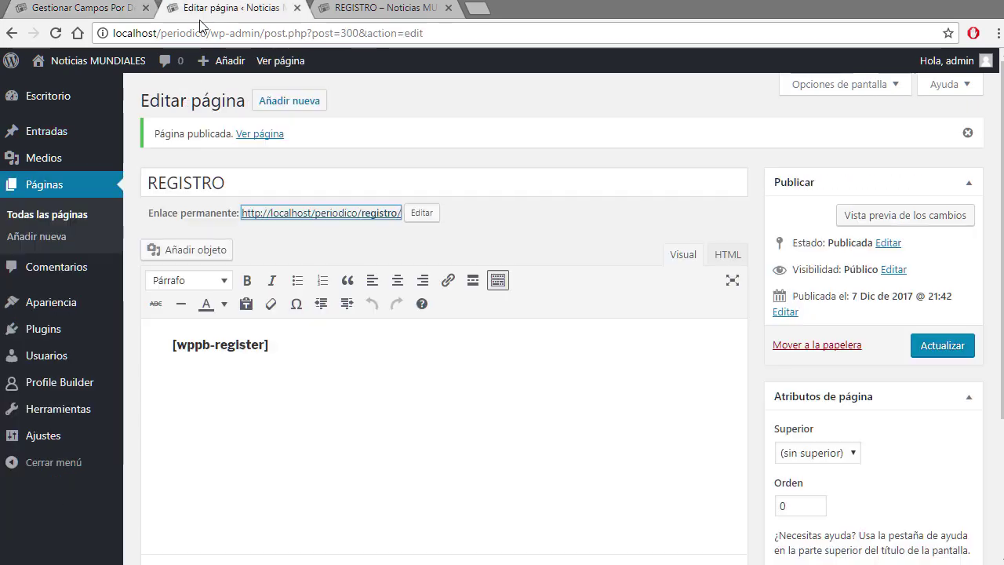
left_click(279, 104)
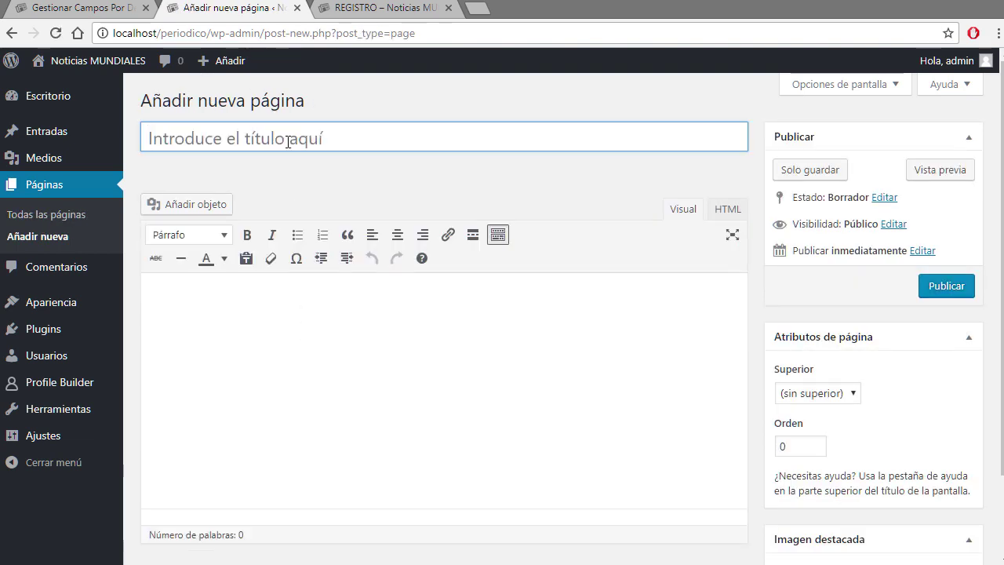
left_click(288, 139)
type("M")
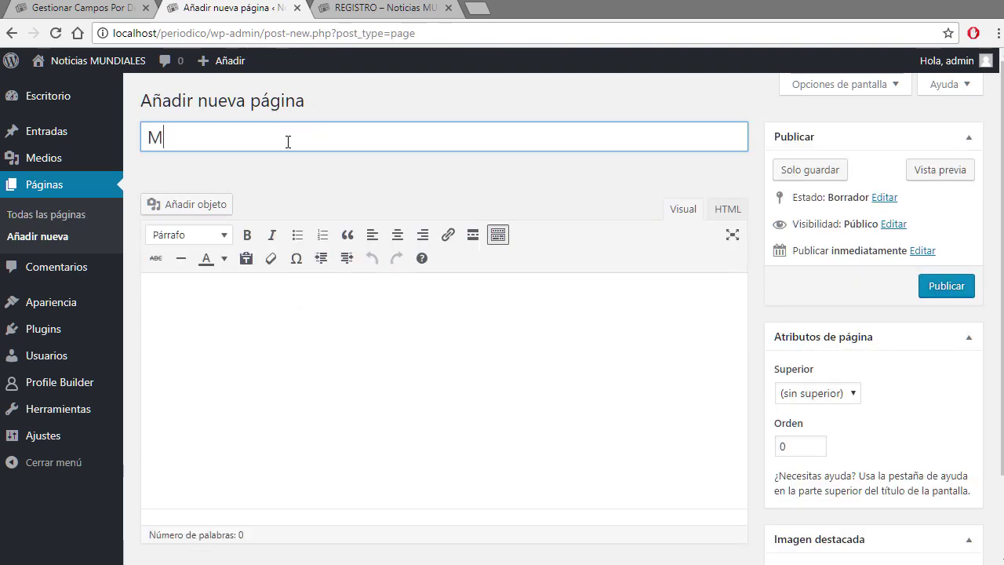
type("odificar ")
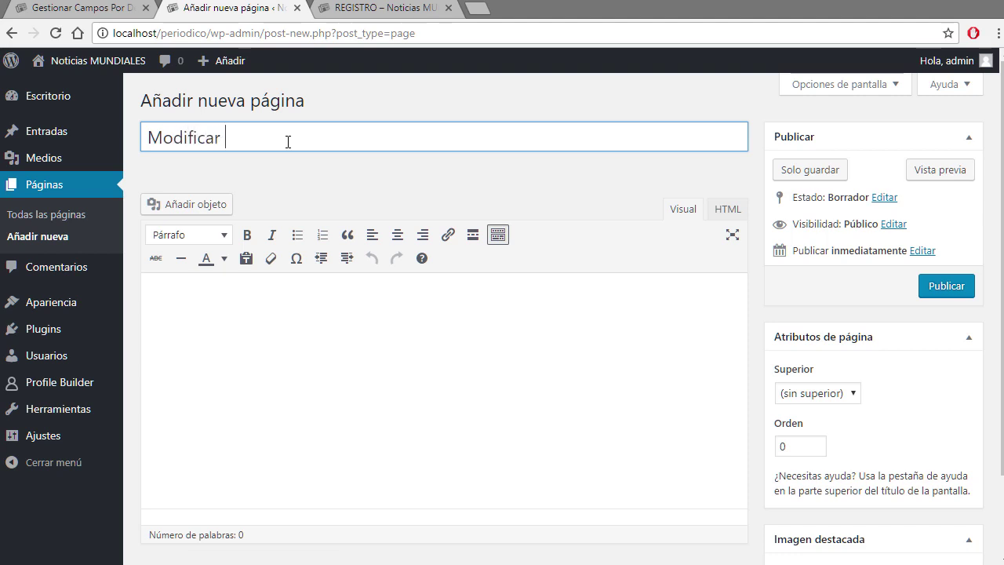
type("Per")
Insert the [wppb-edit-profile] shortcode into the Modificar Perfil page body and publish the page
left_click(335, 427)
key("ctrl+v")
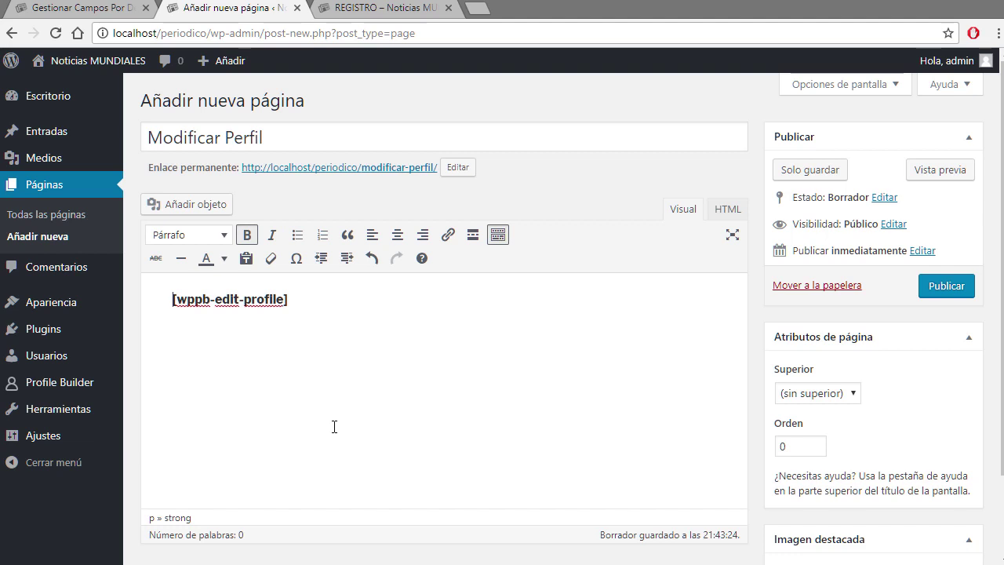
left_click(949, 292)
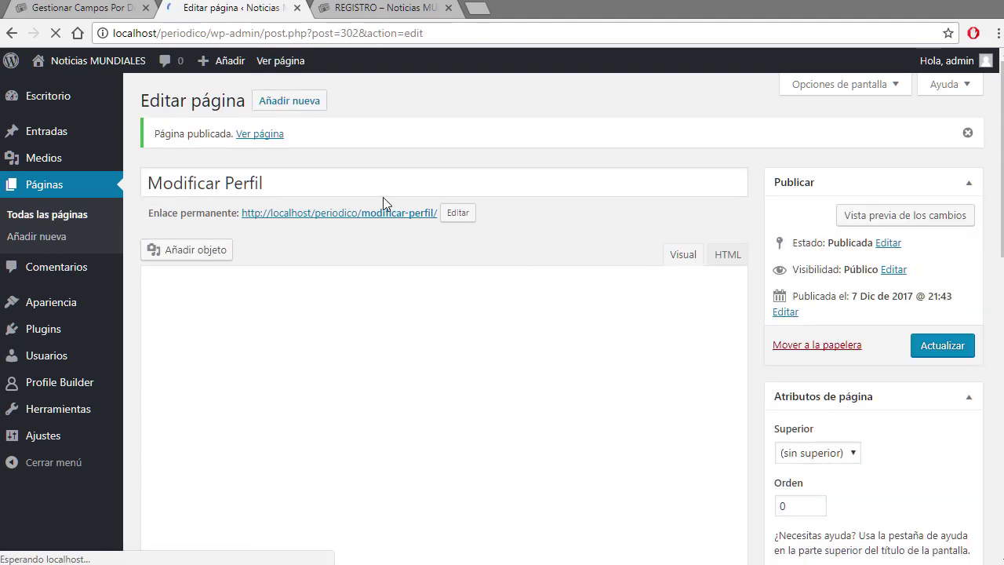
Open the published Modificar Perfil page through its permalink and look through the profile editing form's fields
right_click(371, 214)
key("Escape")
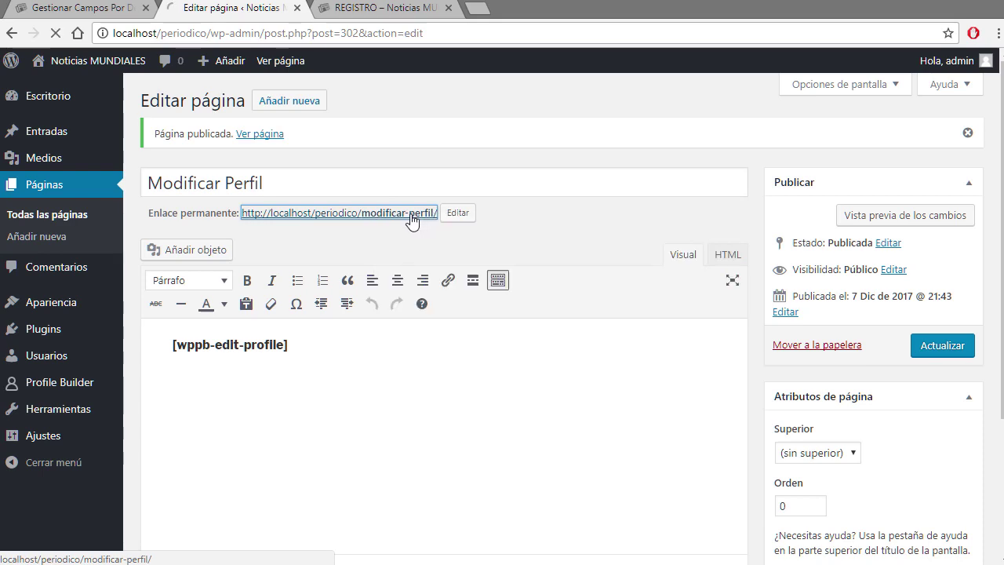
left_click(416, 214)
scroll(594, 293, "down", 3)
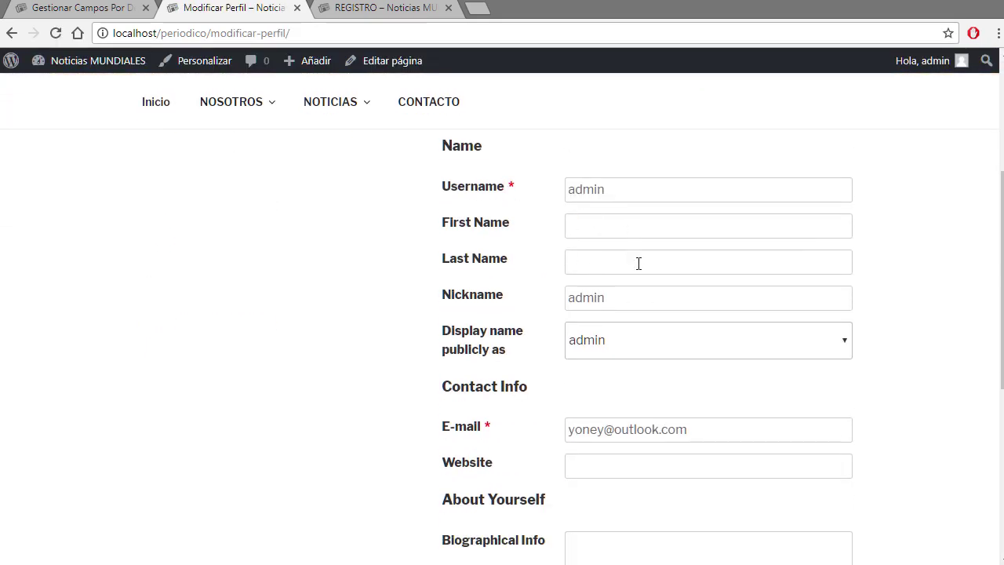
scroll(790, 369, "down", 3)
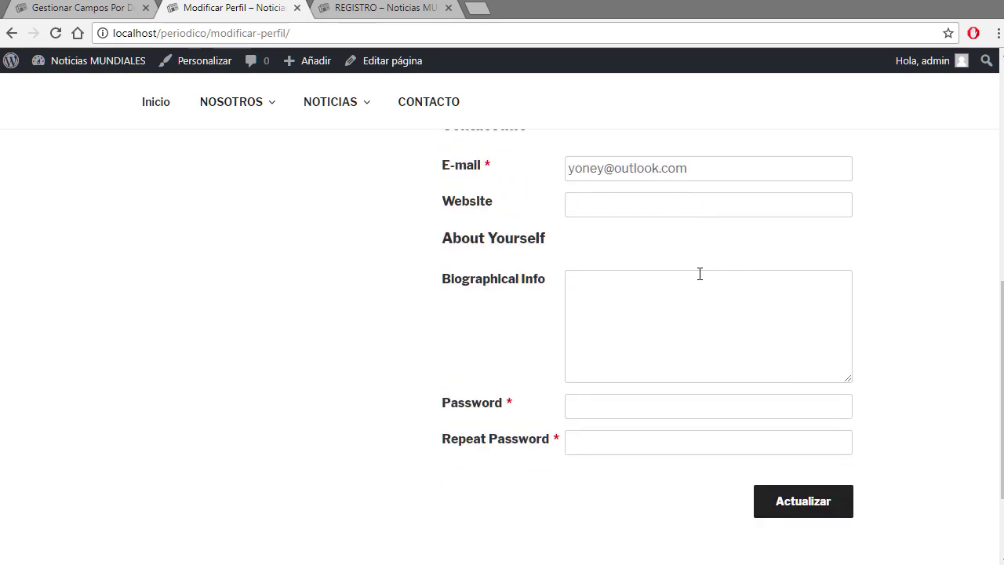
scroll(700, 274, "down", 2)
scroll(673, 290, "up", 8)
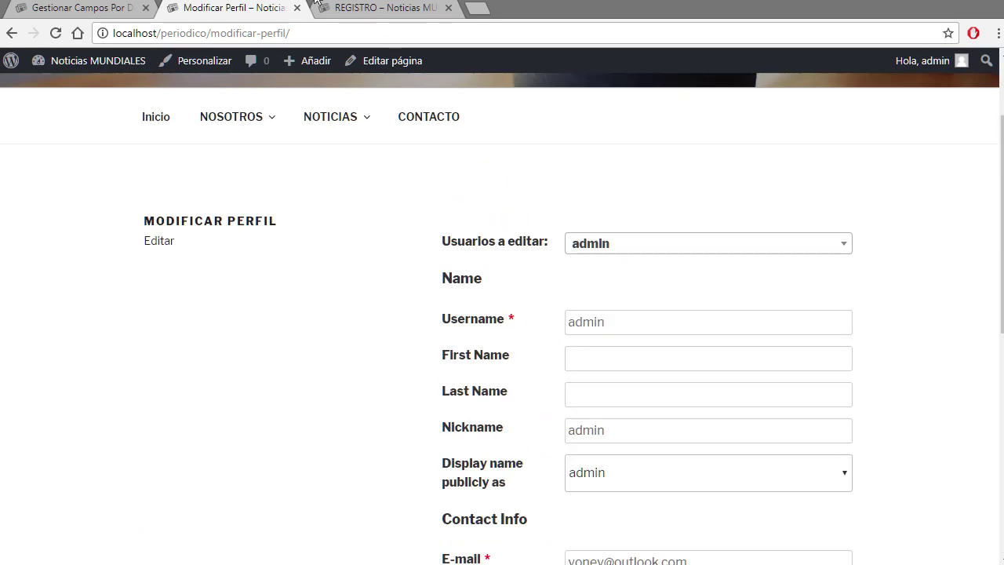
left_click(118, 10)
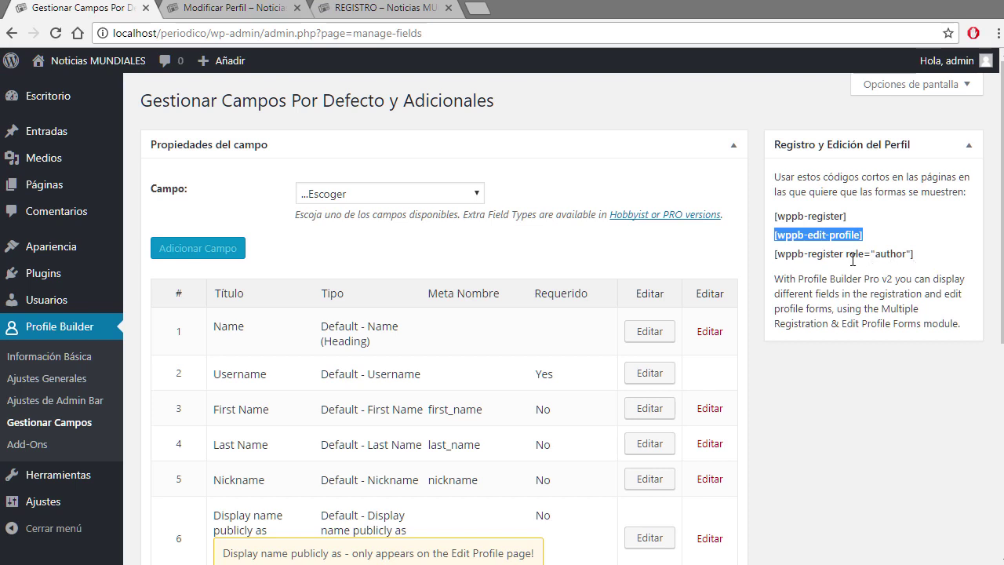
left_click(375, 11)
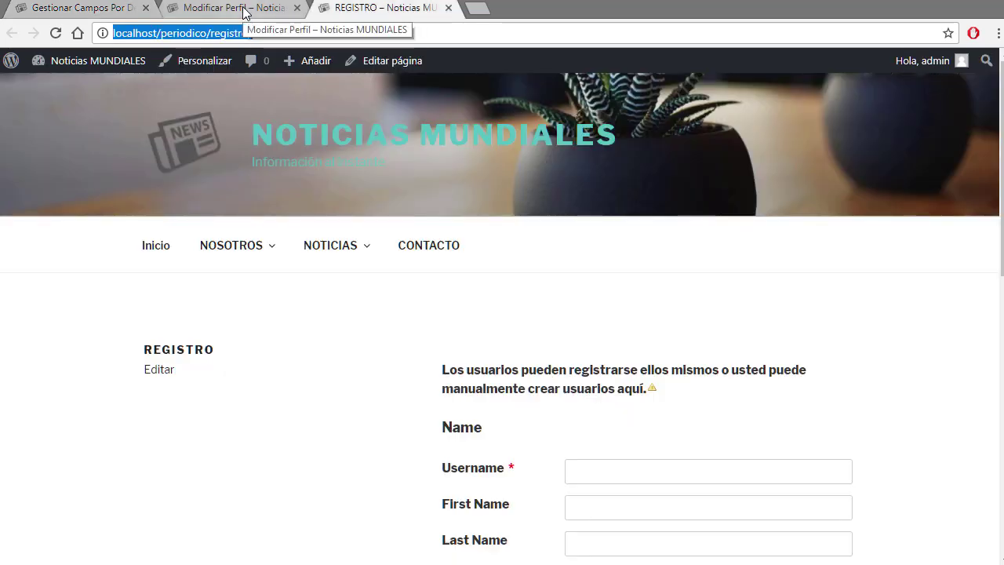
left_click(244, 11)
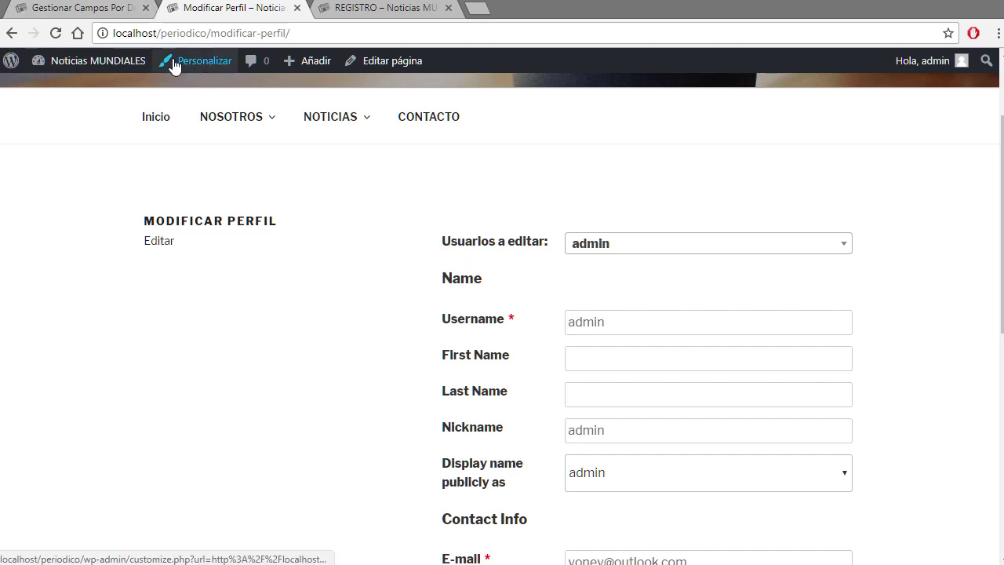
Open the site's menu management page and add a custom link named ACCESO with the URL # to Menú superior
mouse_move(120, 69)
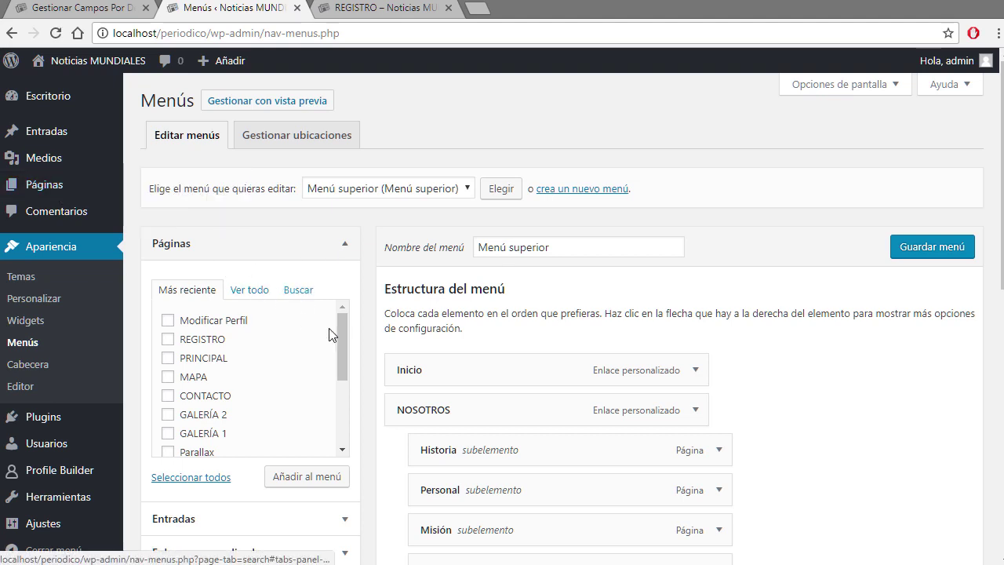
scroll(321, 334, "down", 3)
scroll(531, 396, "down", 2)
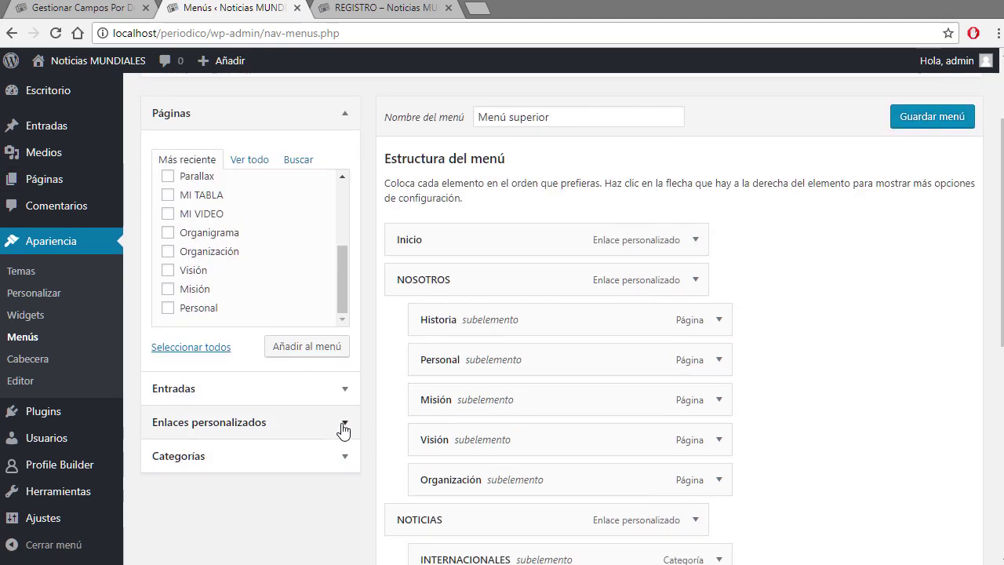
left_click(345, 423)
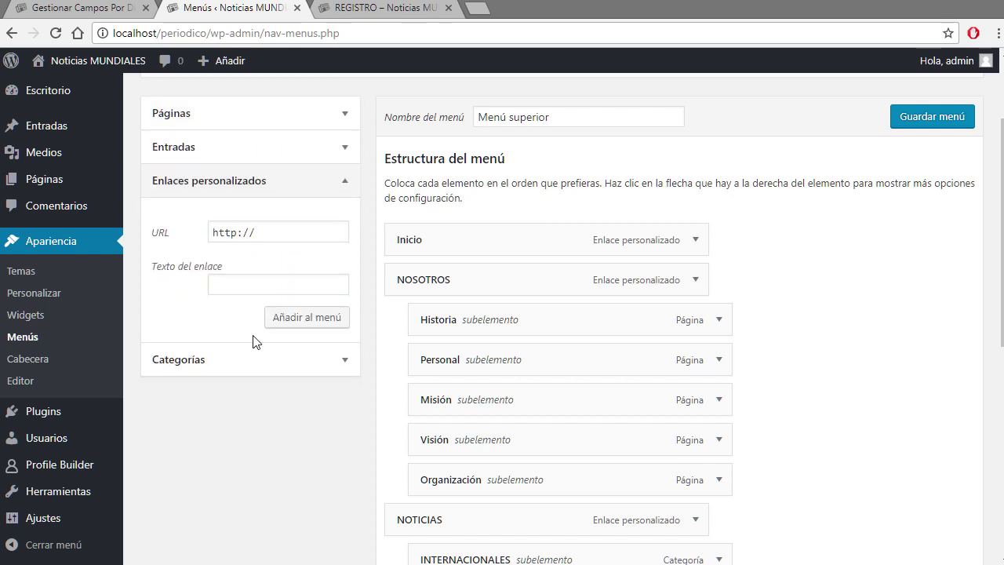
left_click(270, 226)
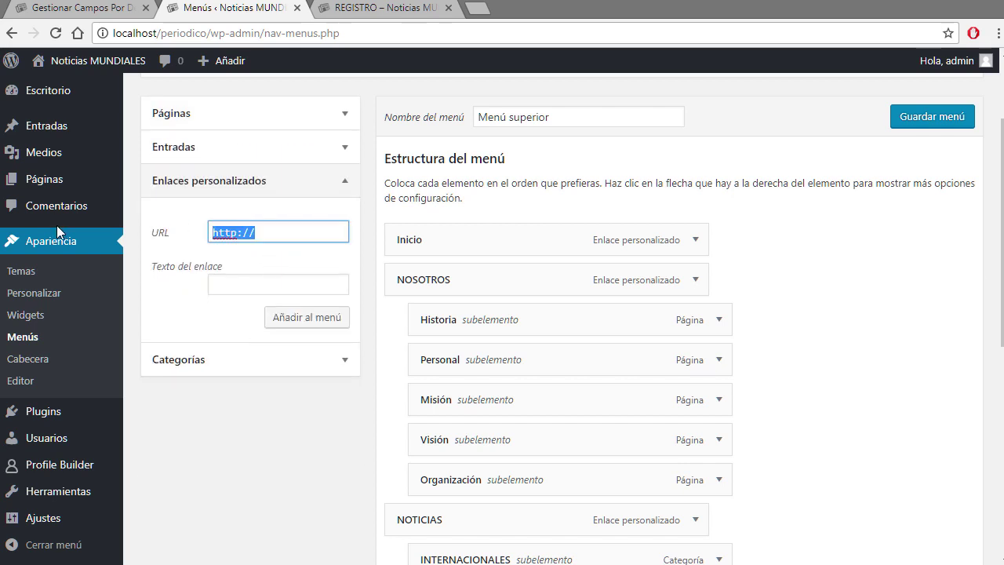
type("#")
key("Tab")
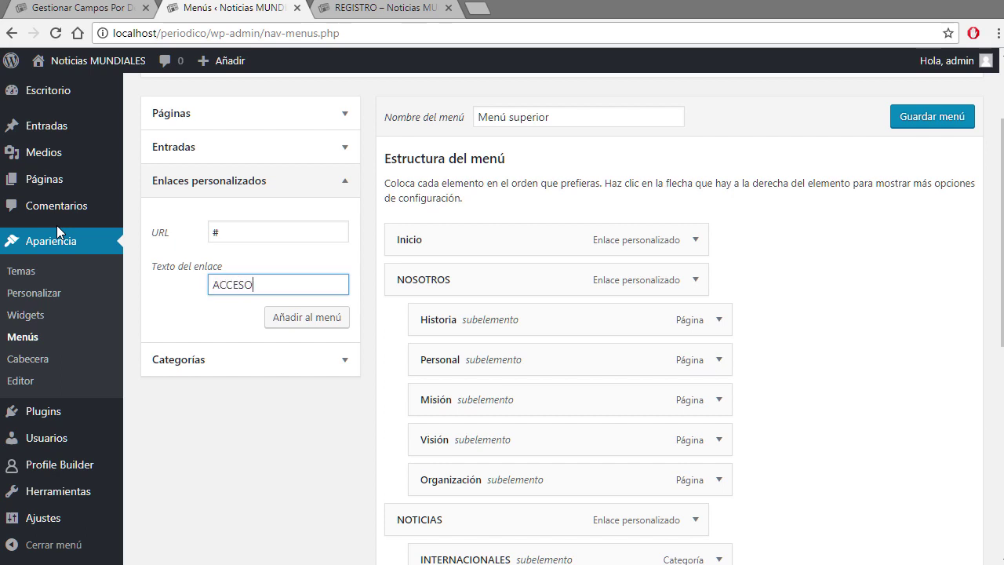
left_click(334, 331)
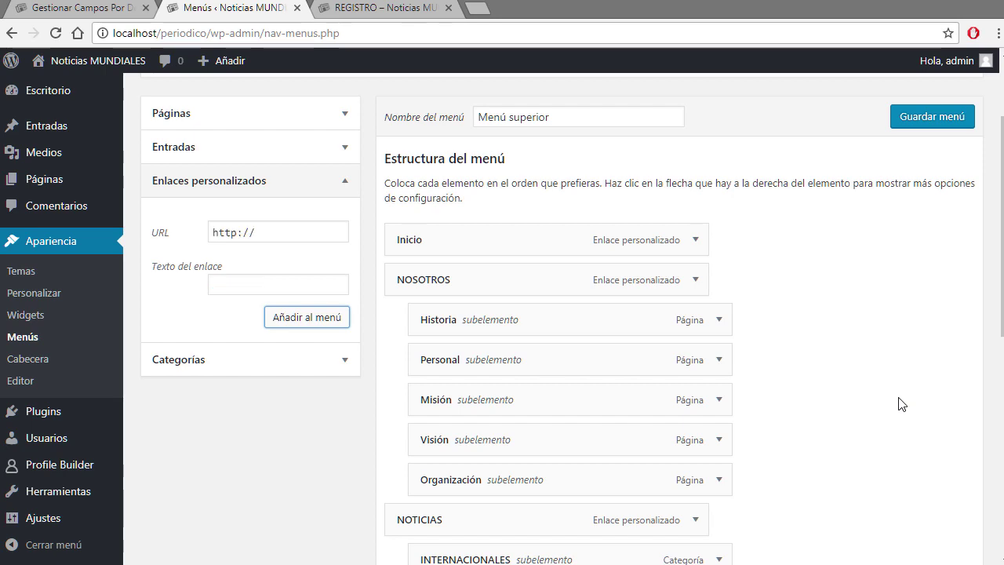
scroll(902, 404, "down", 10)
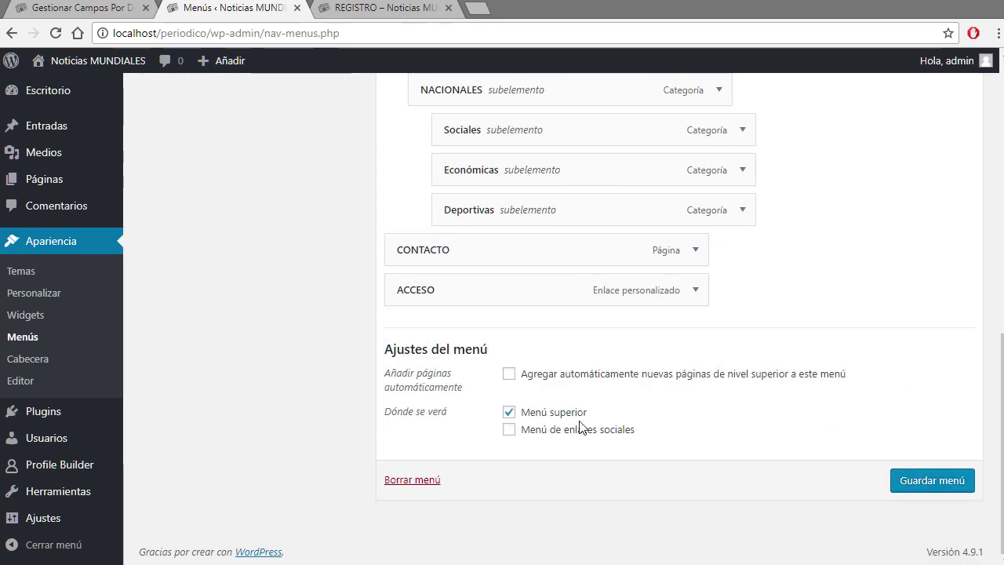
Add the REGISTRO and Modificar Perfil pages from the full page list to Menú superior
scroll(477, 305, "up", 10)
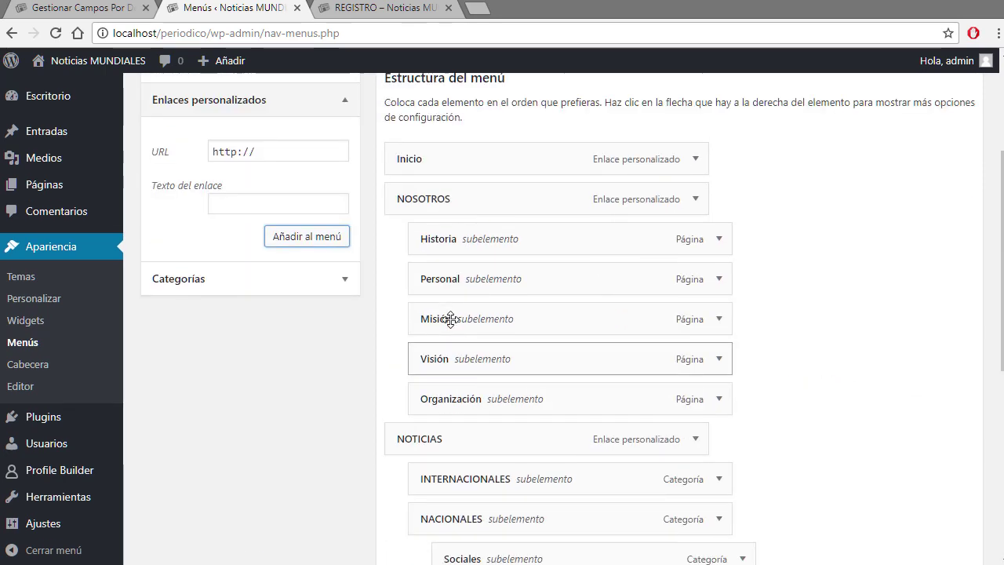
left_click(339, 249)
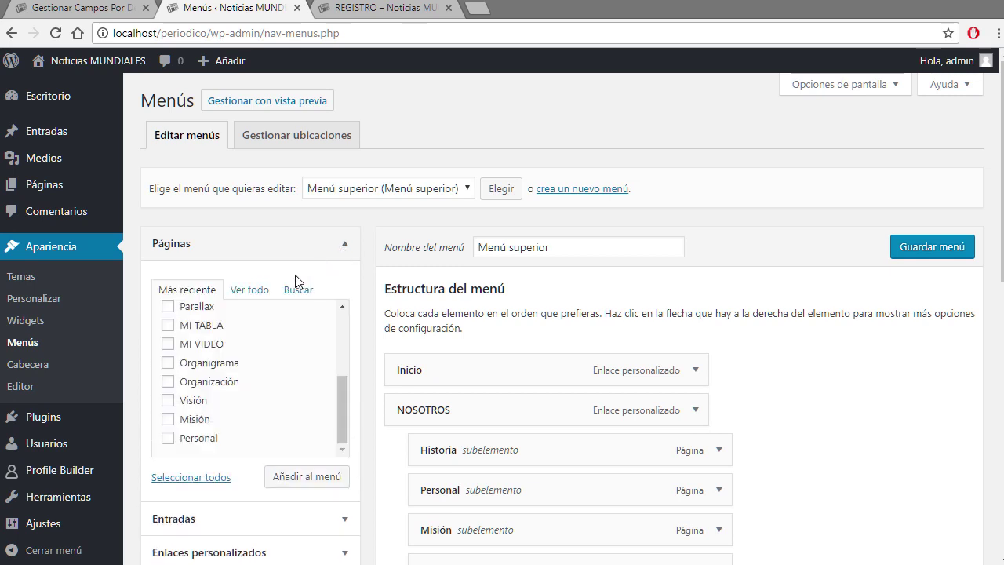
left_click(243, 291)
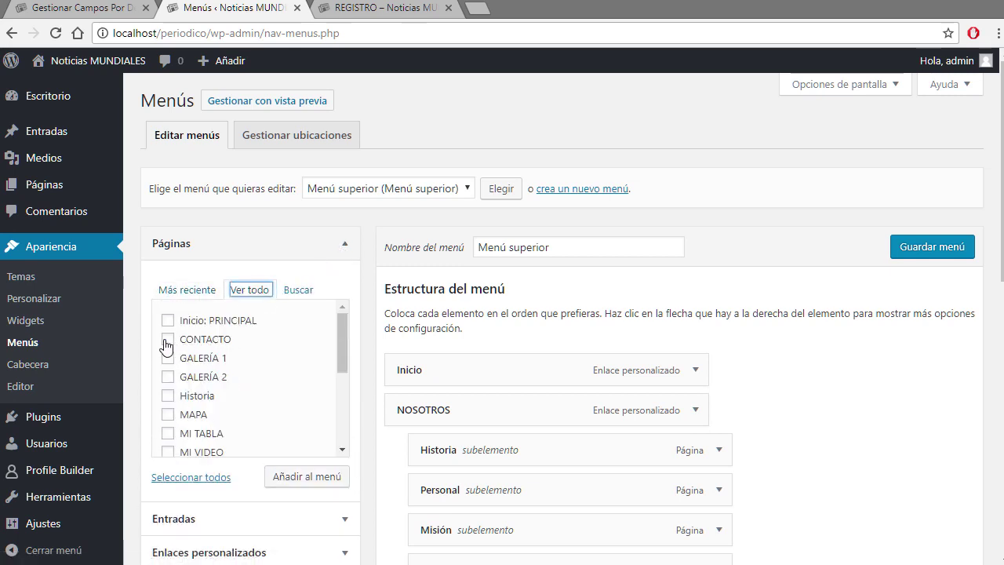
scroll(298, 370, "down", 5)
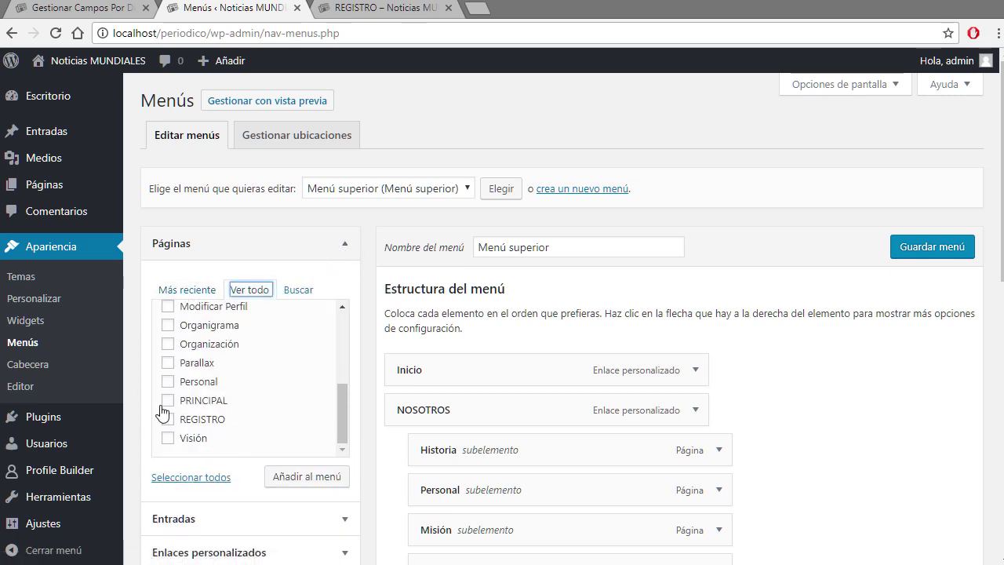
left_click(168, 420)
left_click(167, 308)
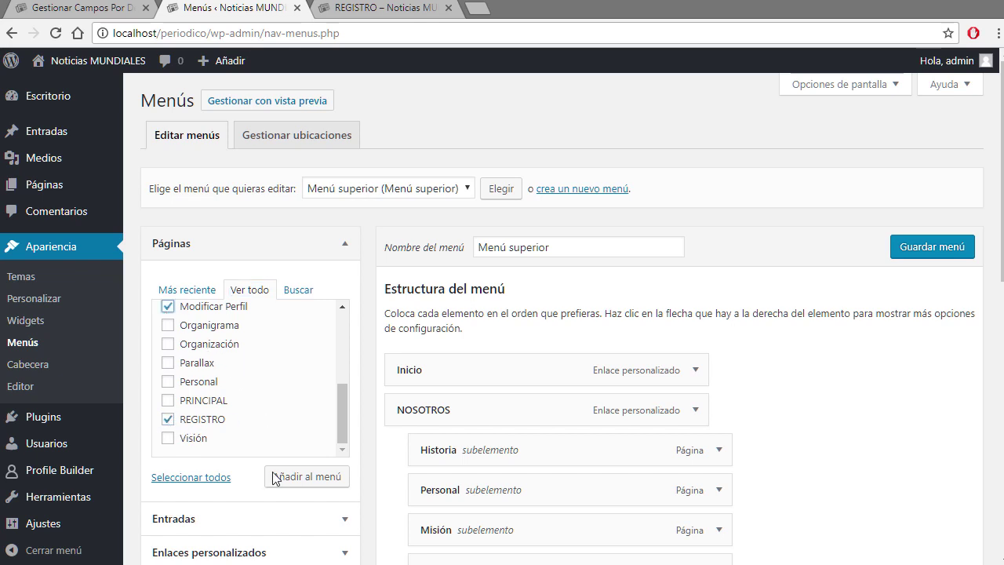
left_click(304, 480)
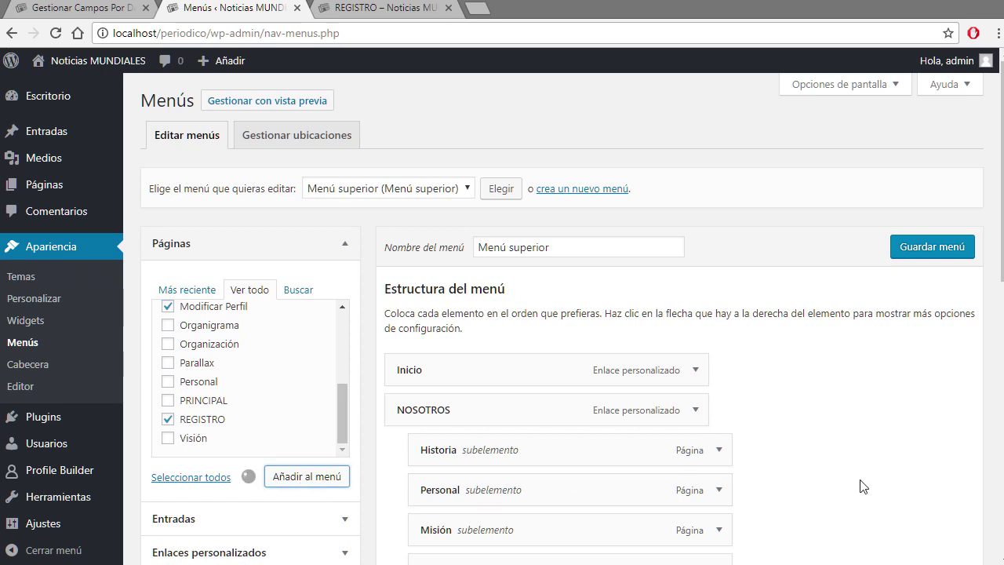
Change the navigation label of the REGISTRO menu item to Registro
scroll(951, 486, "down", 10)
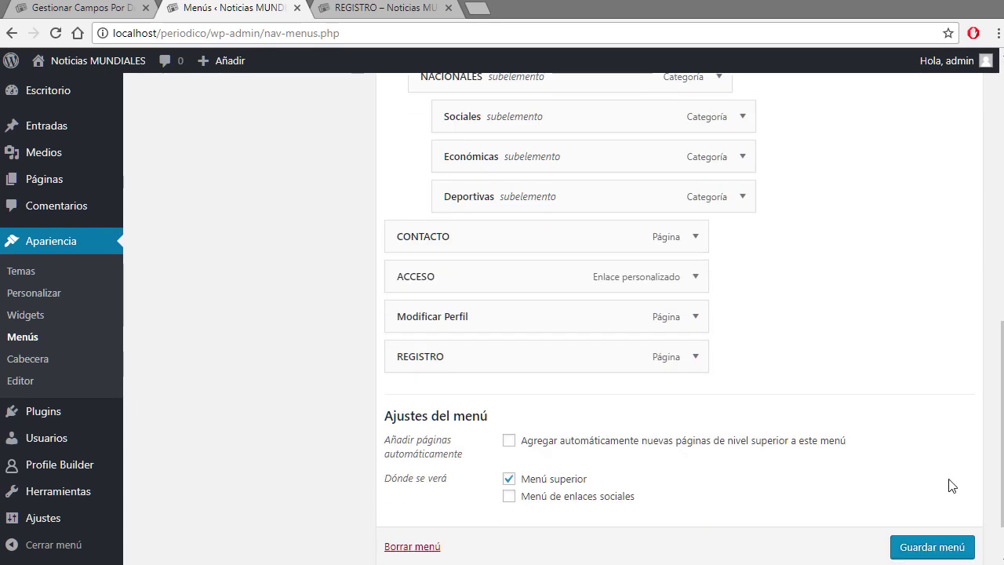
left_click(695, 356)
left_click_drag(453, 409, 410, 414)
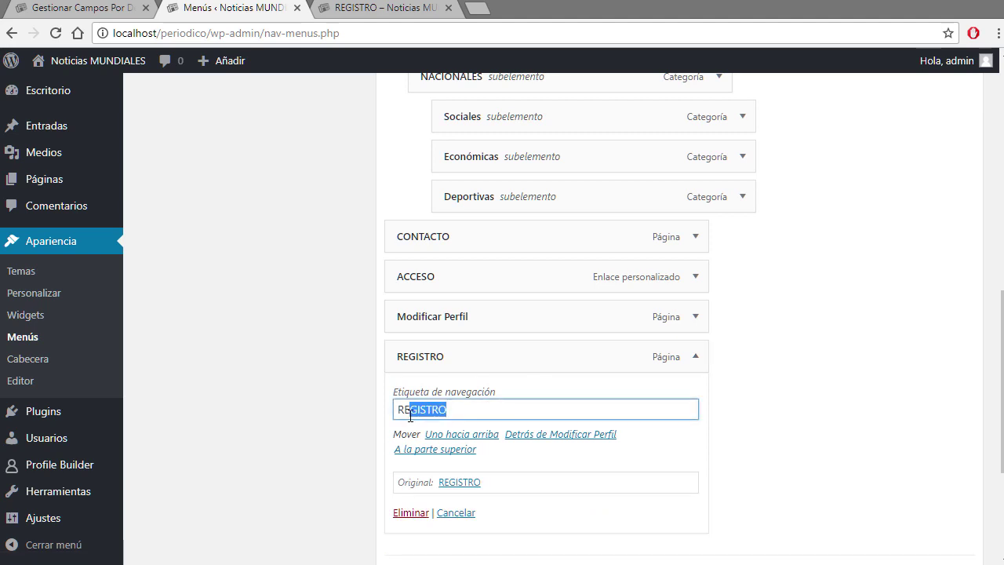
type("egistro")
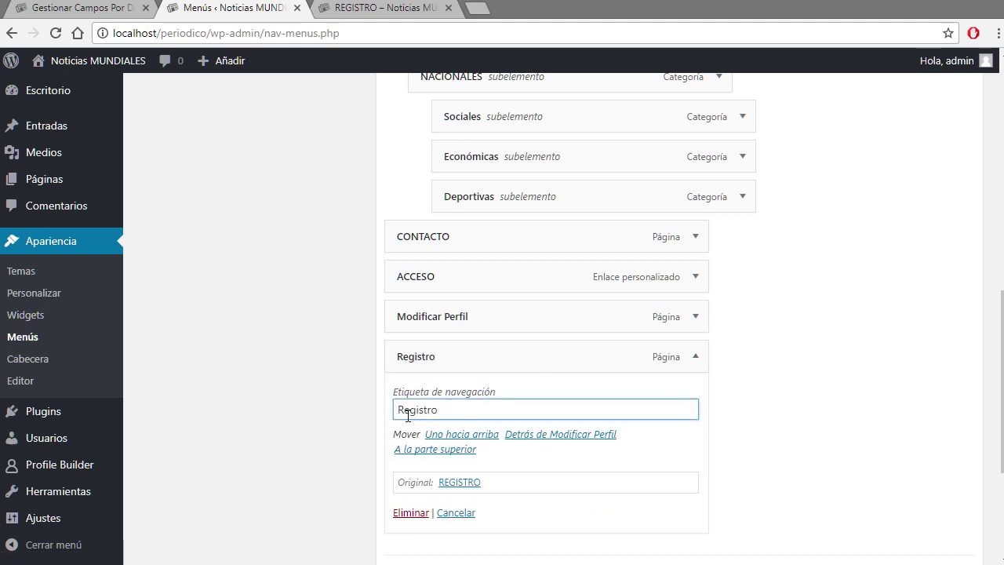
Nest Registro and Modificar Perfil as subitems under ACCESO, with Registro first, and save Menú superior
left_click(695, 357)
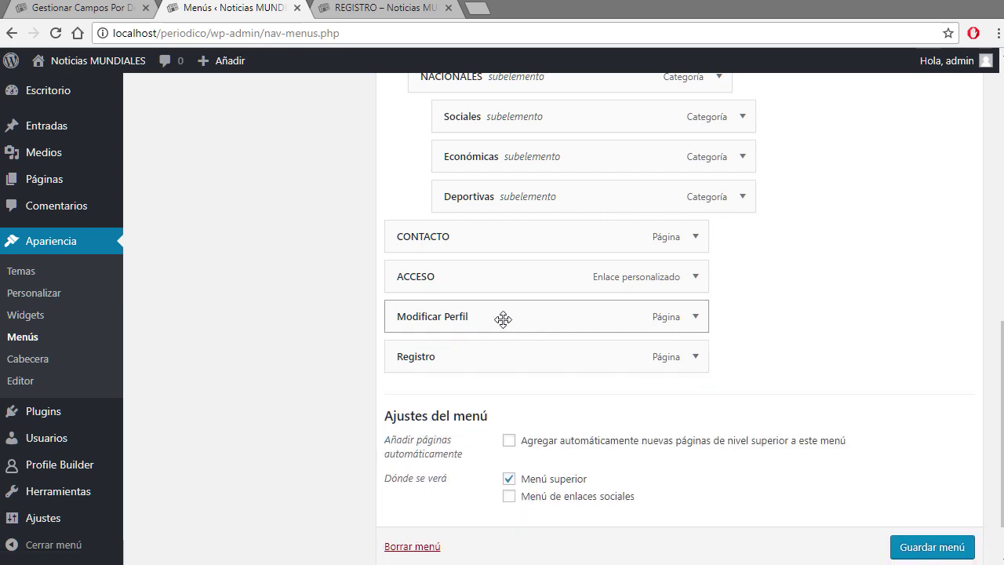
left_click_drag(506, 345, 532, 353)
left_click(910, 548)
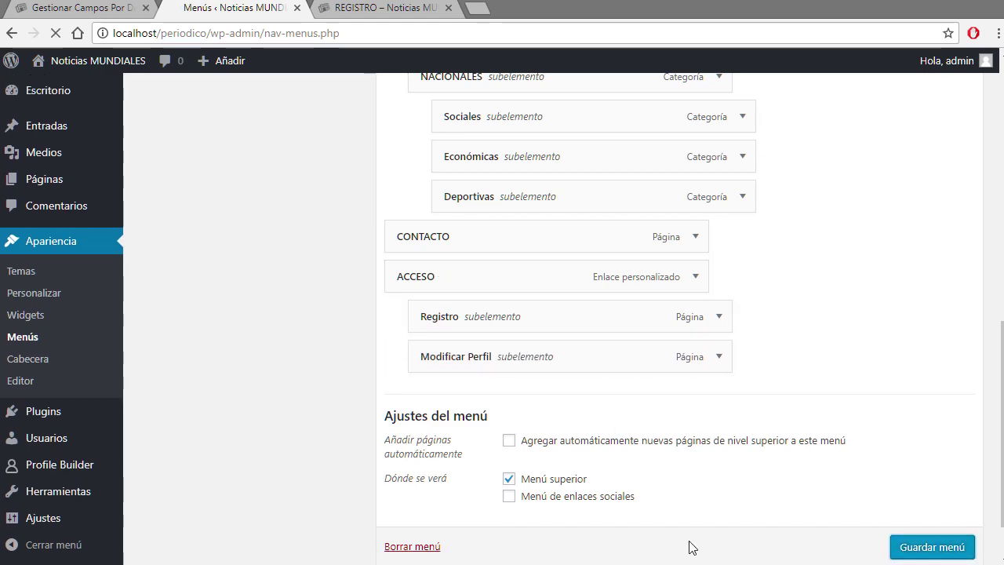
In the private browser window, go to Inicio and check the Registro and Modificar Perfil pages under ACCESO as a logged-out visitor
key("alt+Tab")
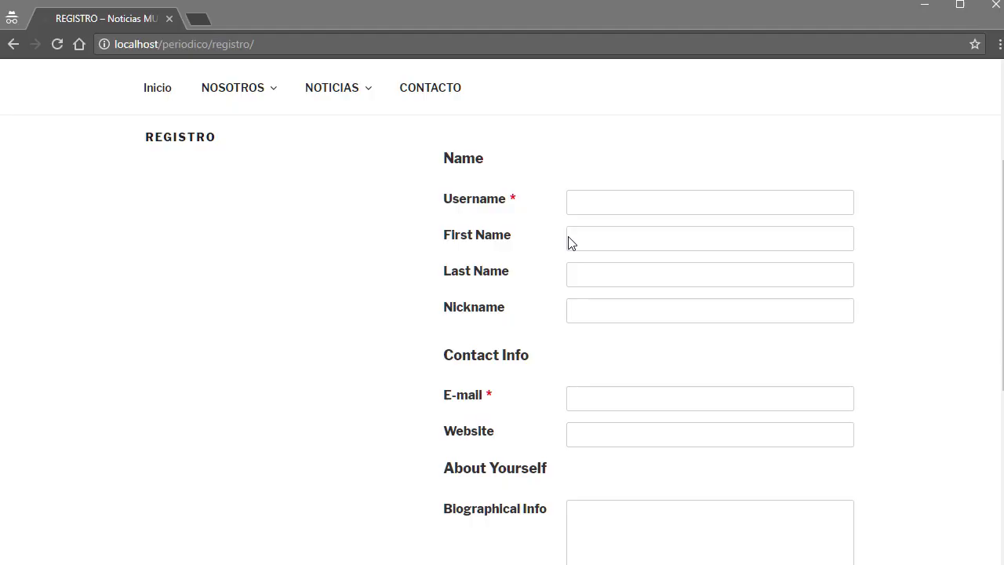
scroll(249, 162, "up", 2)
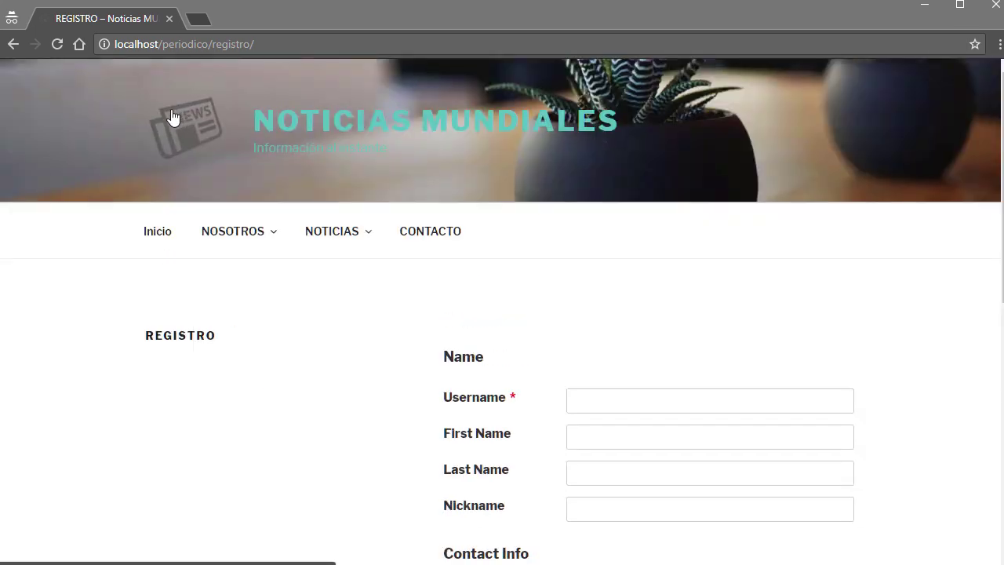
left_click(149, 233)
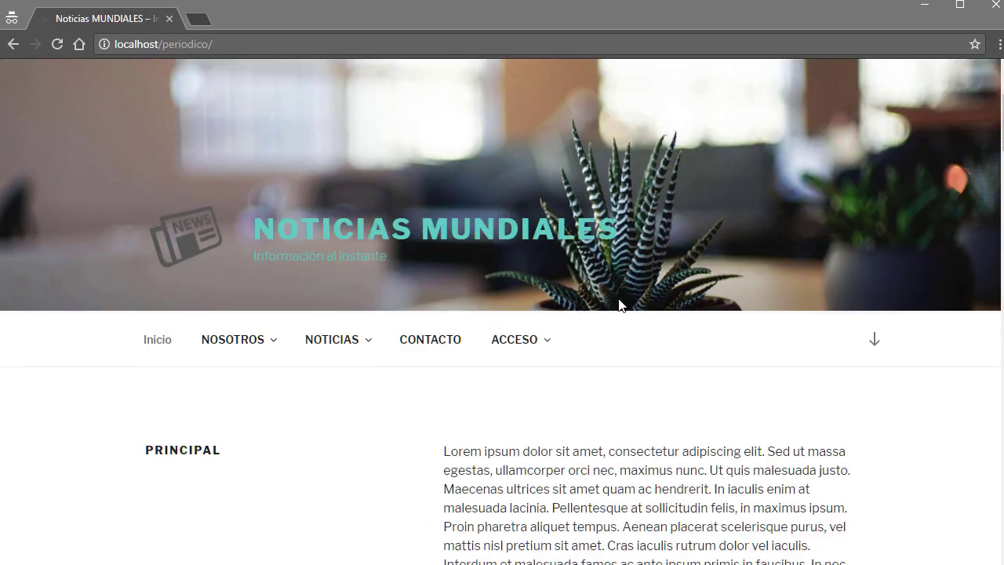
scroll(619, 304, "down", 1)
mouse_move(518, 290)
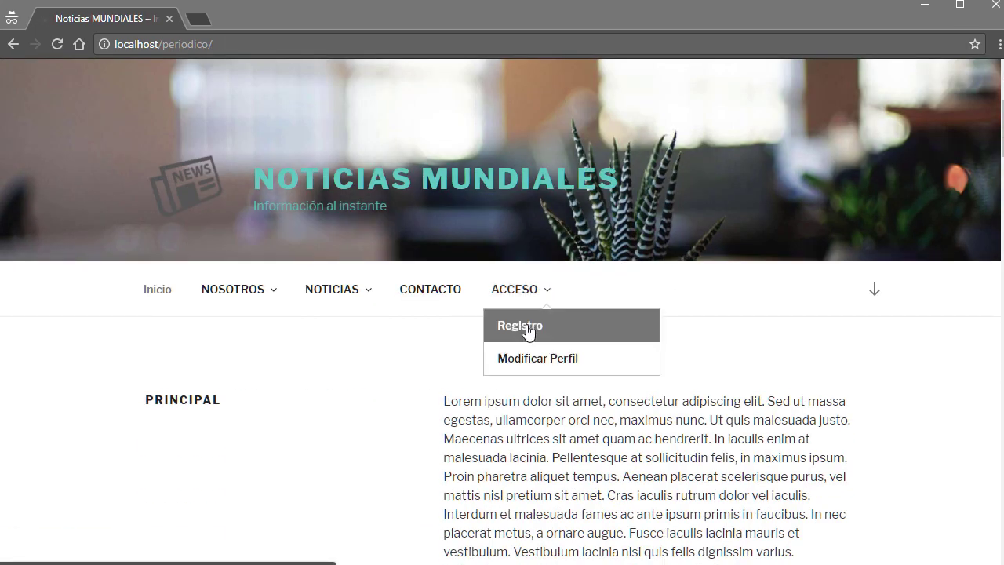
left_click(528, 329)
scroll(672, 325, "down", 7)
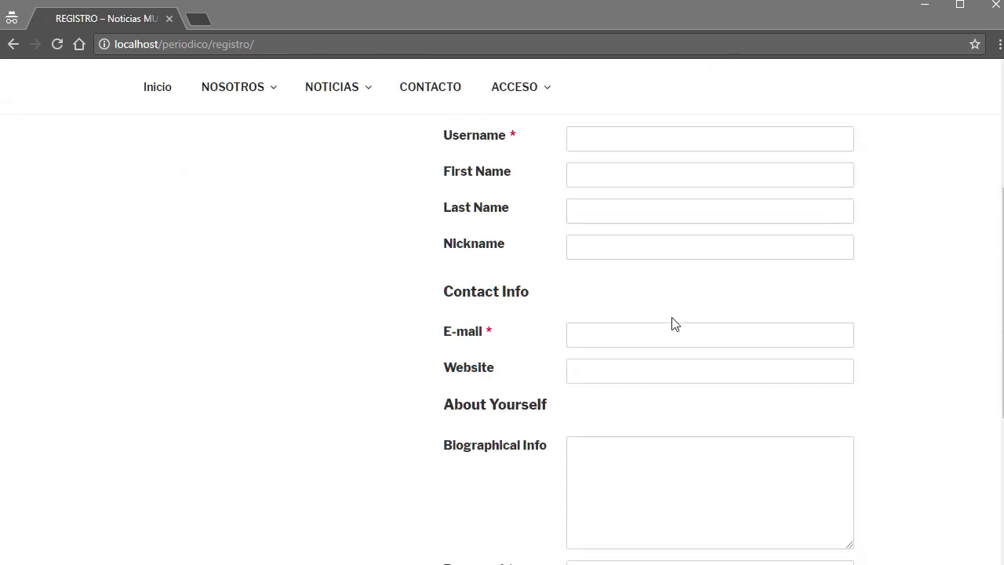
scroll(673, 324, "up", 7)
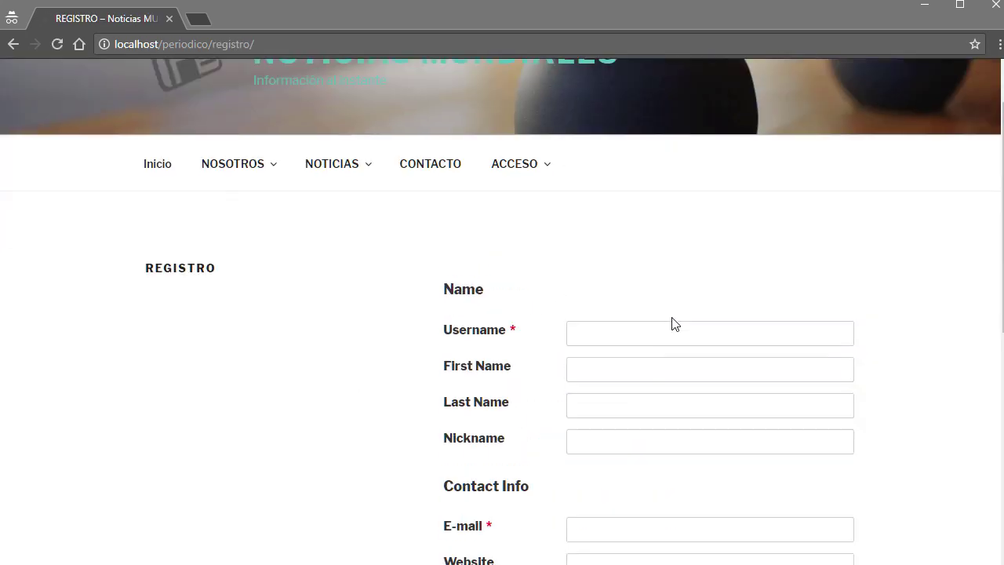
mouse_move(540, 174)
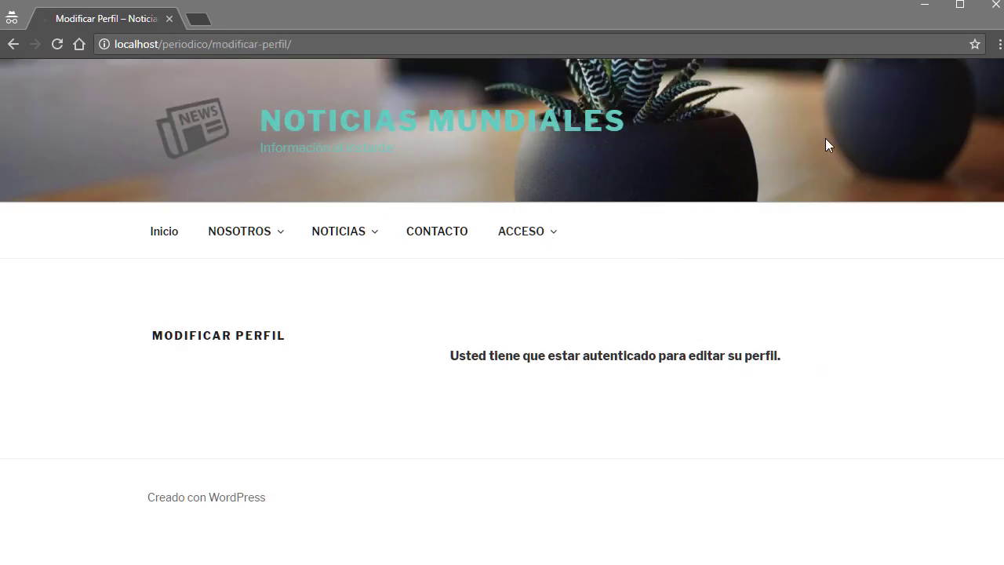
left_click(924, 5)
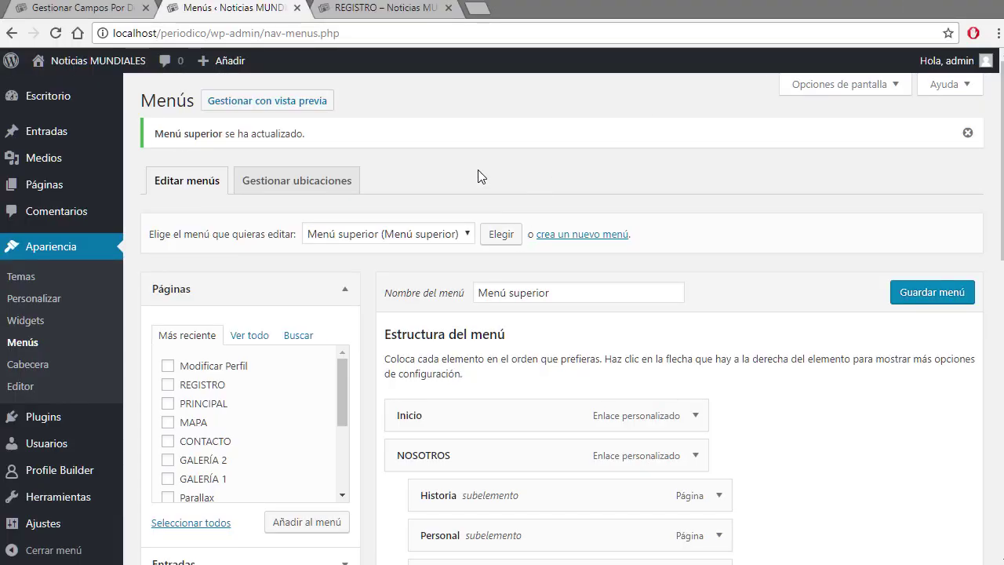
Reload the REGISTRO page in the admin session, open Modificar Perfil from ACCESO and look through its form
left_click(411, 11)
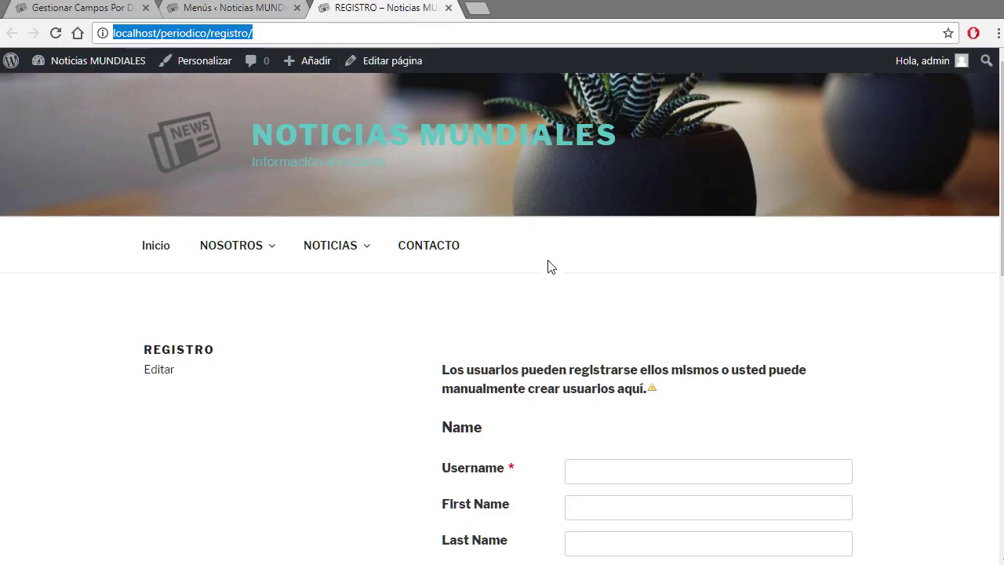
left_click(55, 36)
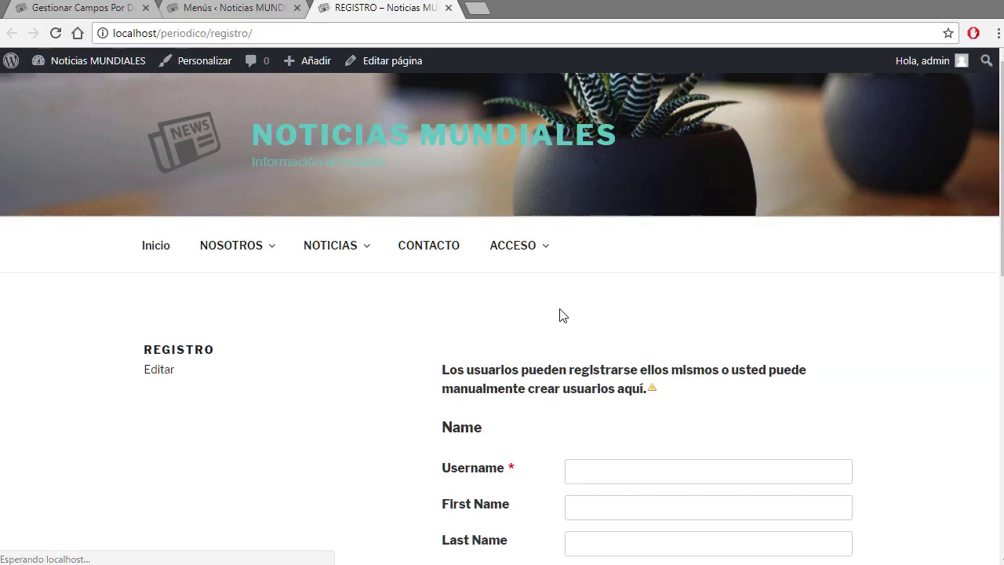
mouse_move(536, 249)
left_click(549, 312)
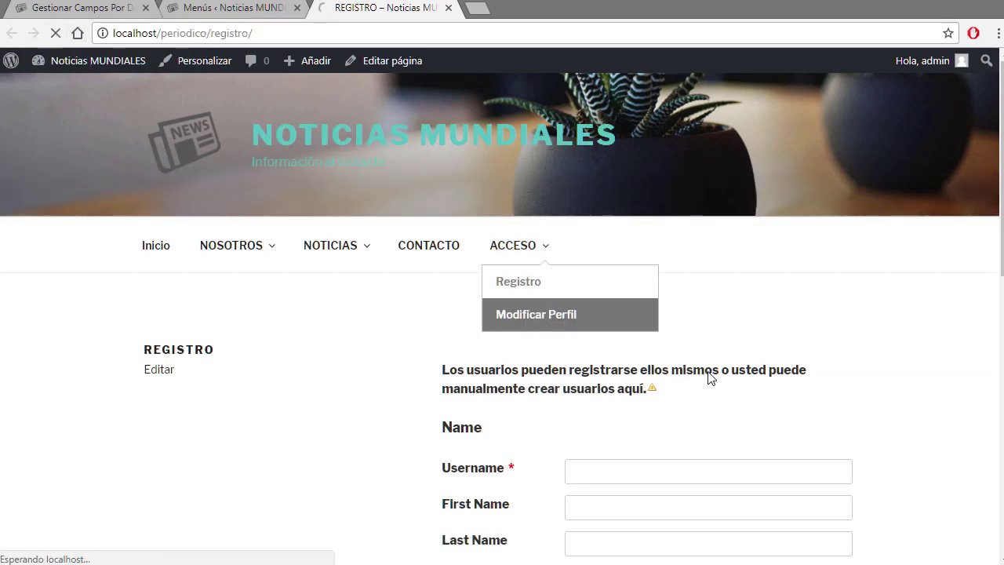
scroll(792, 396, "down", 5)
scroll(790, 389, "down", 2)
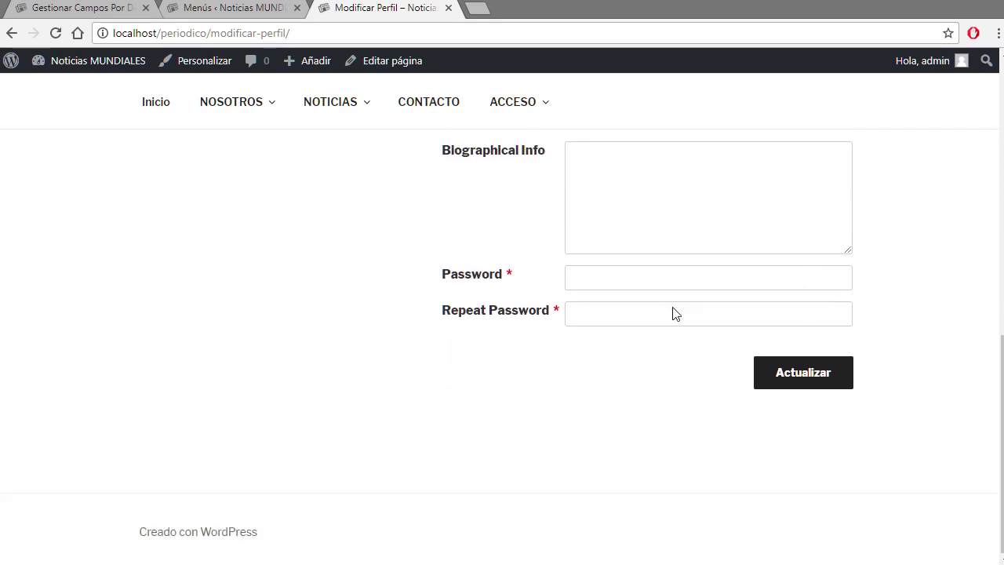
left_click(268, 10)
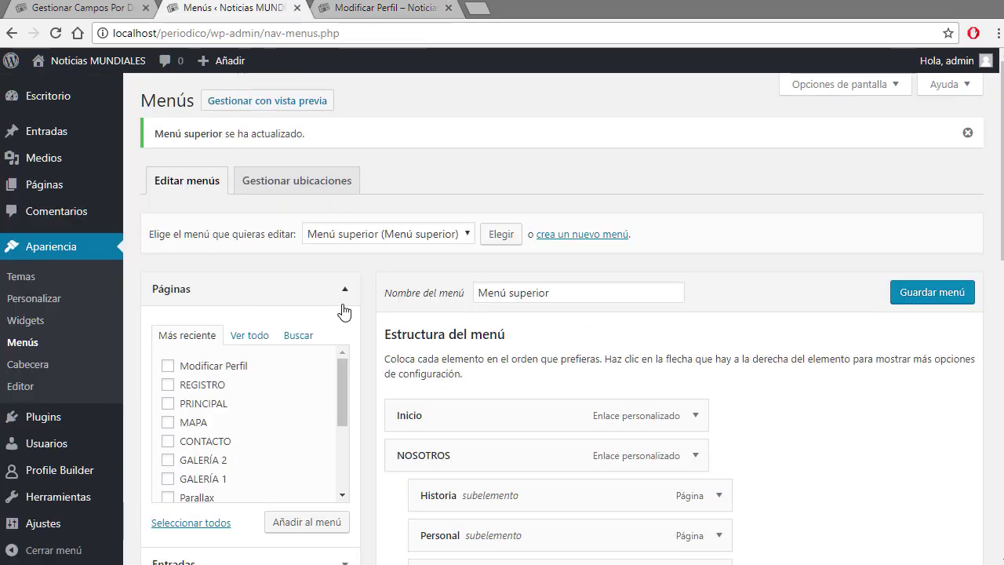
key("ctrl+shift+Tab")
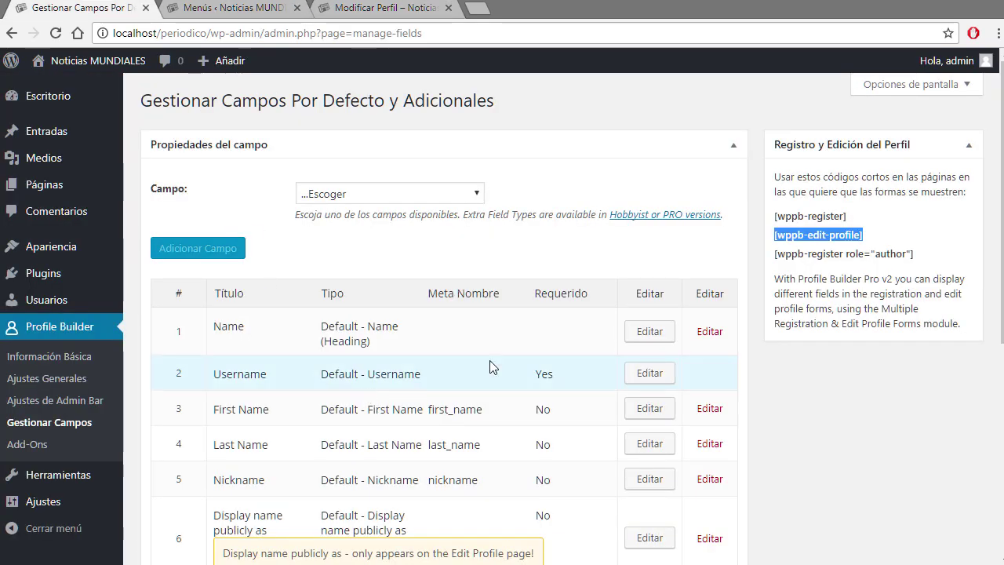
left_click(374, 9)
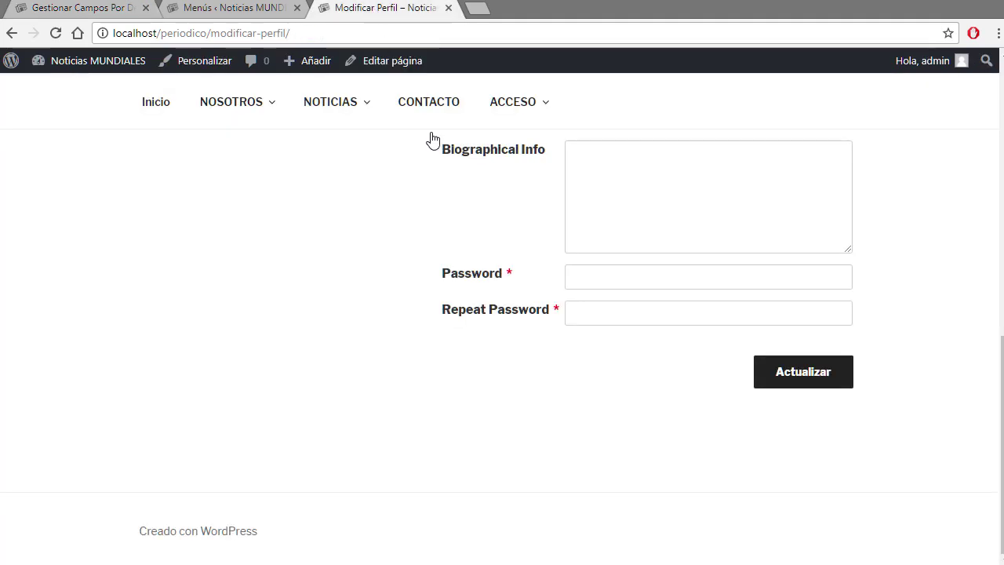
scroll(671, 242, "up", 10)
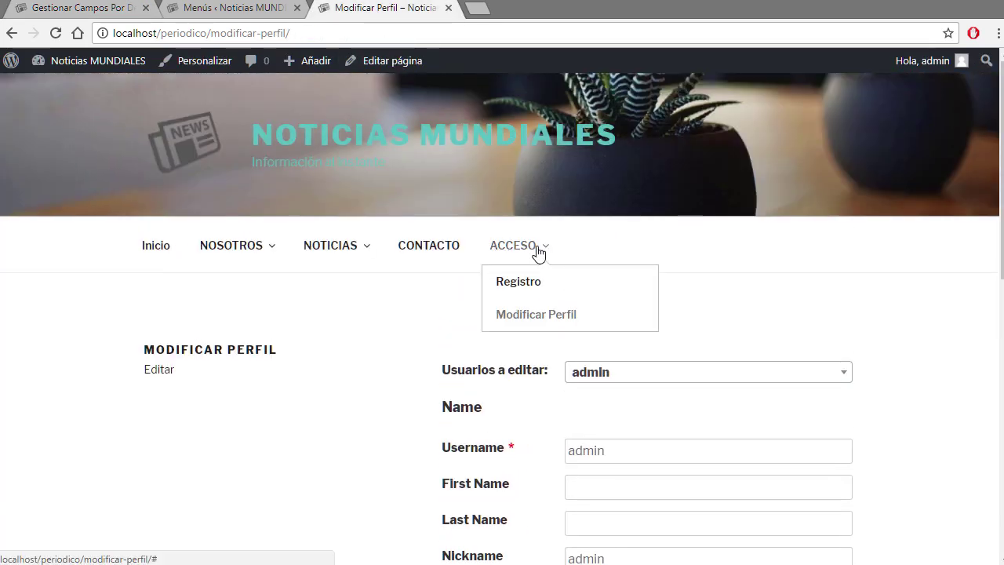
left_click(236, 8)
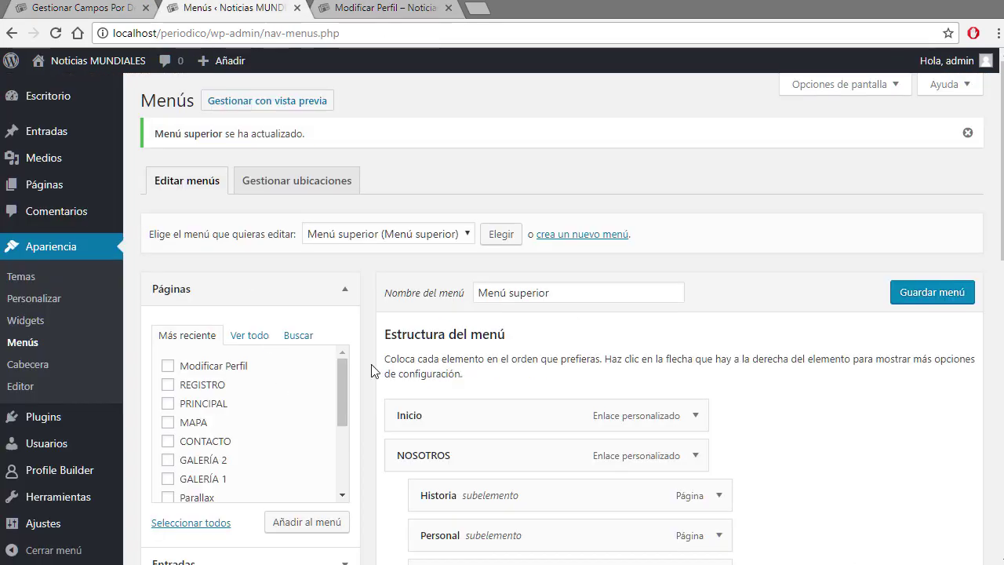
scroll(377, 369, "down", 2)
Remove modificar-perfil/ from the address of the open Modificar Perfil page, leaving localhost/periodico/
left_click(382, 8)
left_click(218, 33)
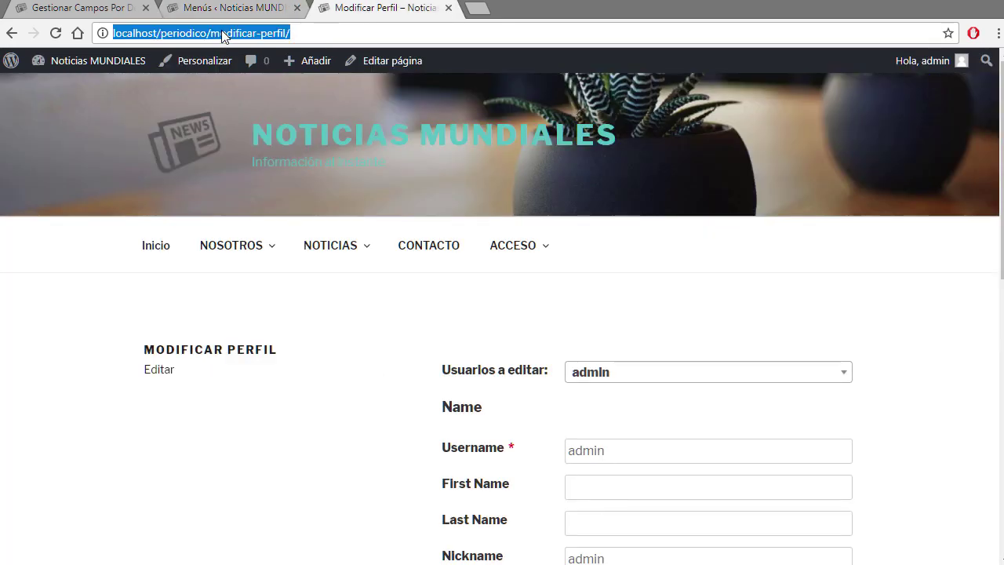
left_click(218, 33)
left_click_drag(211, 33, 403, 33)
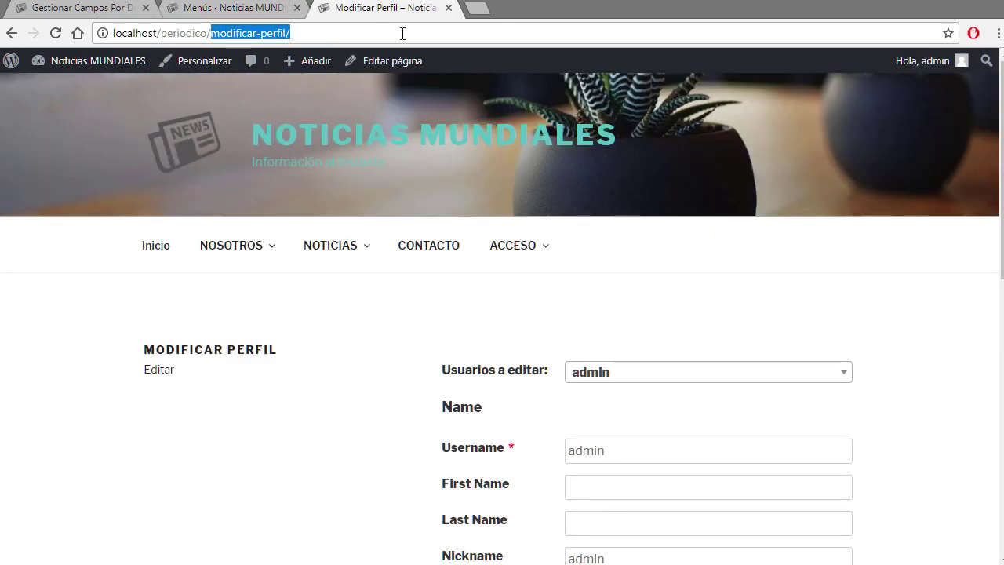
type("LO")
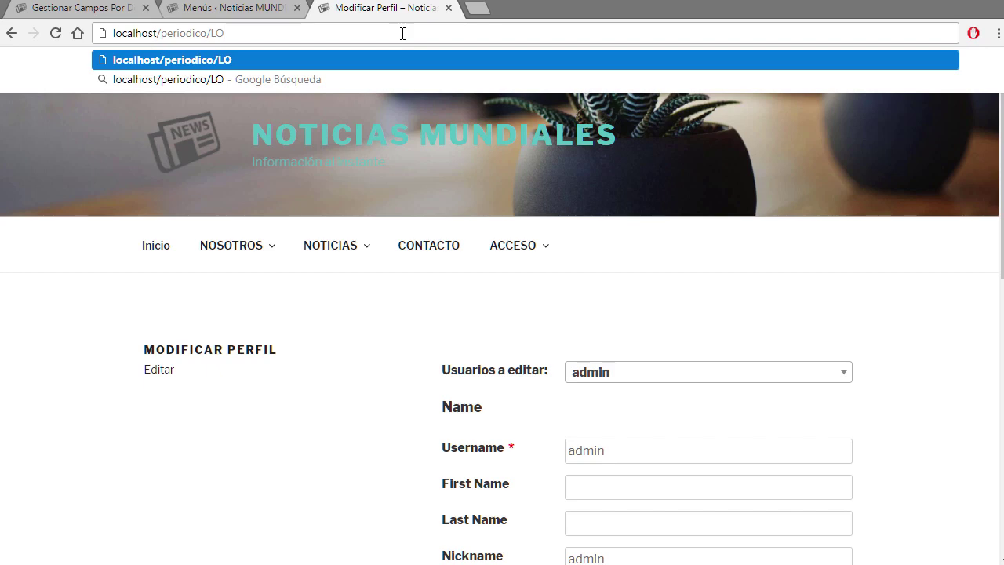
key("BackSpace")
key("BackSpace")
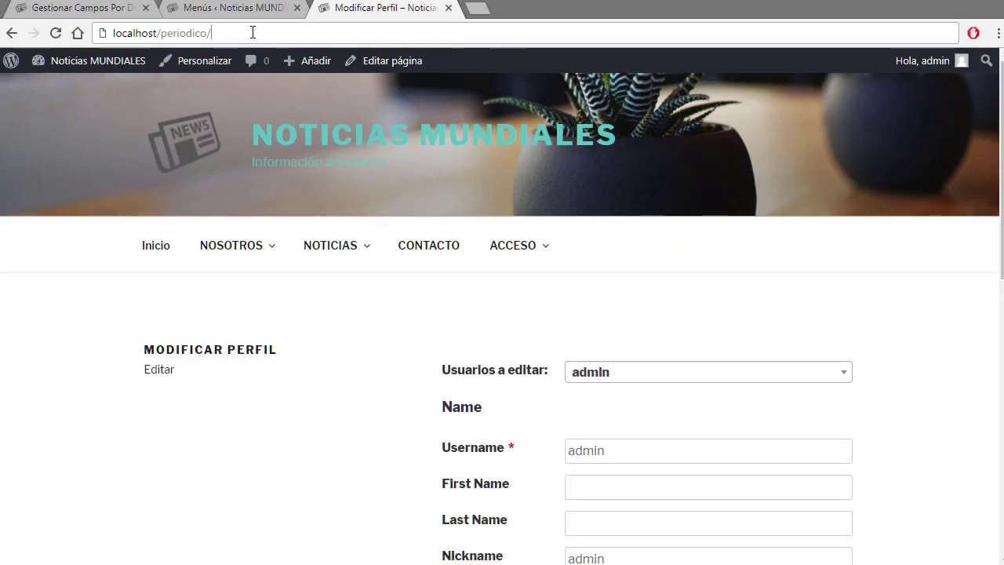
type("lo")
key("BackSpace")
key("BackSpace")
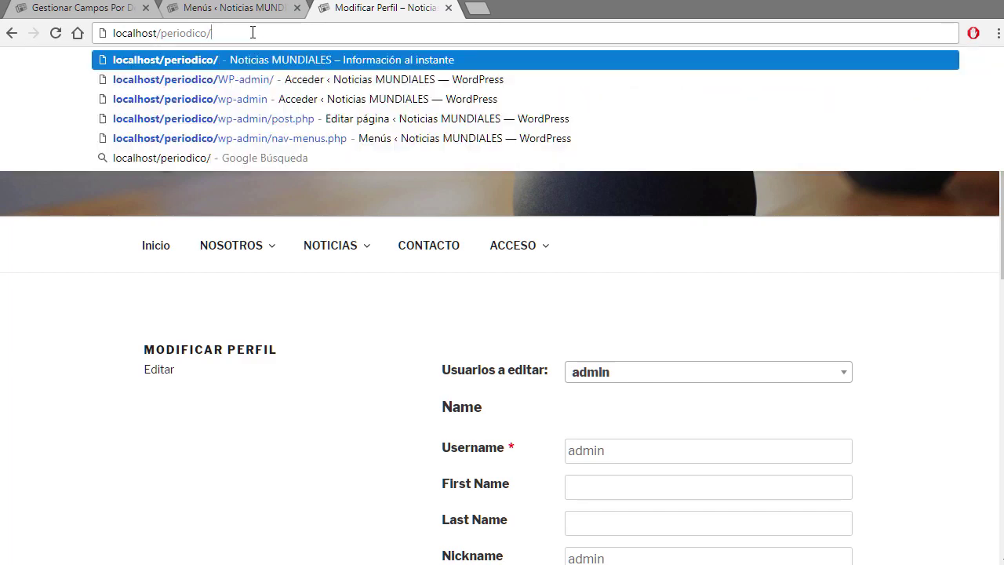
Complete the address as localhost/periodico/wp-login.php and copy the whole URL
type("wp-admin")
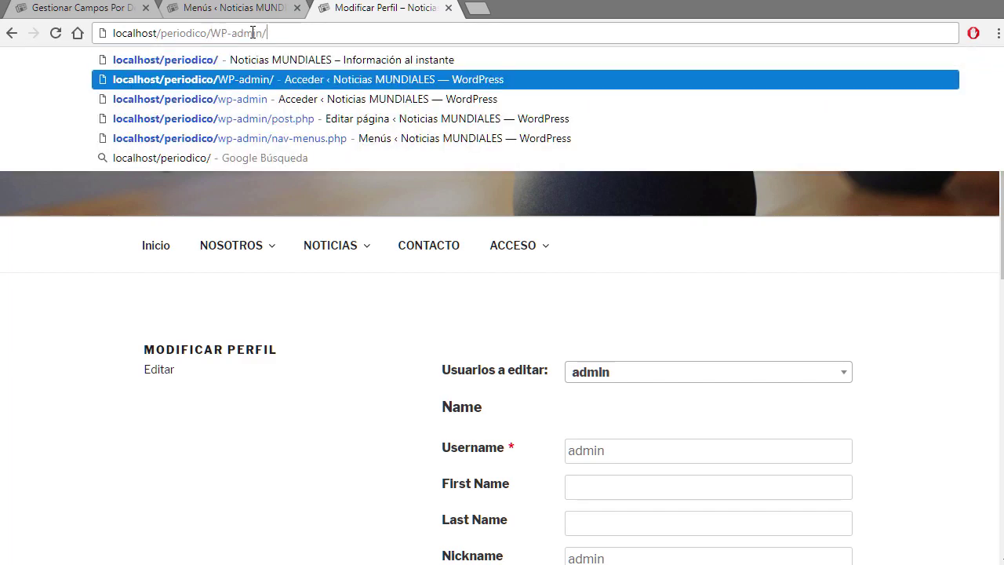
key("BackSpace")
key("BackSpace")
key("BackSpace")
key("BackSpace")
key("BackSpace")
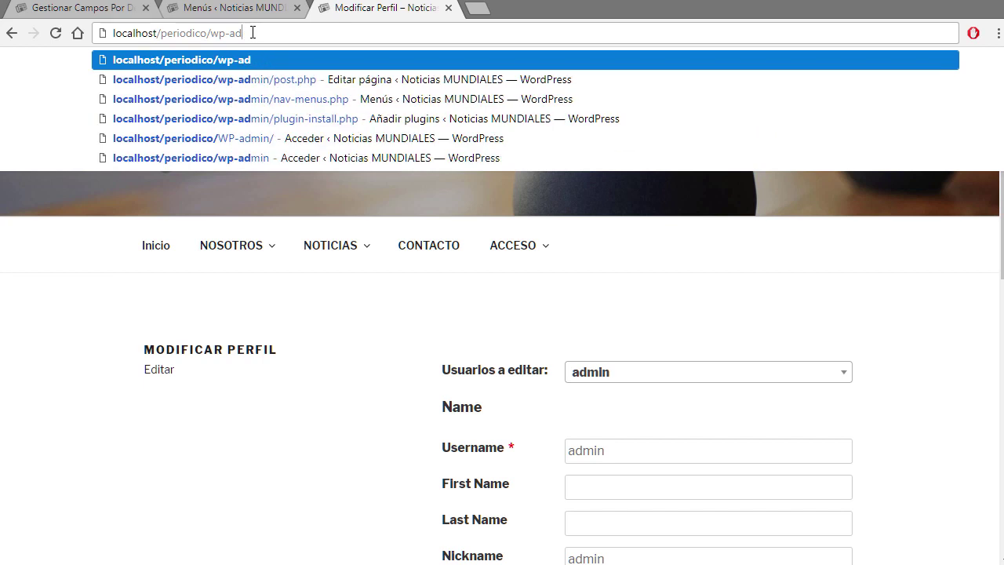
type("login")
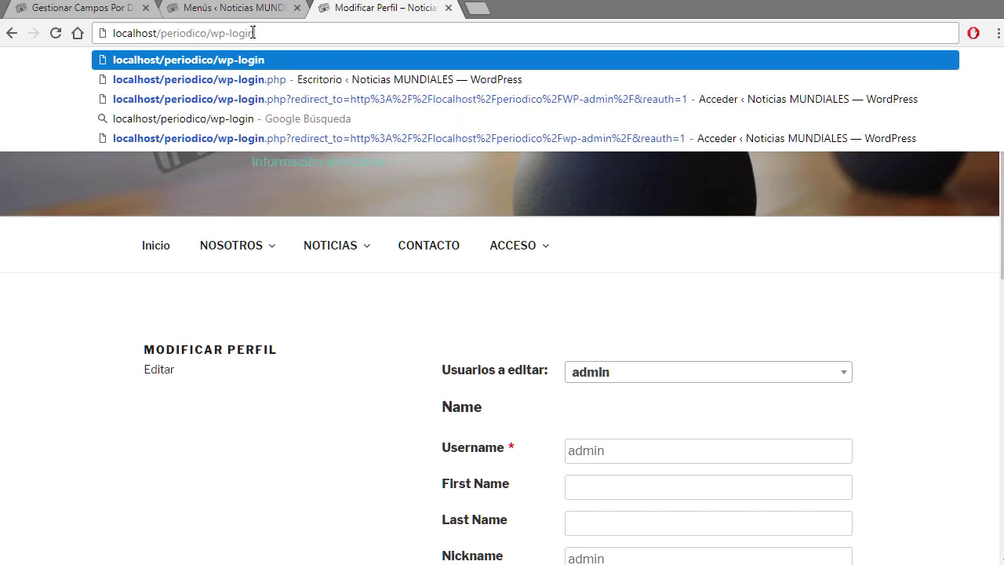
key("Down")
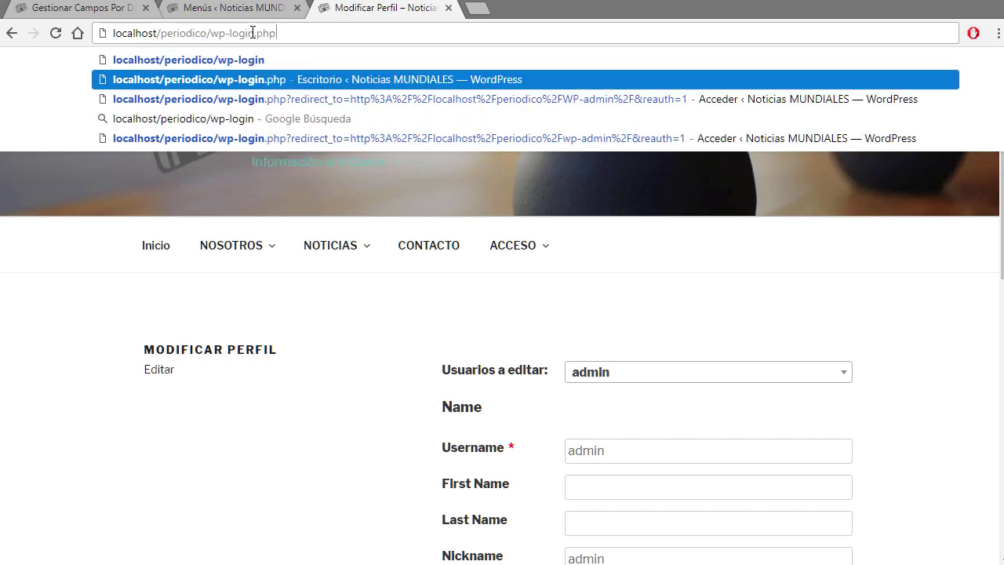
key("ctrl+a")
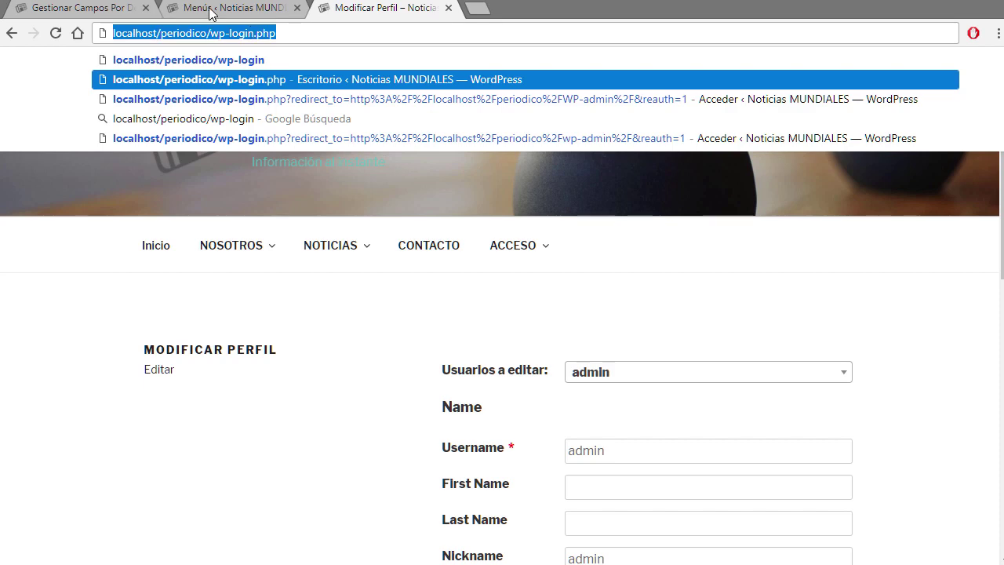
left_click(243, 9)
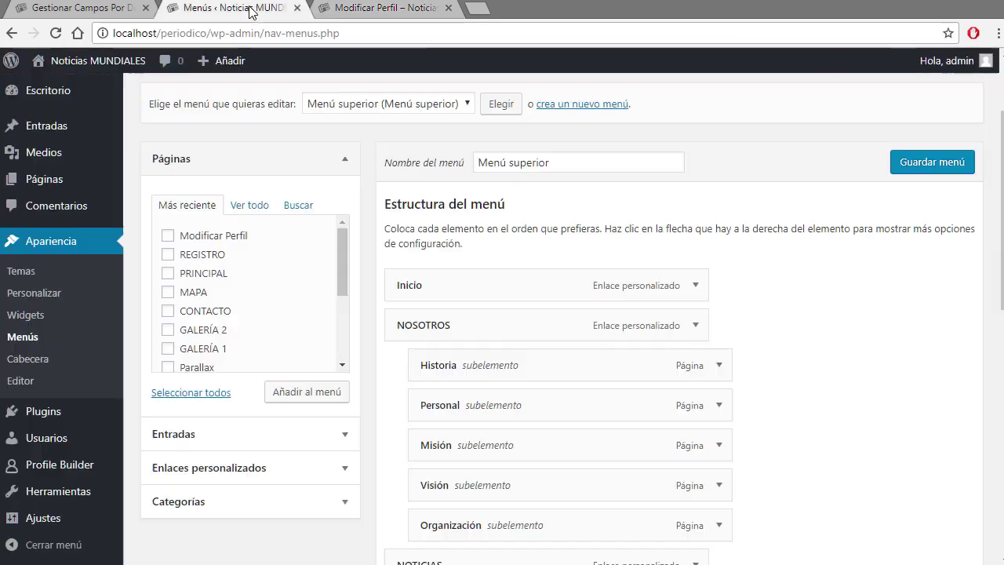
left_click(317, 471)
scroll(240, 340, "down", 2)
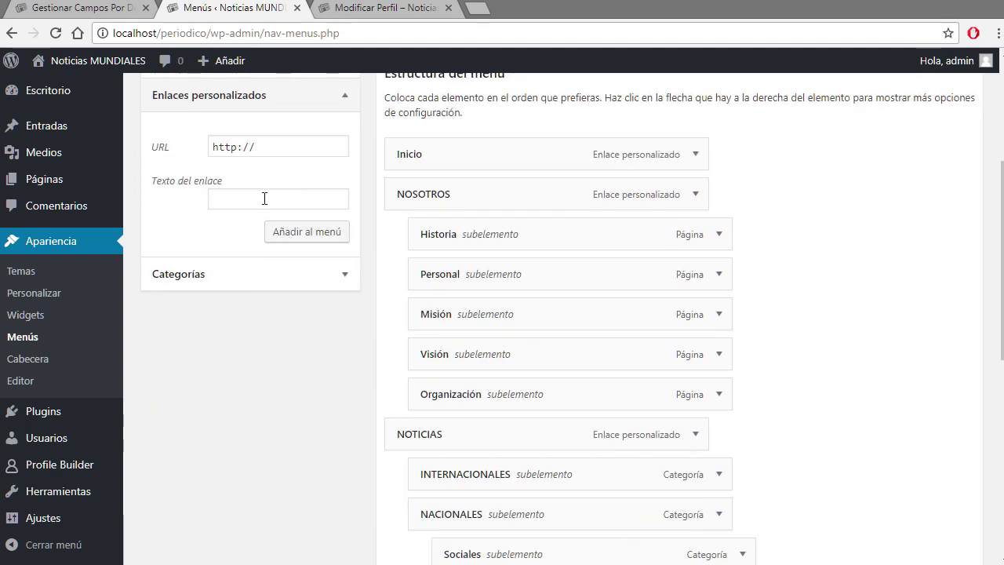
left_click(263, 200)
left_click(247, 147)
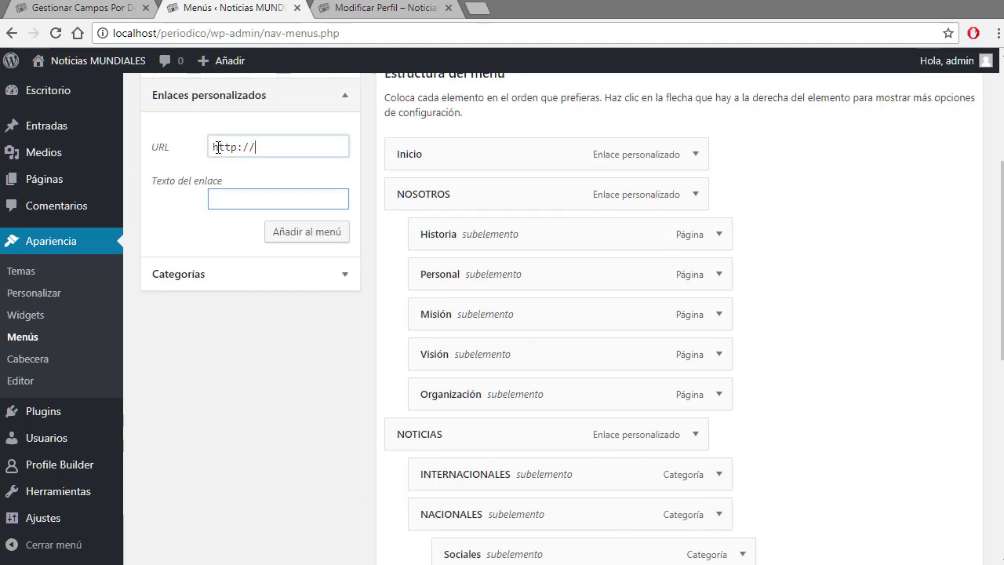
key("ctrl+a")
key("ctrl+v")
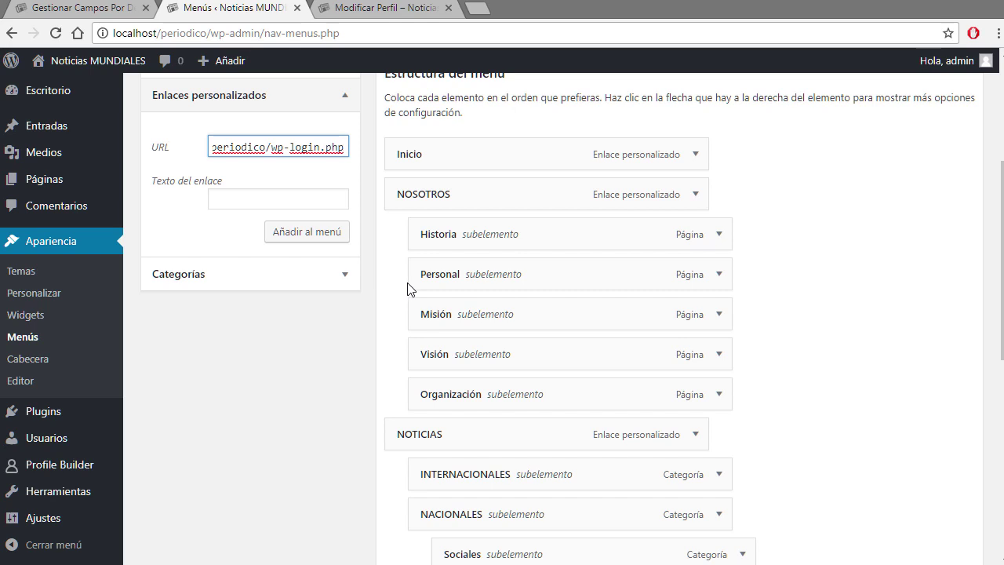
Set the custom link's text to Ingresar, check its wp-login.php address and add it to Menú superior
left_click(301, 200)
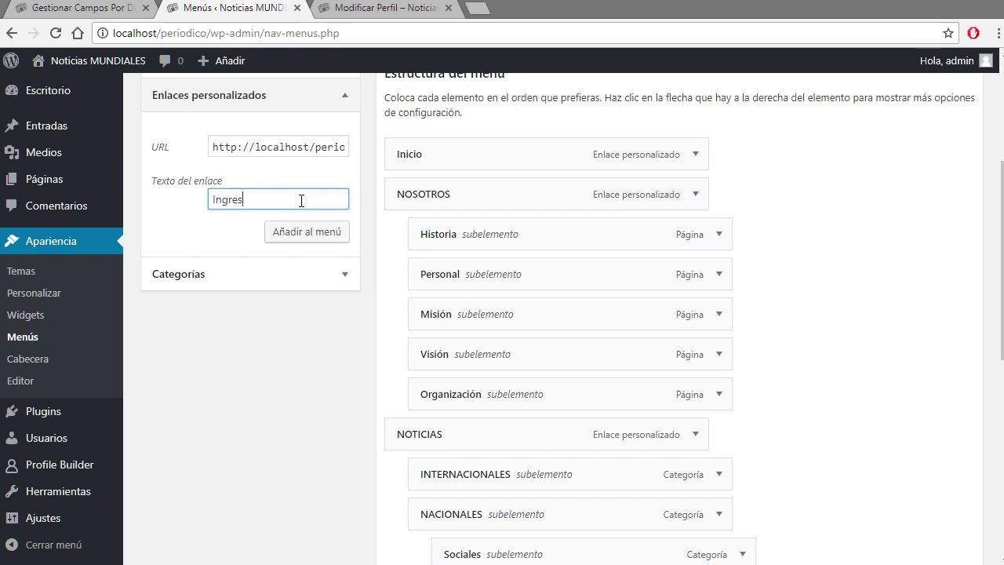
left_click(325, 149)
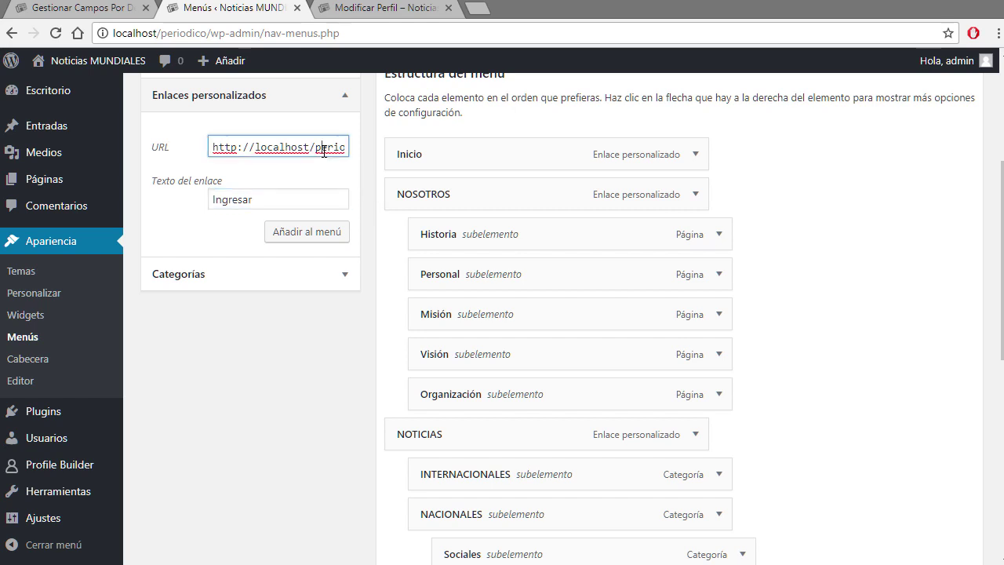
key("End")
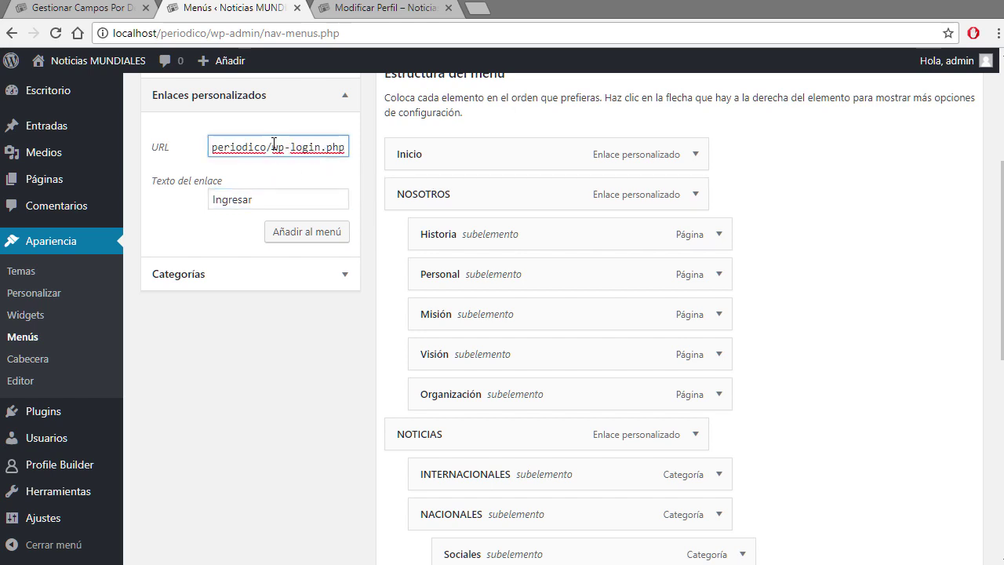
left_click_drag(265, 144, 212, 147)
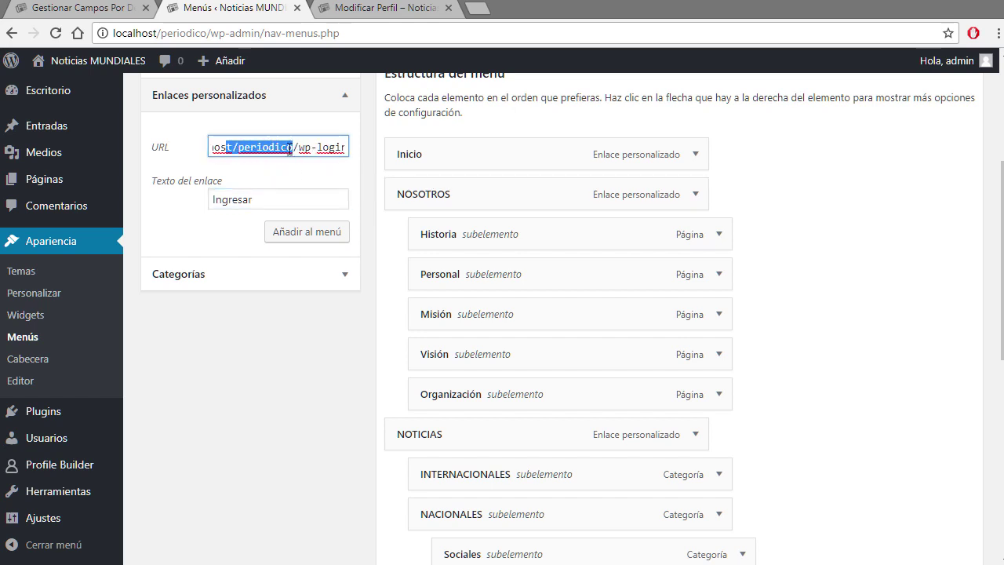
left_click_drag(294, 145, 369, 153)
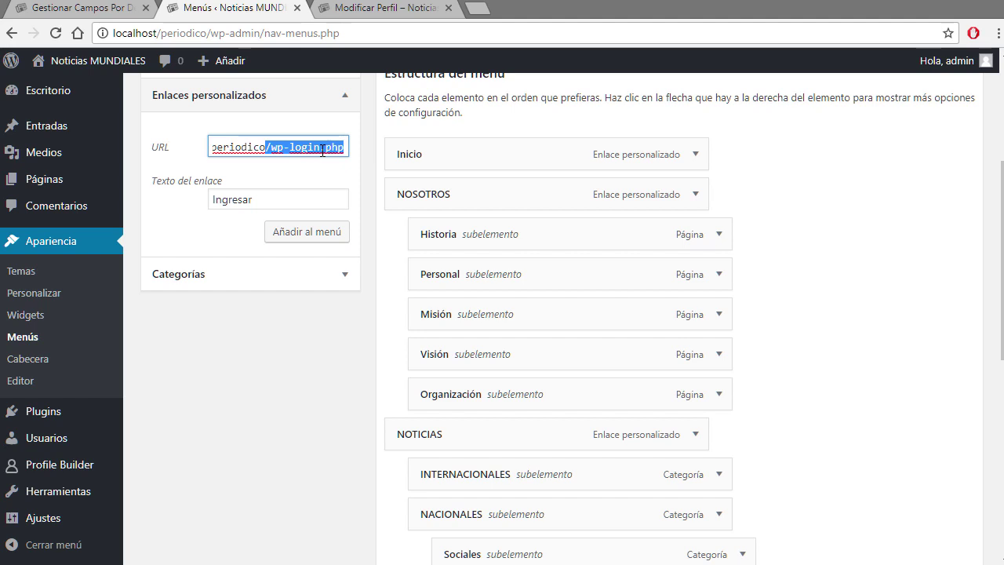
left_click(302, 233)
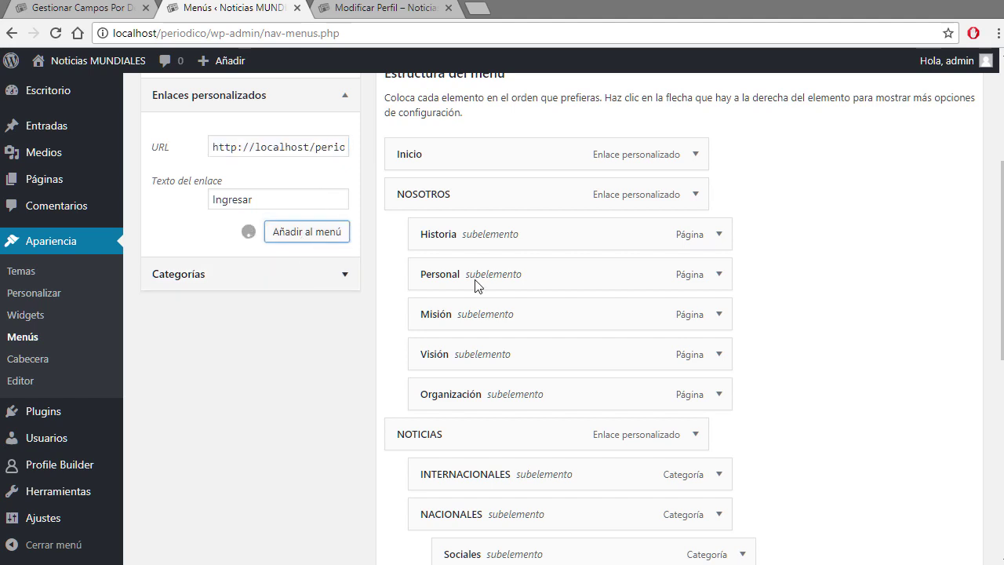
Nest Ingresar as the first sub-item of ACCESO, above Registro, and save the menu
scroll(924, 432, "down", 5)
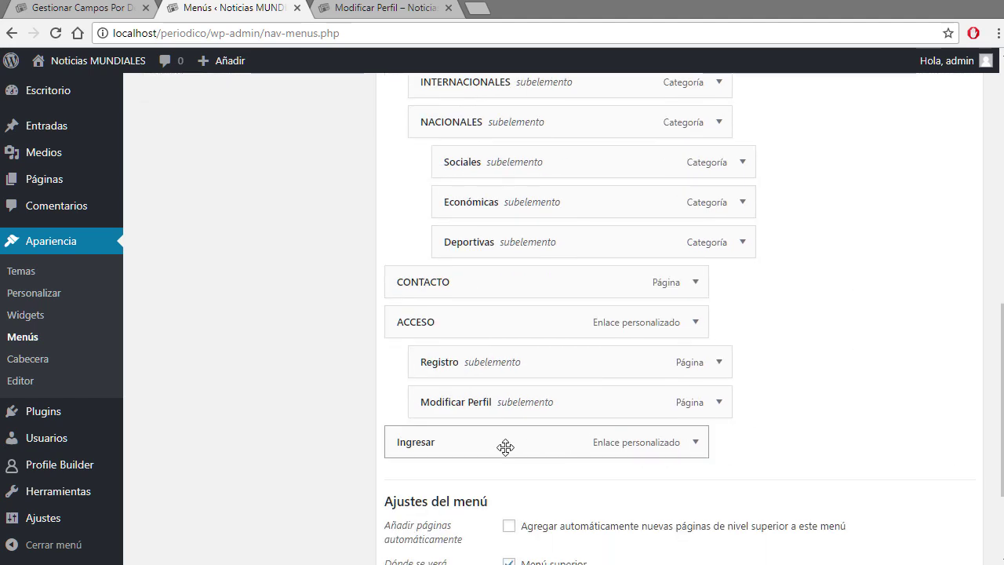
left_click_drag(552, 406, 538, 358)
scroll(867, 393, "down", 2)
left_click(919, 488)
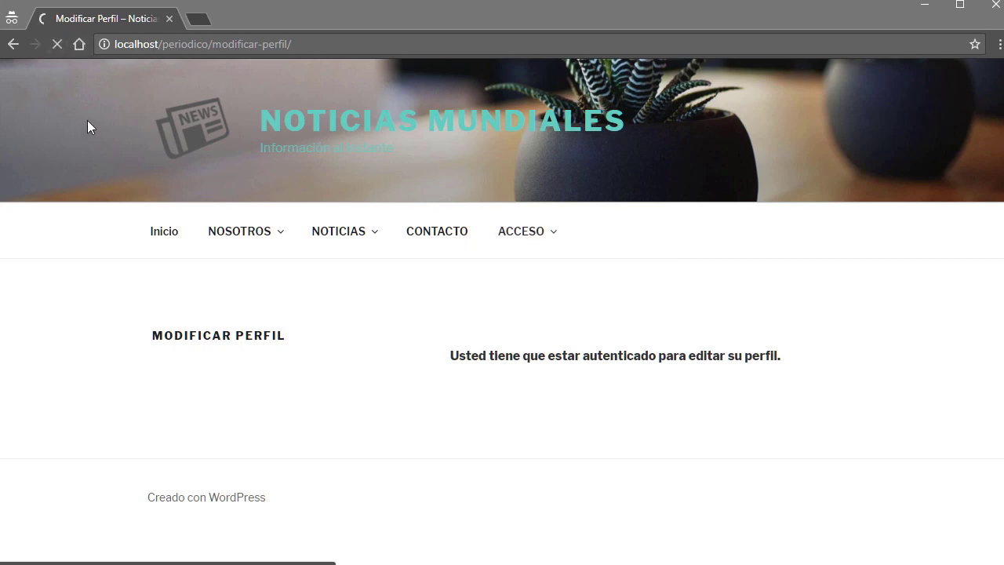
In the private browser window, test the Ingresar link under ACCESO, go back to Modificar Perfil and return to the admin session
mouse_move(547, 240)
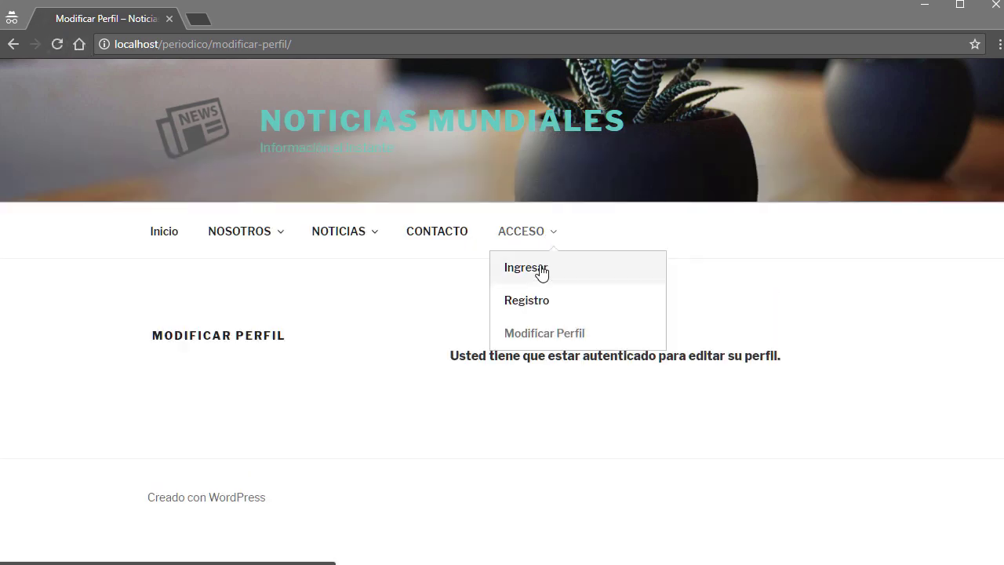
left_click(540, 266)
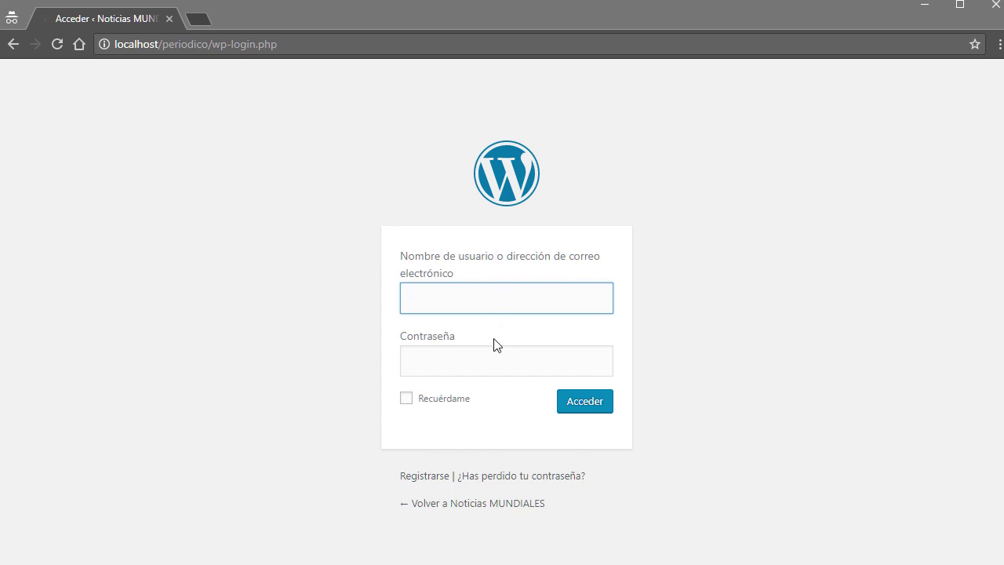
left_click(14, 46)
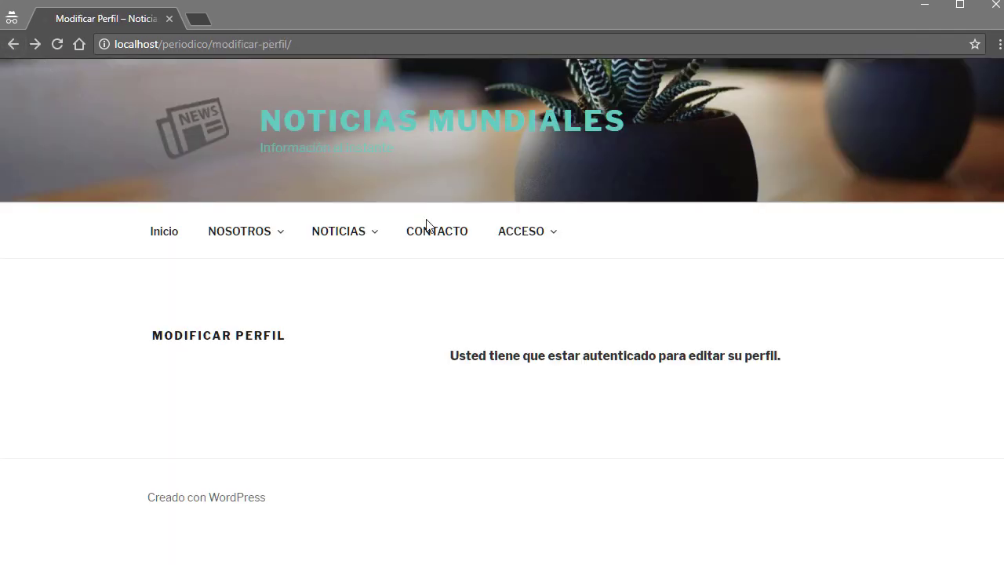
mouse_move(540, 231)
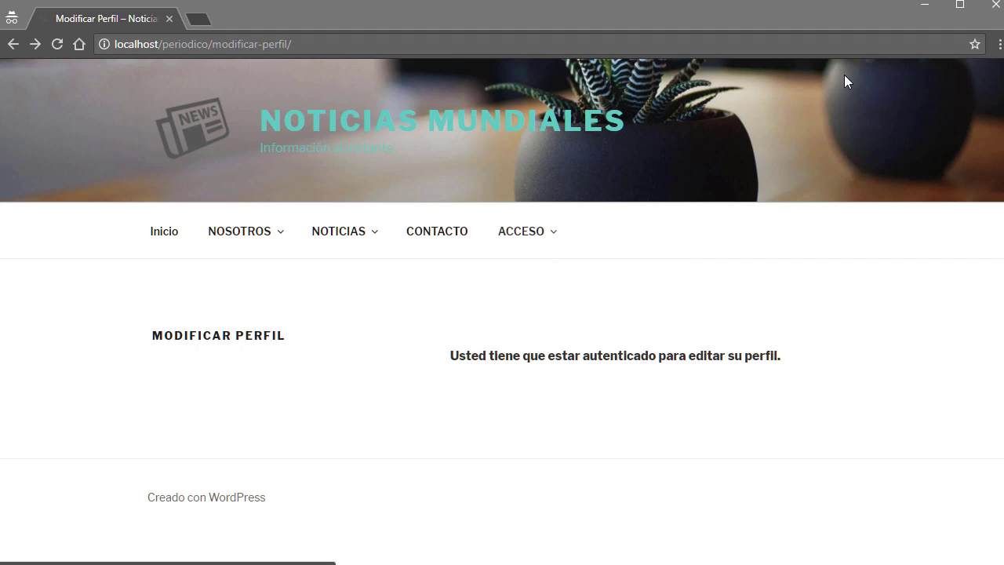
left_click(918, 7)
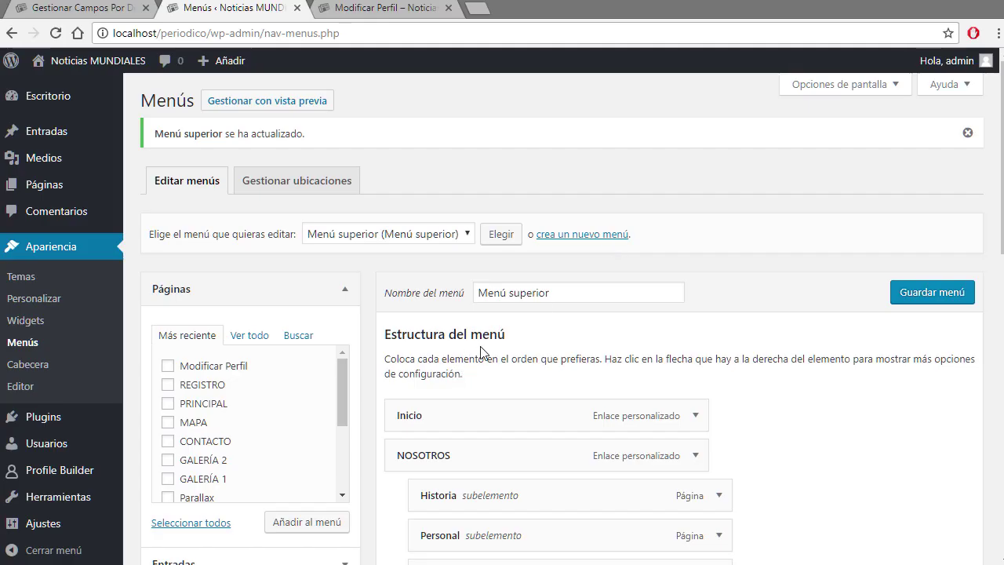
Review the Modificar Perfil form, set the Name heading field's title to Nombre in Profile Builder's Gestionar Campos and save it
left_click(370, 9)
scroll(620, 392, "down", 5)
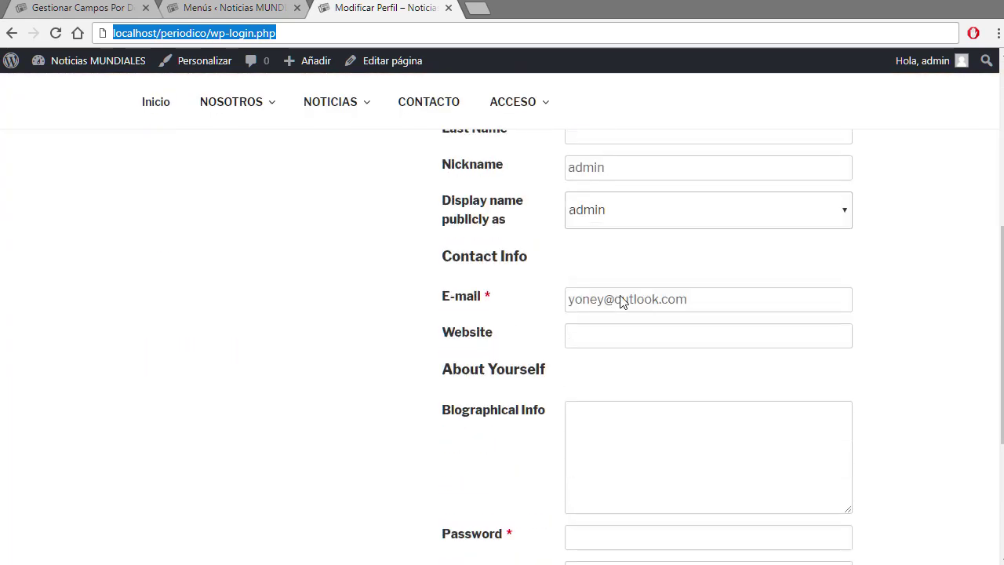
scroll(495, 255, "up", 2)
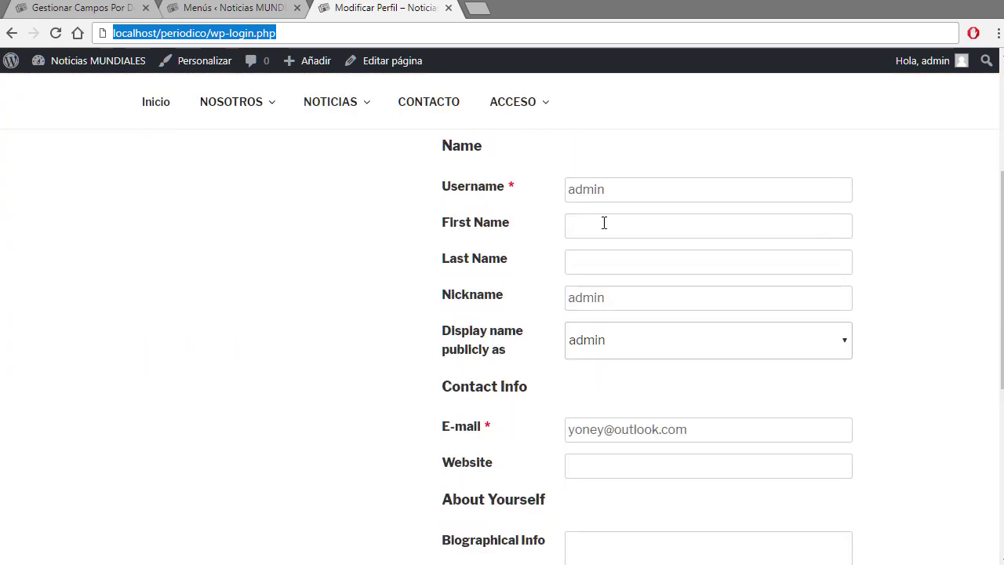
scroll(549, 232, "up", 2)
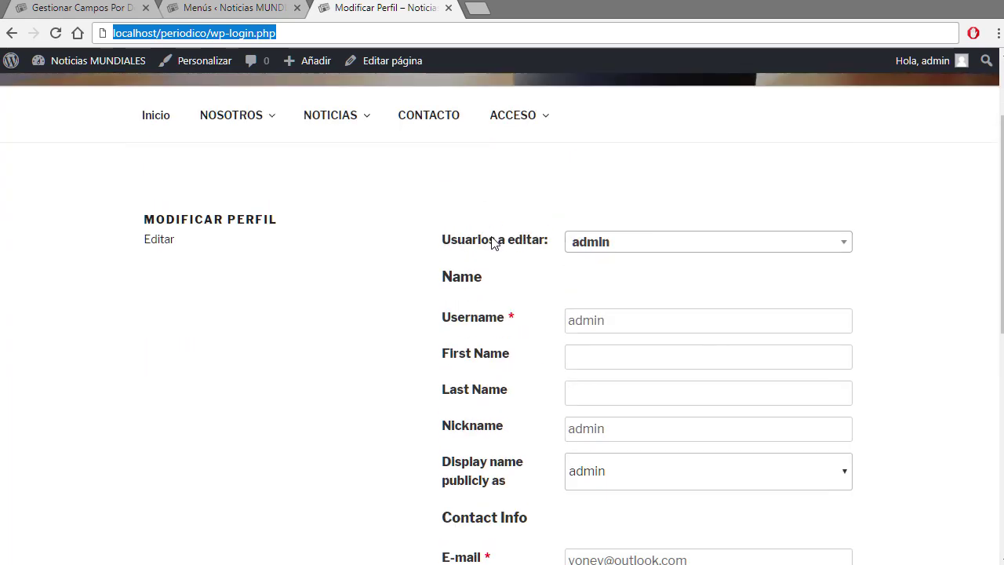
left_click(106, 11)
scroll(75, 424, "down", 2)
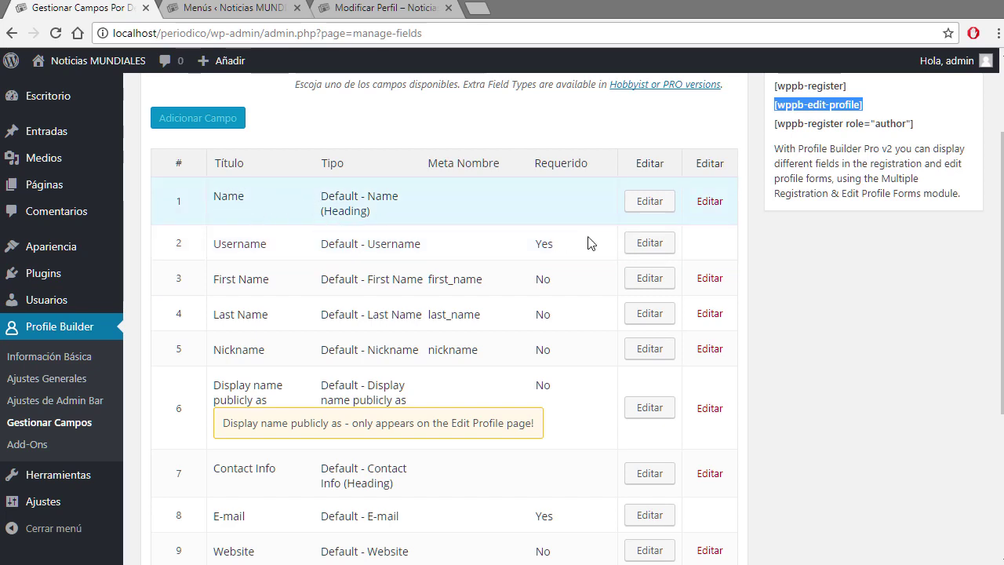
left_click(650, 200)
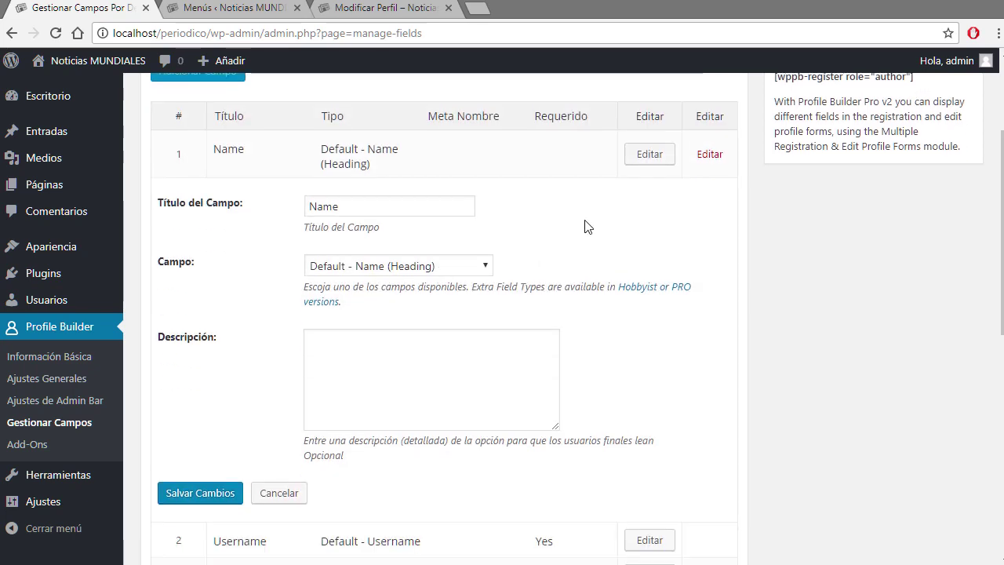
left_click_drag(352, 101, 294, 105)
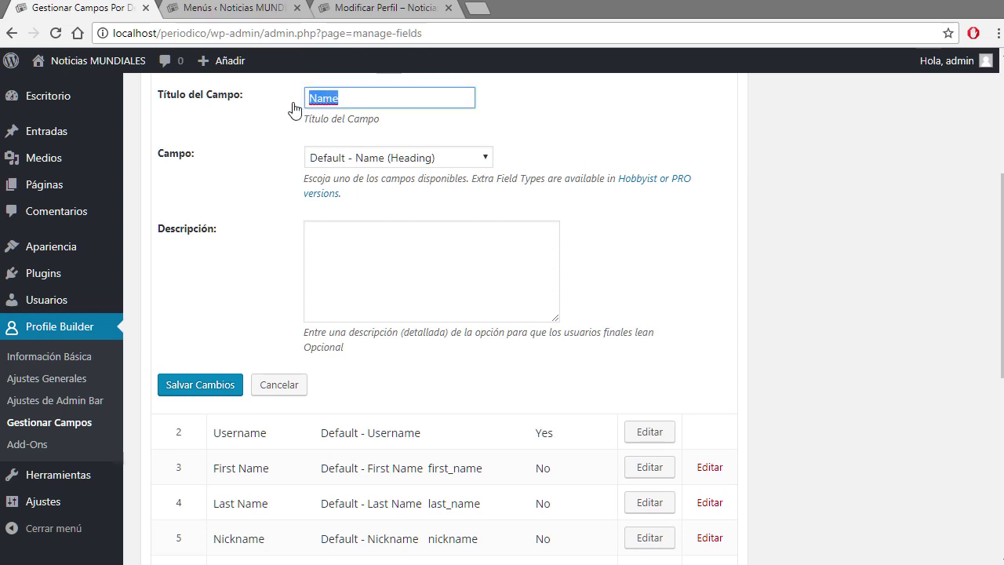
type("Nombr")
left_click(202, 385)
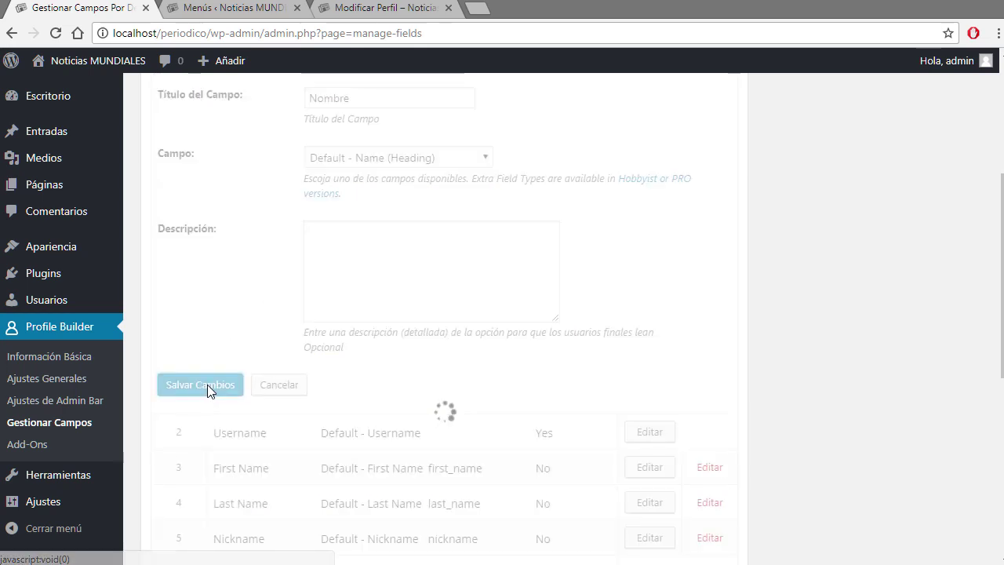
Reload Modificar Perfil and open Registro from ACCESO to check the first heading in both forms
left_click(369, 4)
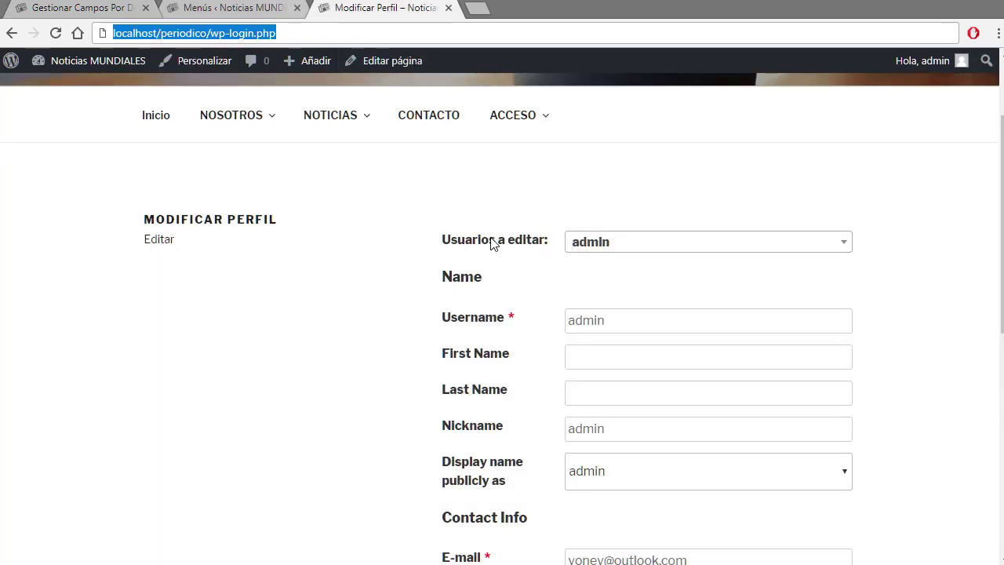
left_click(55, 33)
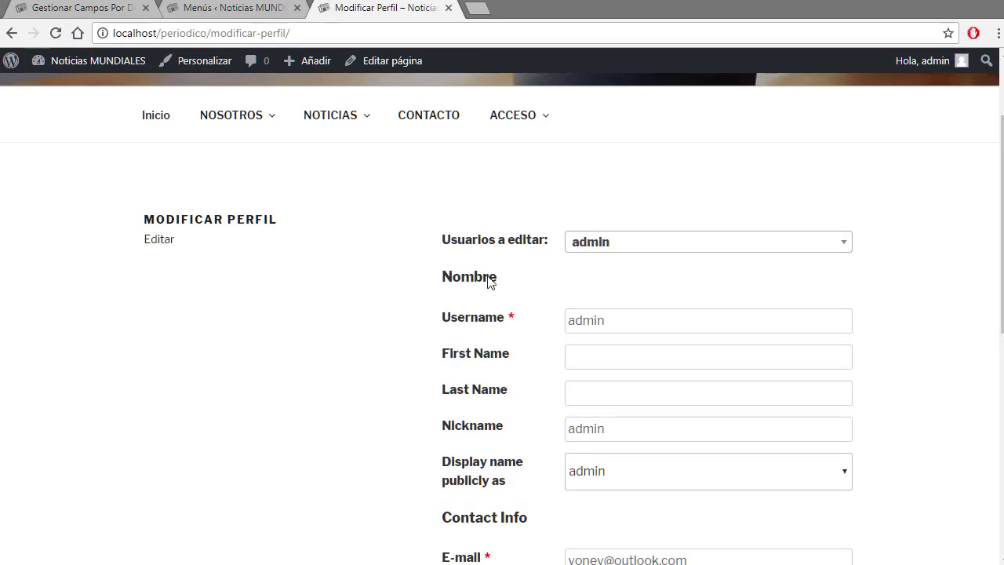
left_click_drag(494, 281, 443, 275)
mouse_move(540, 108)
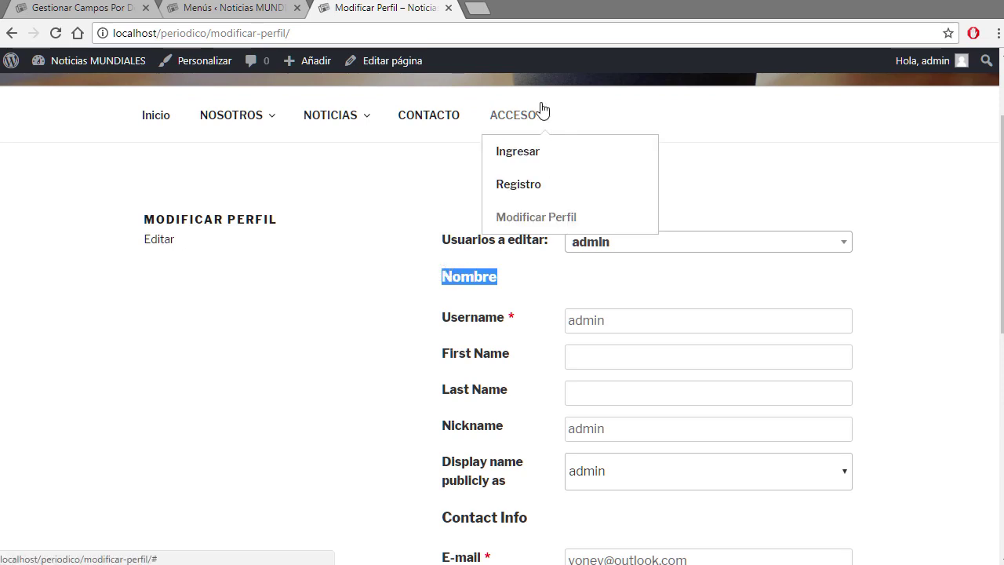
left_click(533, 187)
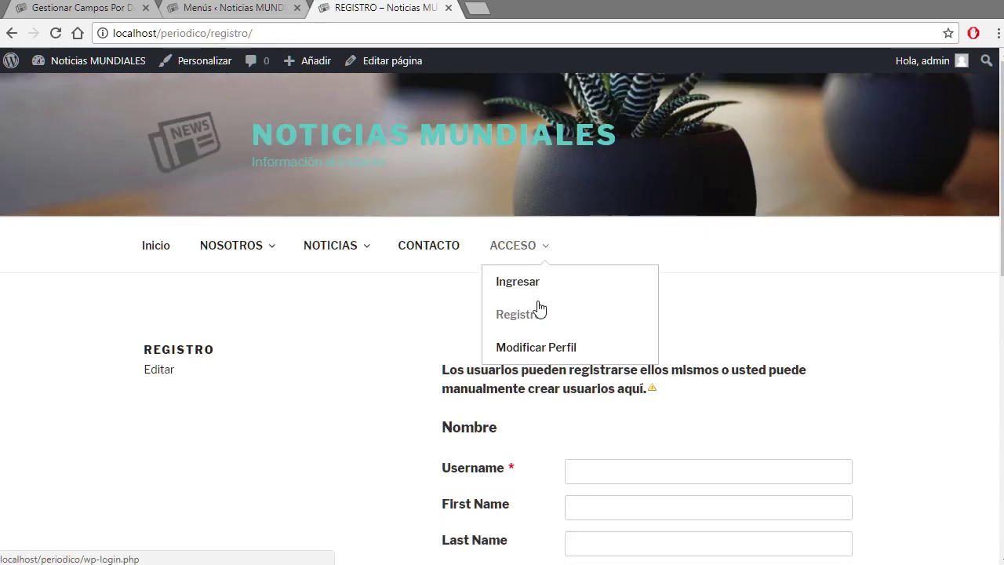
left_click_drag(501, 428, 444, 428)
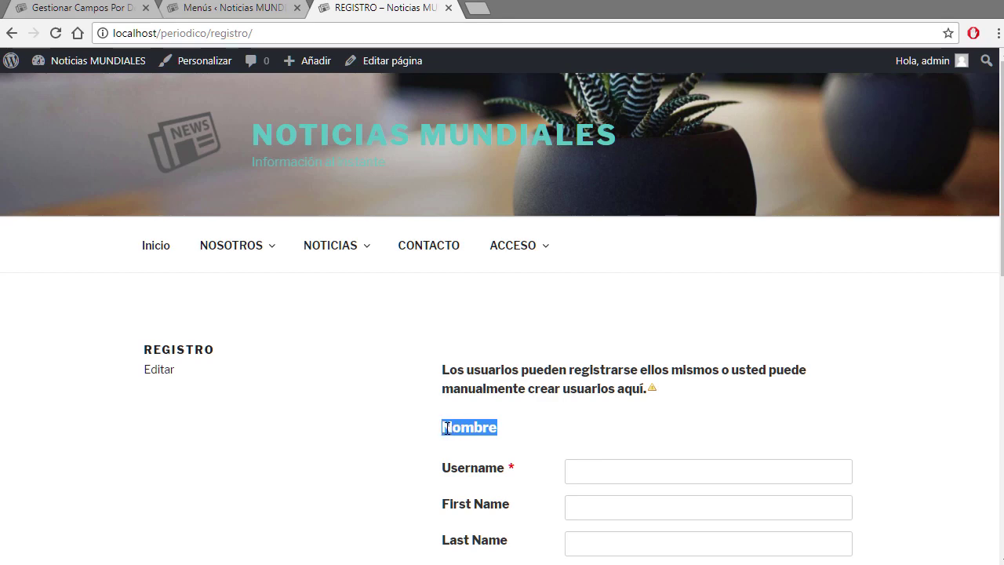
Look through the REGISTRO form's name, contact, biography and password fields down to the Adicionar Usuario button
scroll(472, 435, "down", 2)
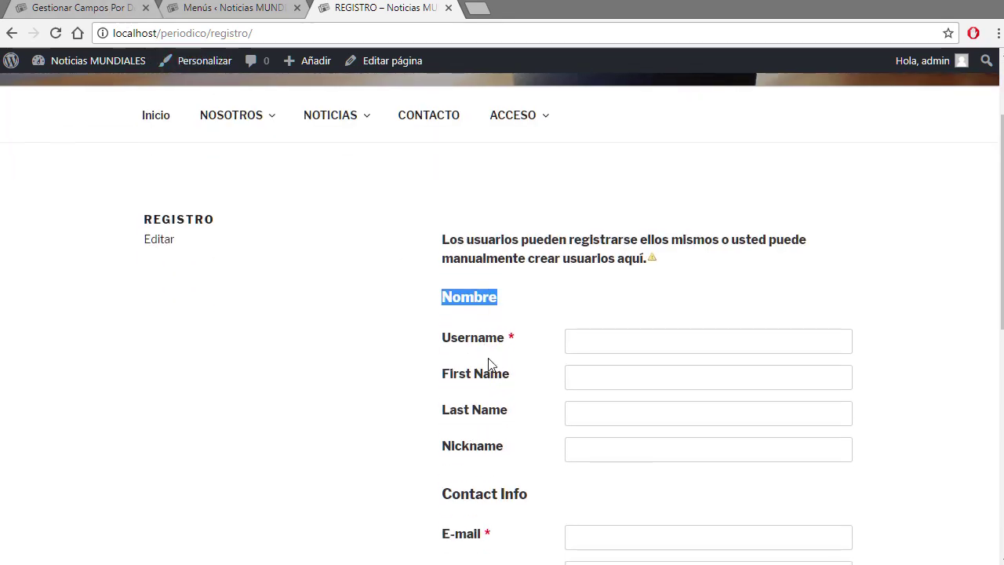
scroll(490, 380, "down", 2)
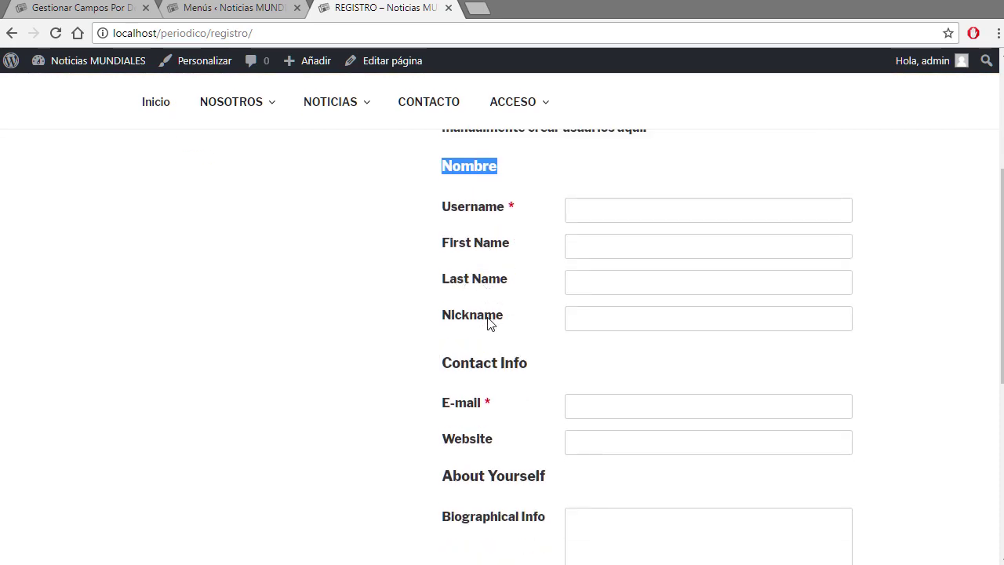
scroll(491, 314, "down", 2)
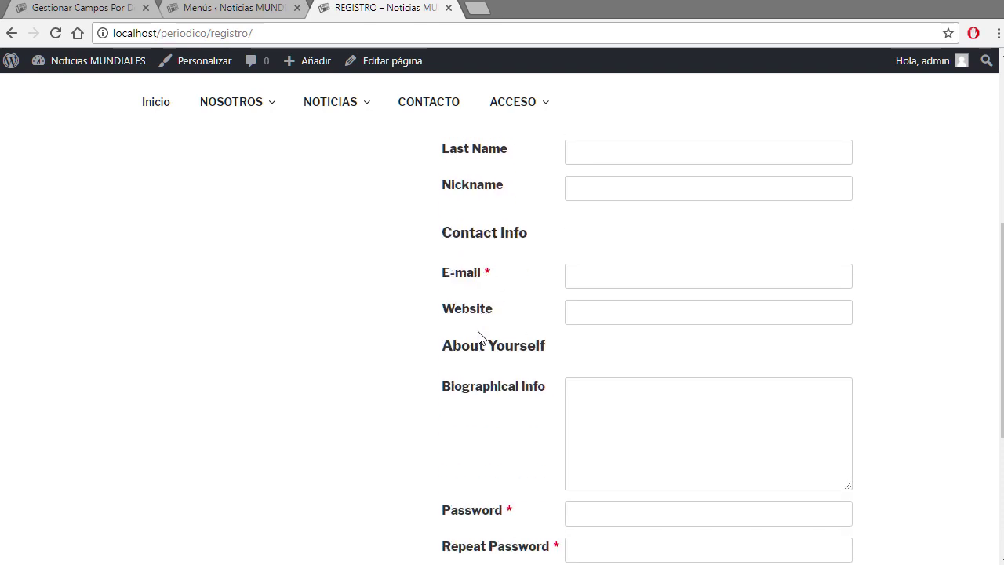
left_click(607, 421)
scroll(680, 359, "down", 2)
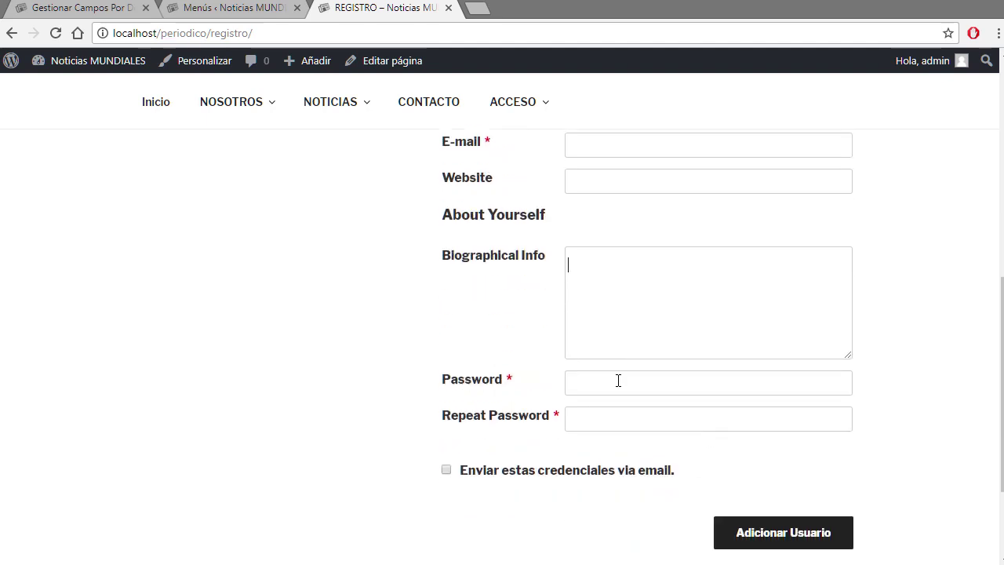
left_click(604, 420)
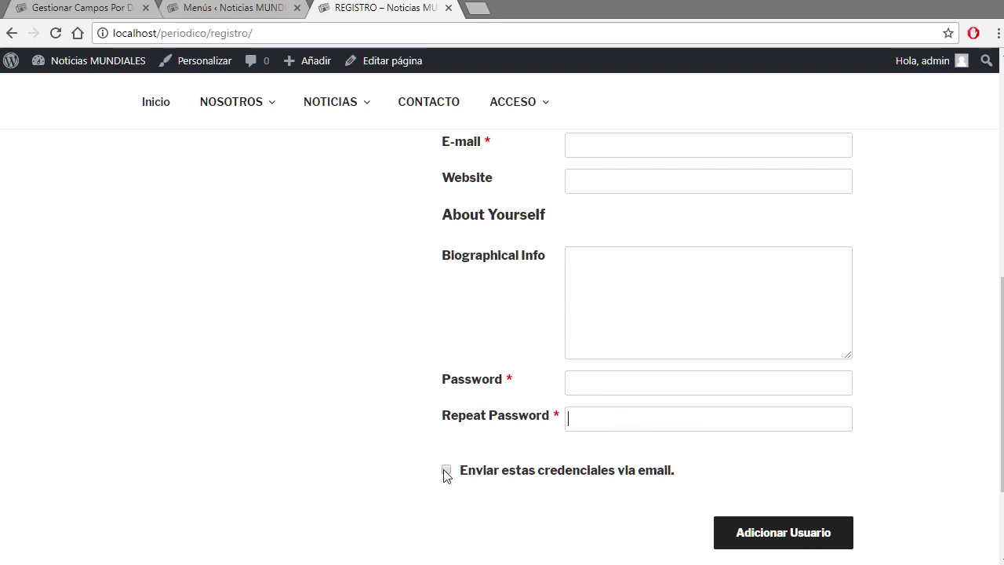
scroll(445, 475, "down", 2)
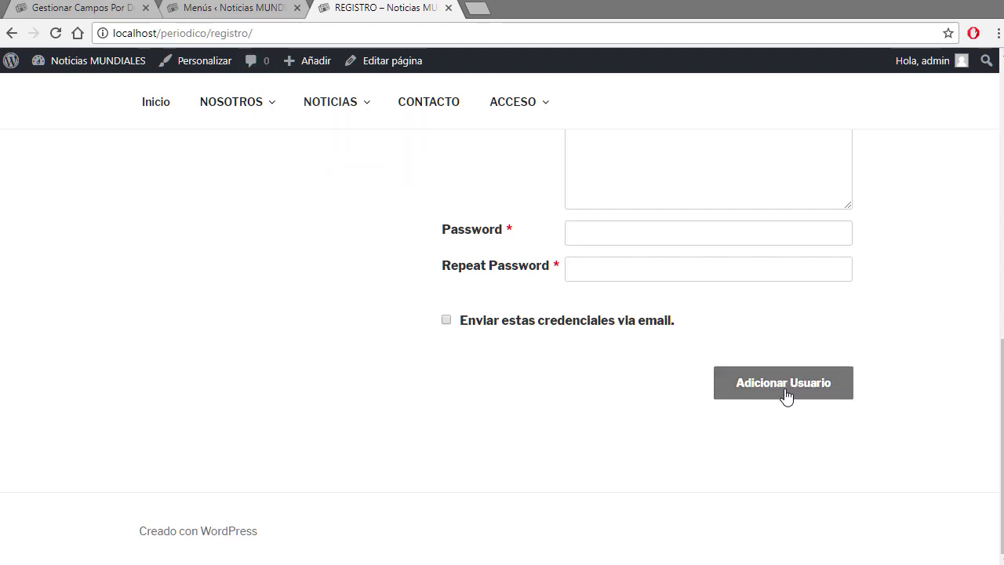
Examine the form fields listed in Profile Builder's Gestionar Campos and the field types available for adding
left_click(108, 13)
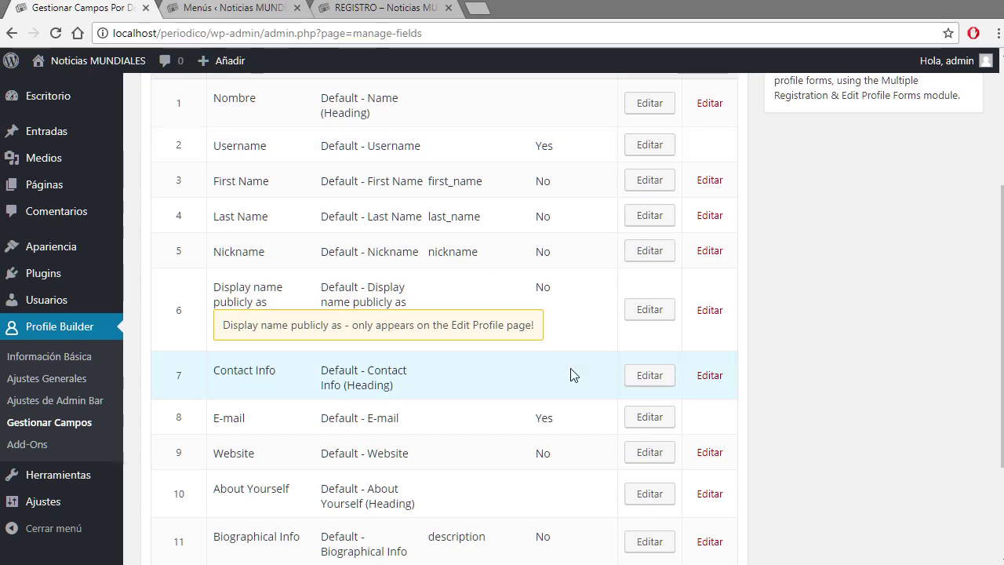
scroll(570, 374, "down", 2)
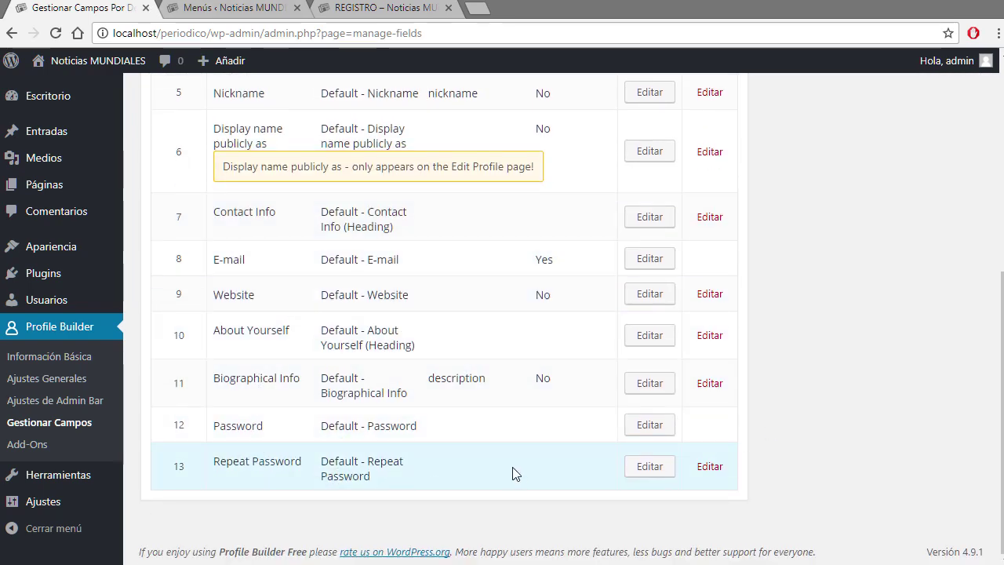
scroll(514, 474, "up", 5)
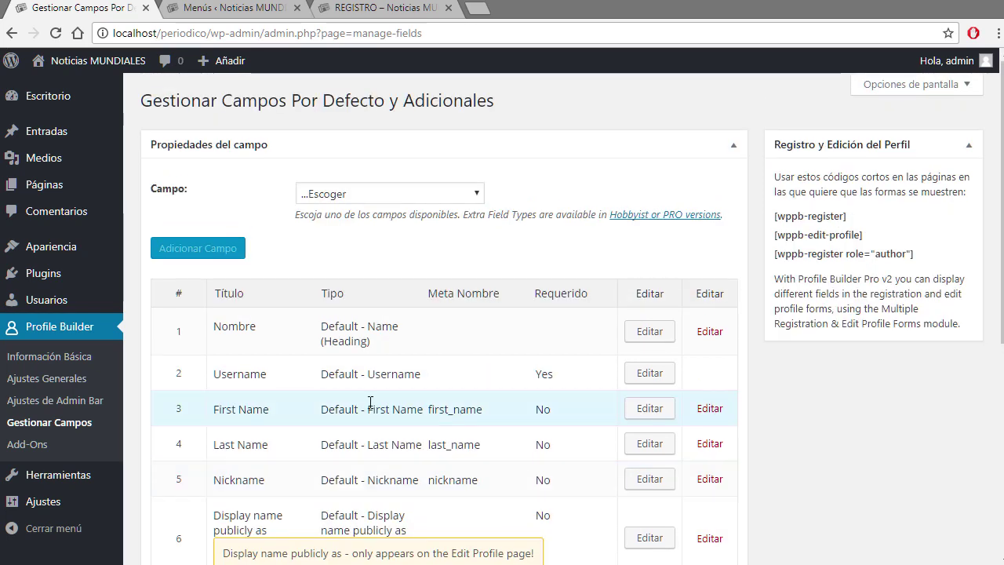
scroll(370, 401, "down", 2)
scroll(380, 382, "down", 2)
scroll(376, 381, "up", 4)
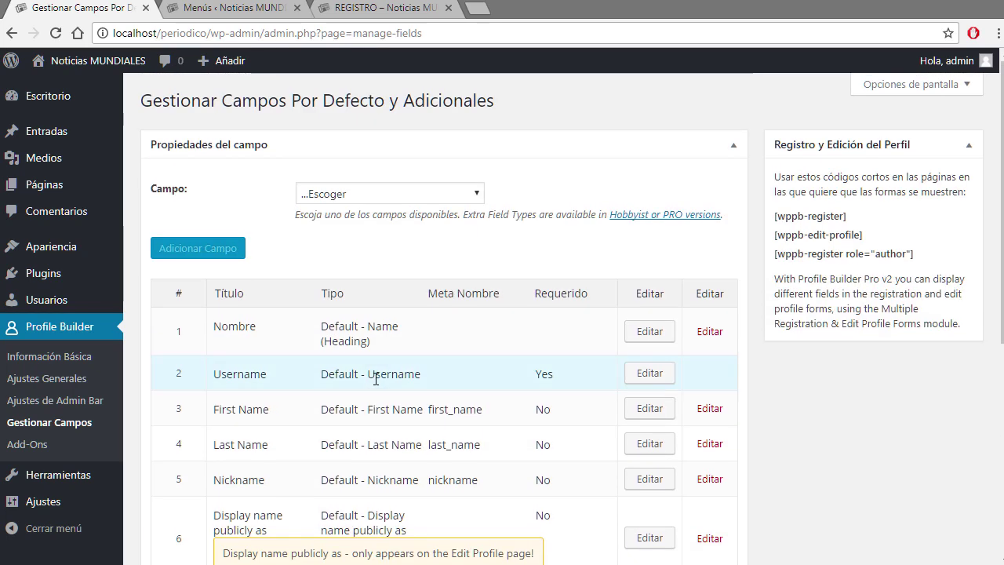
left_click(478, 194)
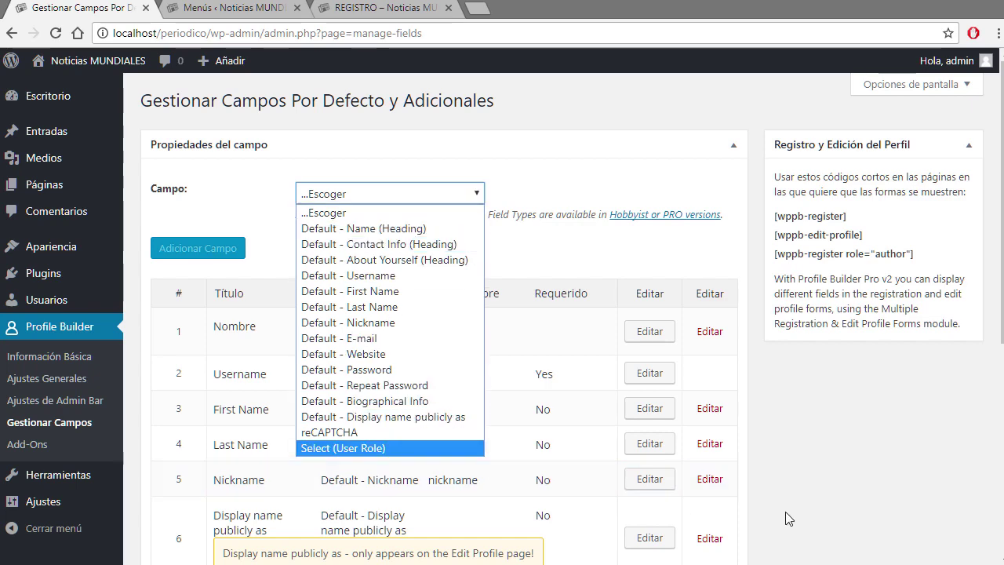
left_click(832, 502)
scroll(827, 494, "down", 3)
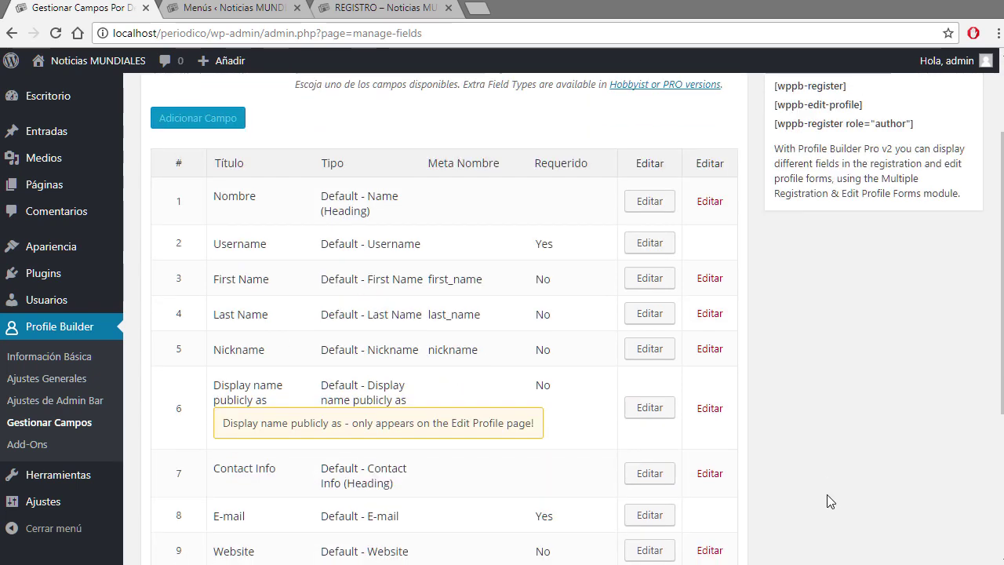
scroll(815, 493, "down", 2)
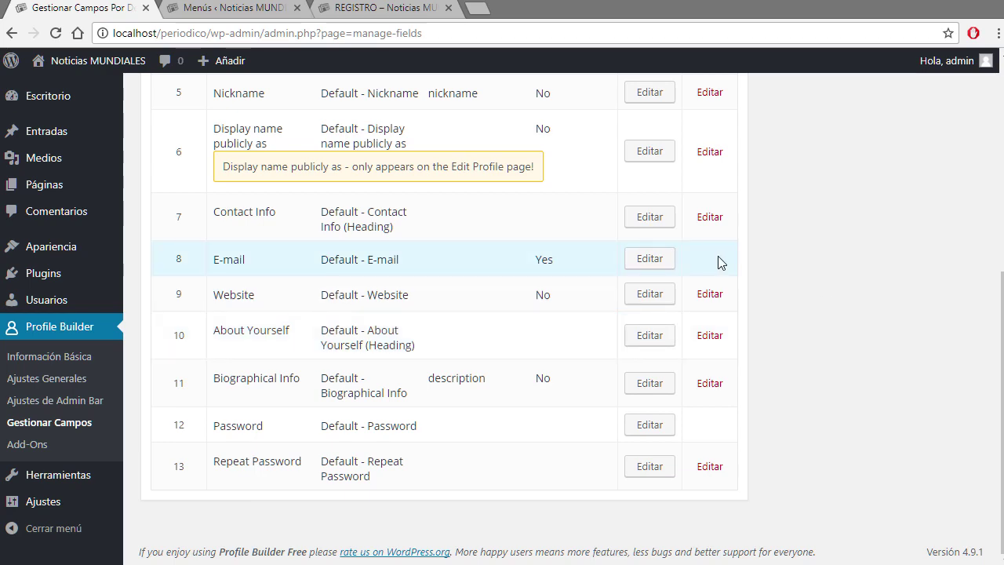
scroll(724, 314, "up", 3)
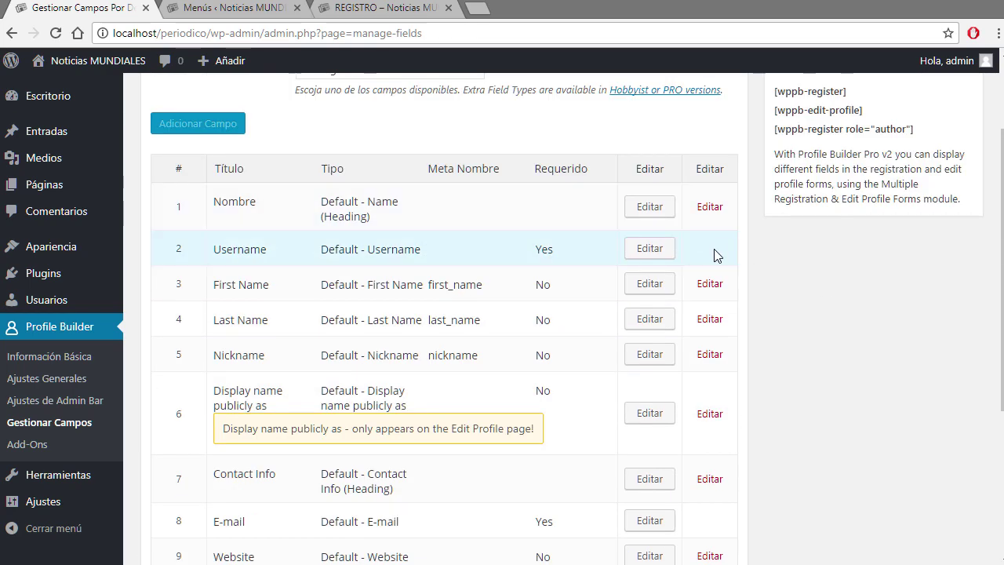
scroll(815, 377, "down", 3)
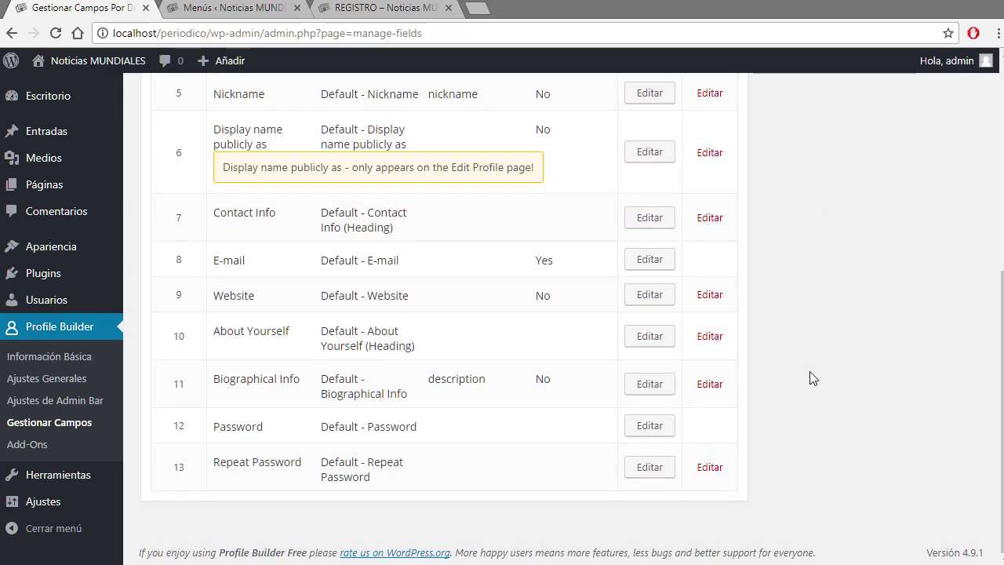
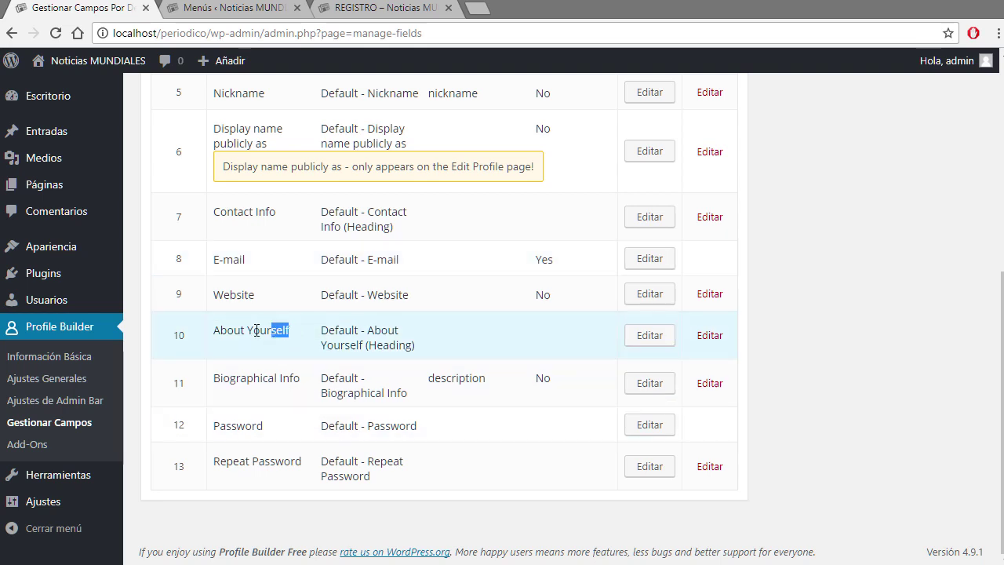
Delete the About Yourself heading field from Gestionar Campos and check the REGISTRO form for the change
left_click(709, 337)
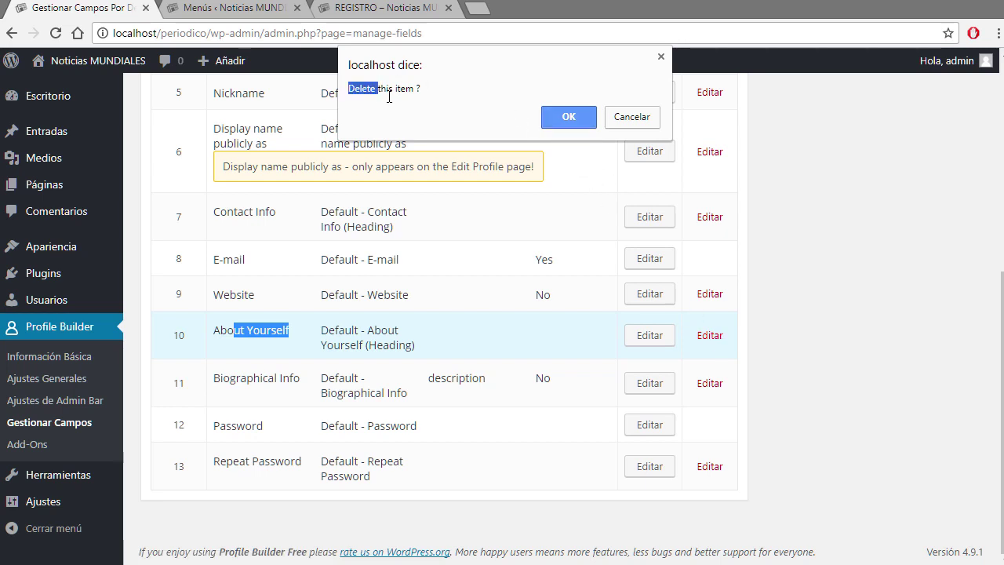
left_click(569, 121)
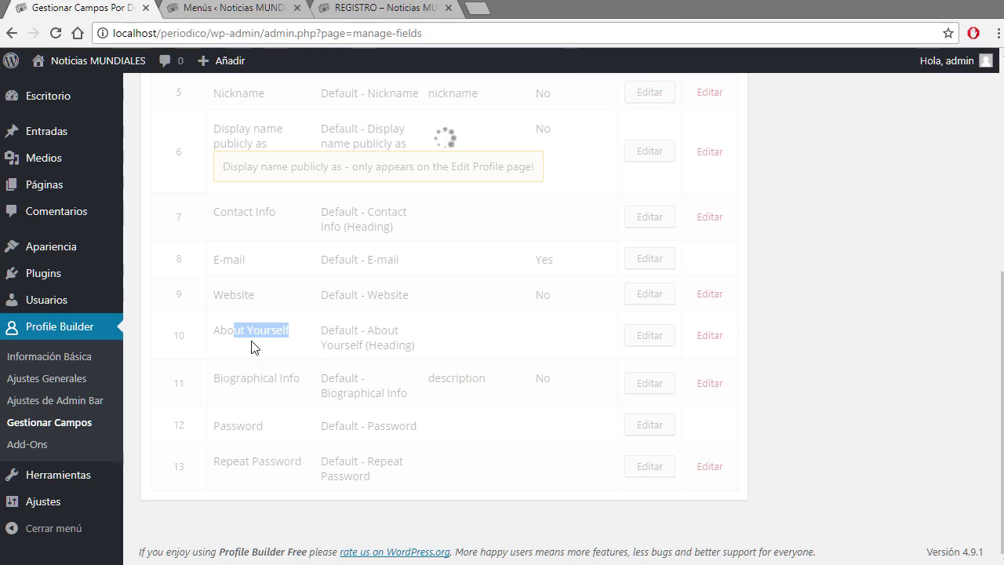
left_click(404, 9)
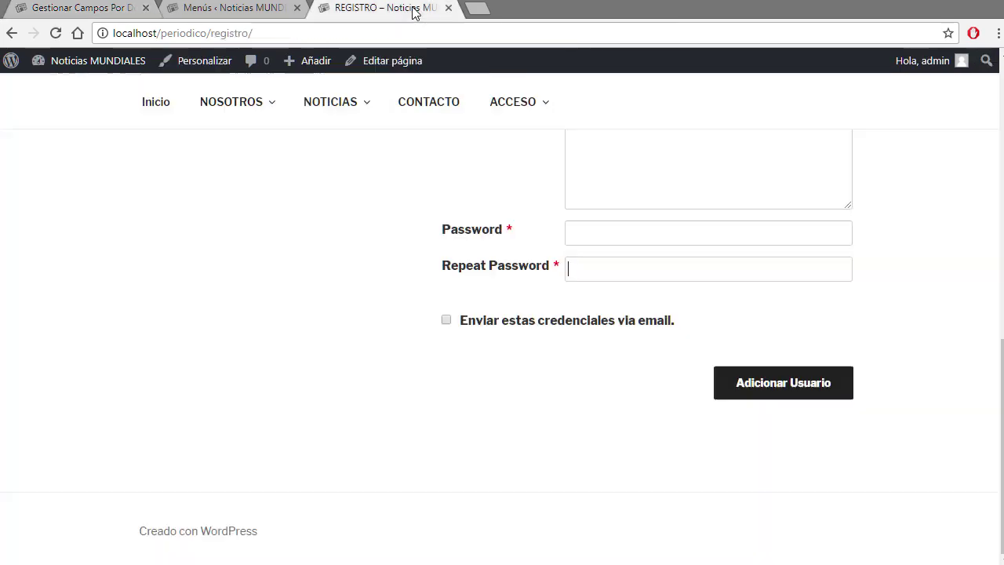
scroll(406, 340, "up", 5)
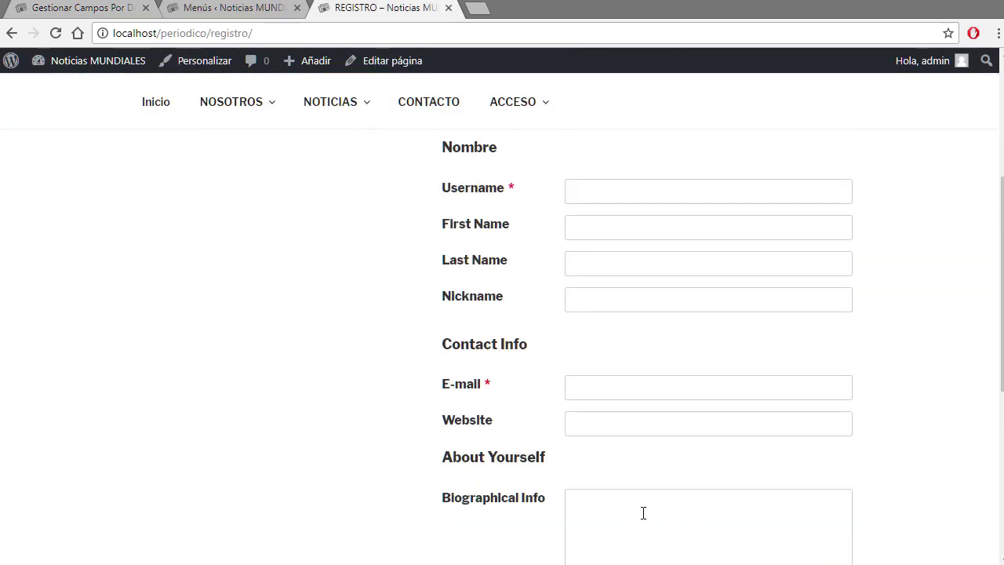
scroll(507, 390, "down", 2)
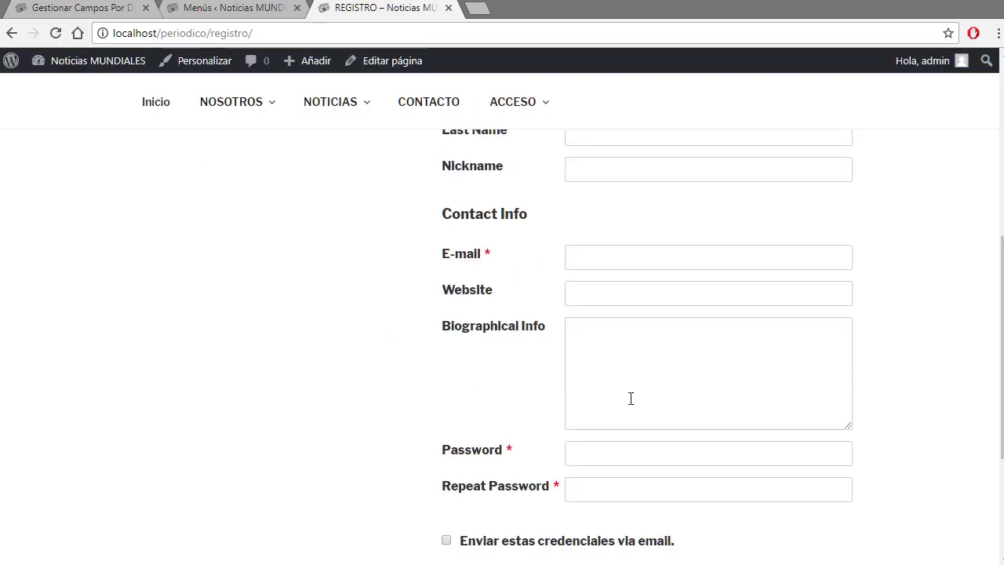
scroll(630, 399, "down", 2)
scroll(599, 365, "up", 2)
Delete the Biographical Info field from Gestionar Campos and reload the REGISTRO page to check the form
left_click(218, 12)
left_click(150, 8)
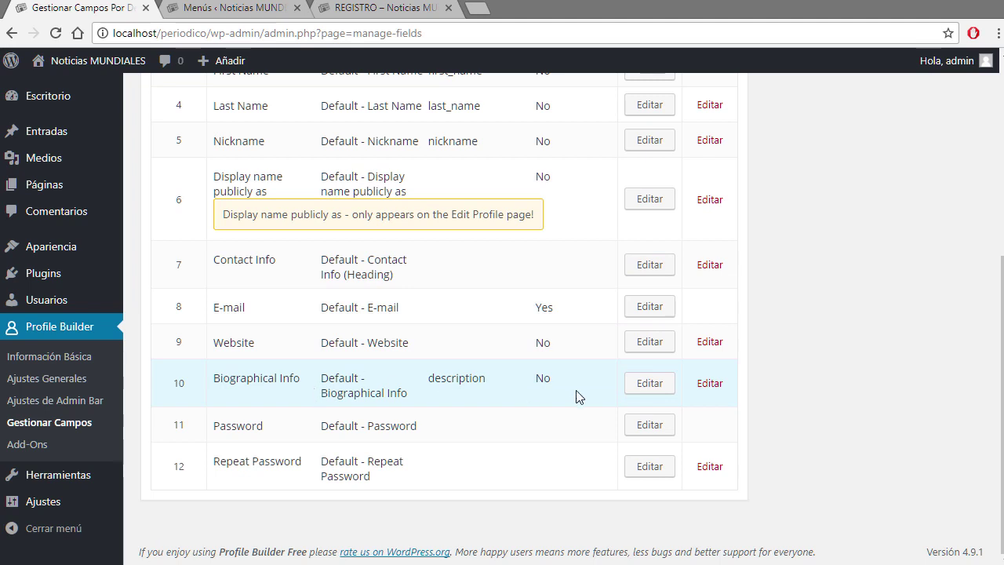
left_click(709, 384)
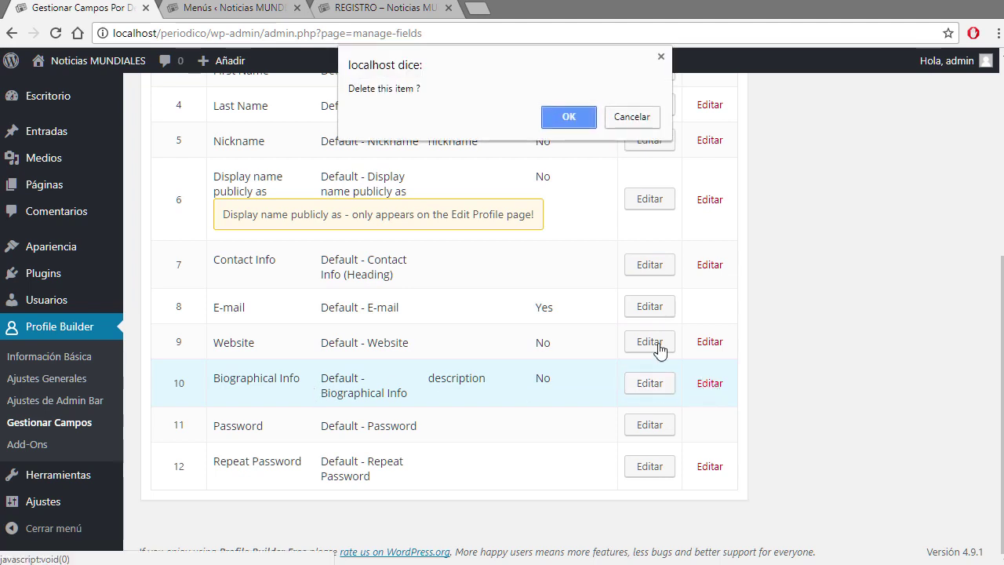
left_click(569, 118)
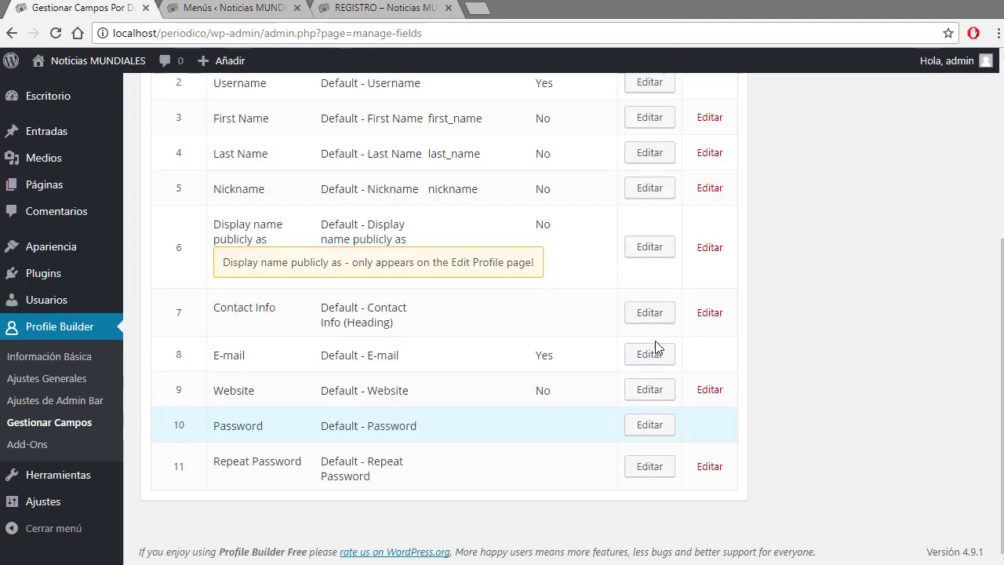
left_click(383, 10)
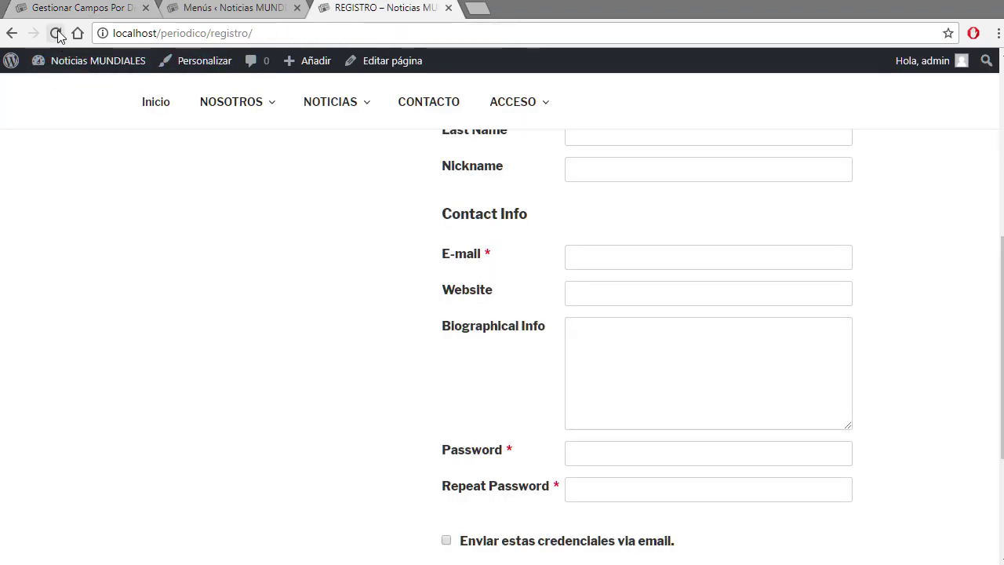
left_click(57, 34)
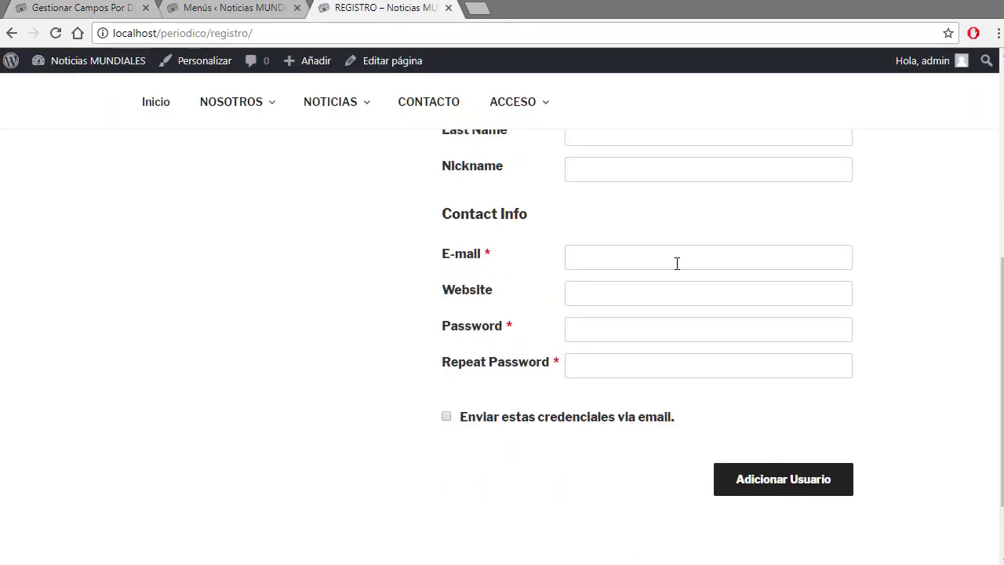
Choose Default - Biographical Info as the field to add in Gestionar Campos and examine its settings and the current field list
left_click(82, 10)
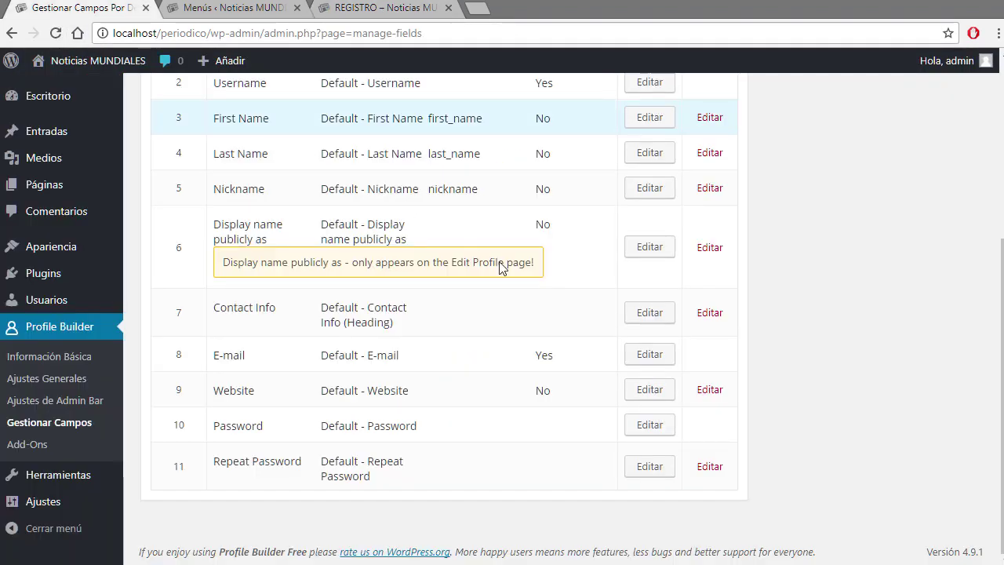
scroll(518, 236, "up", 3)
left_click(471, 164)
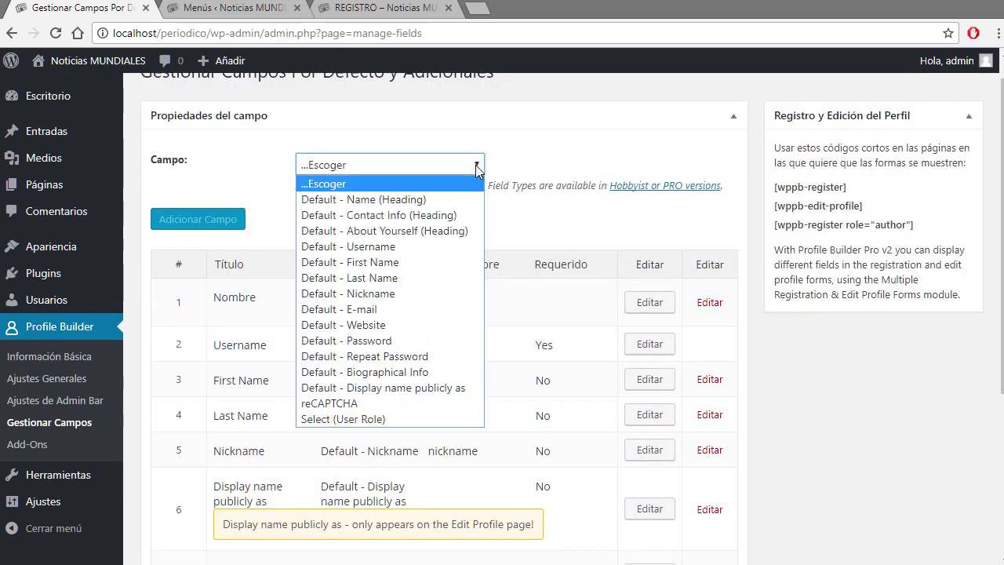
left_click(395, 373)
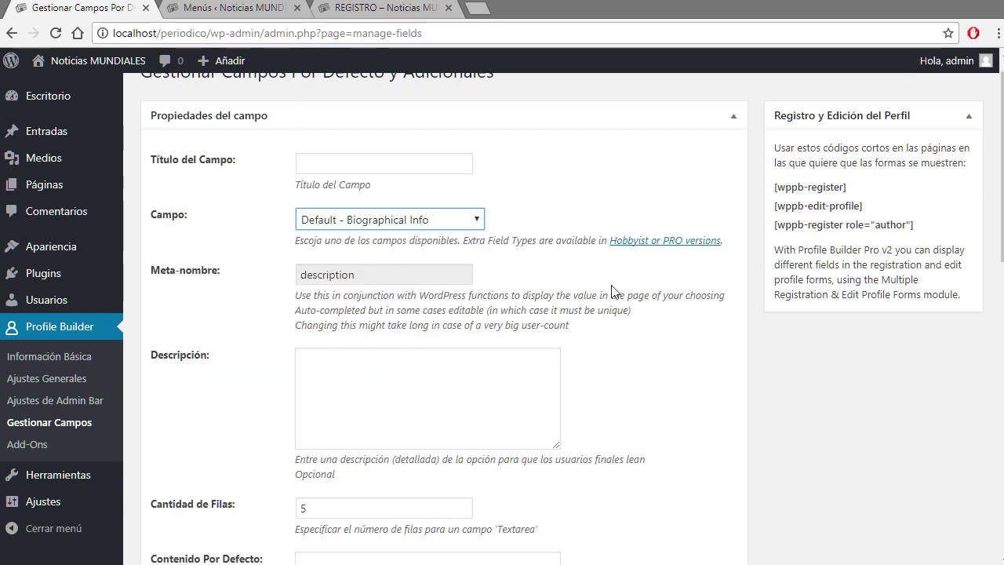
scroll(624, 353, "down", 5)
scroll(632, 419, "up", 3)
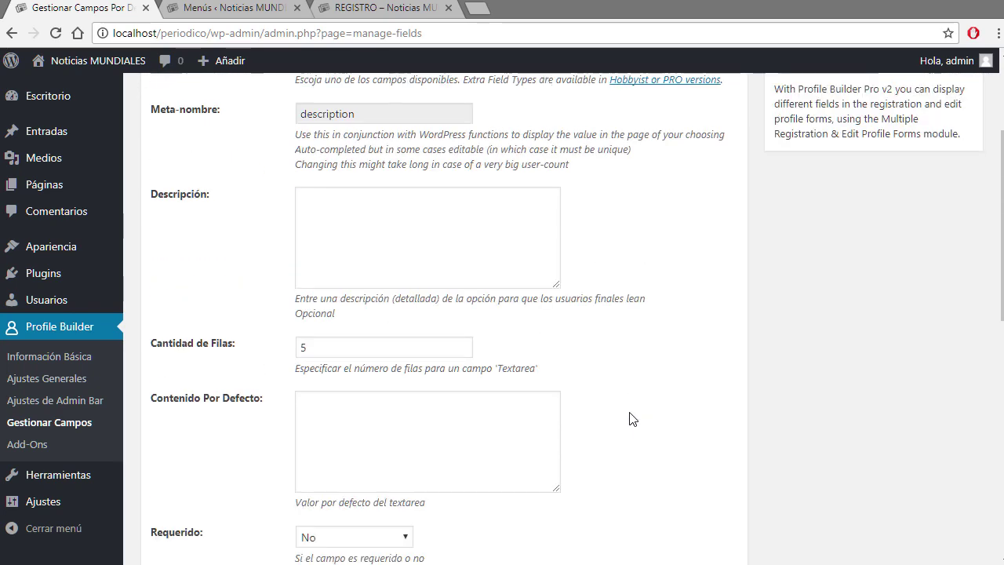
scroll(619, 418, "down", 1)
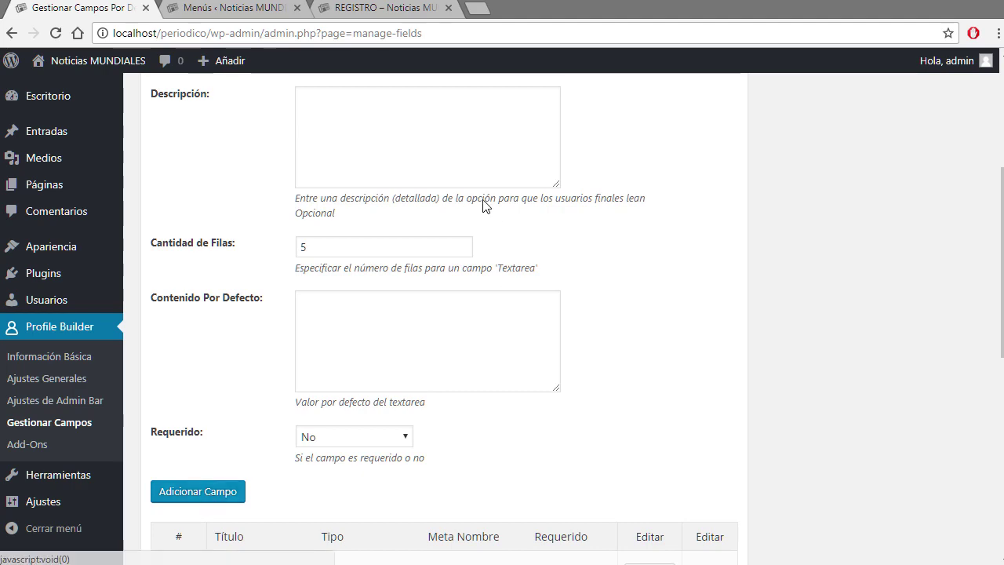
scroll(470, 215, "up", 3)
scroll(633, 360, "down", 6)
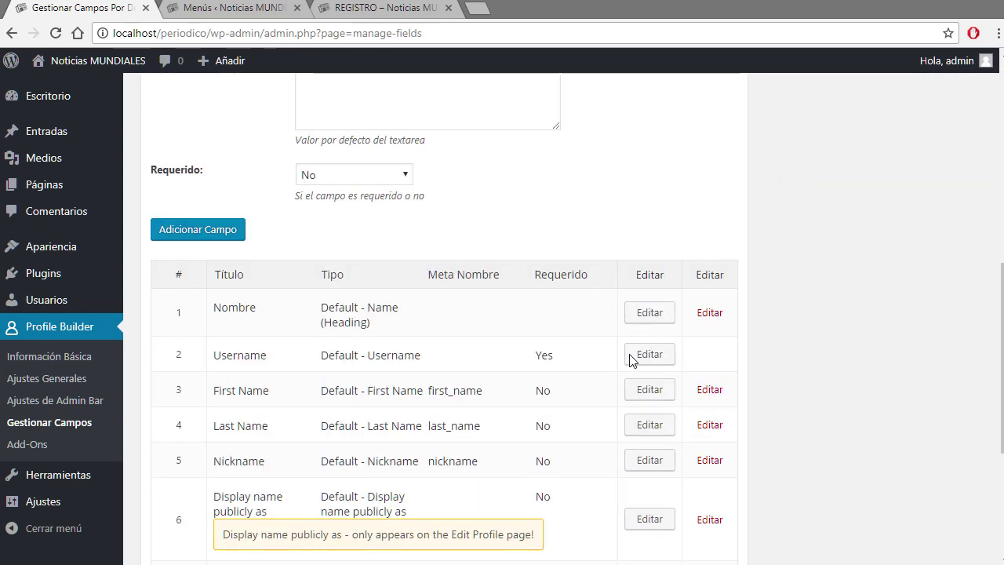
scroll(605, 338, "down", 2)
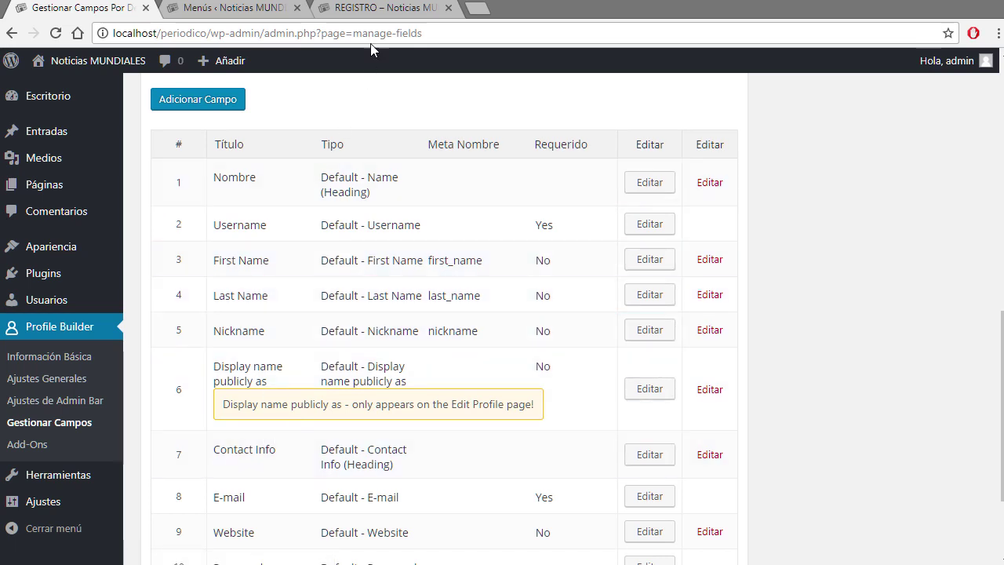
scroll(672, 377, "down", 2)
Return to the REGISTRO page and review its remaining name, contact and password fields
left_click(407, 17)
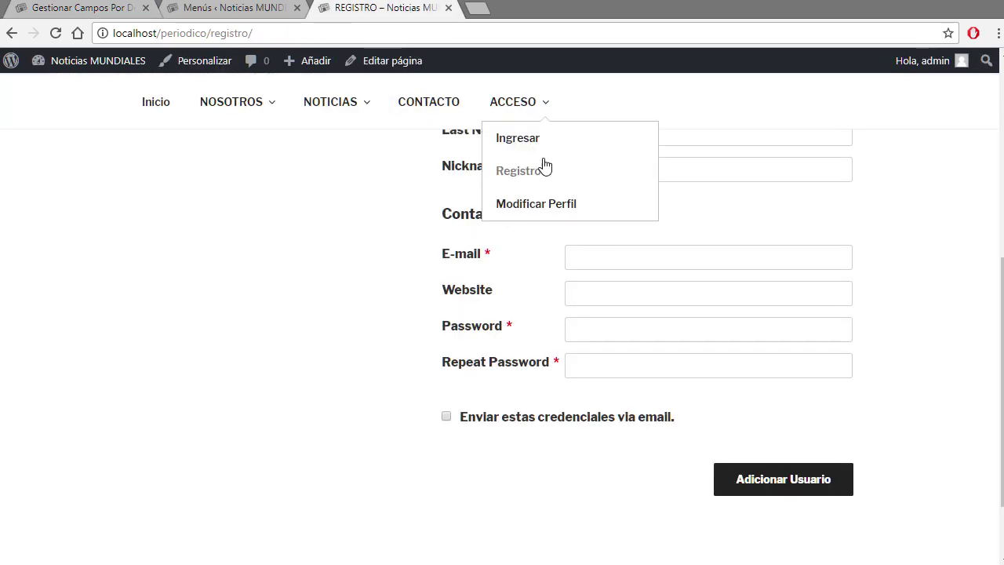
scroll(516, 347, "up", 2)
mouse_move(327, 215)
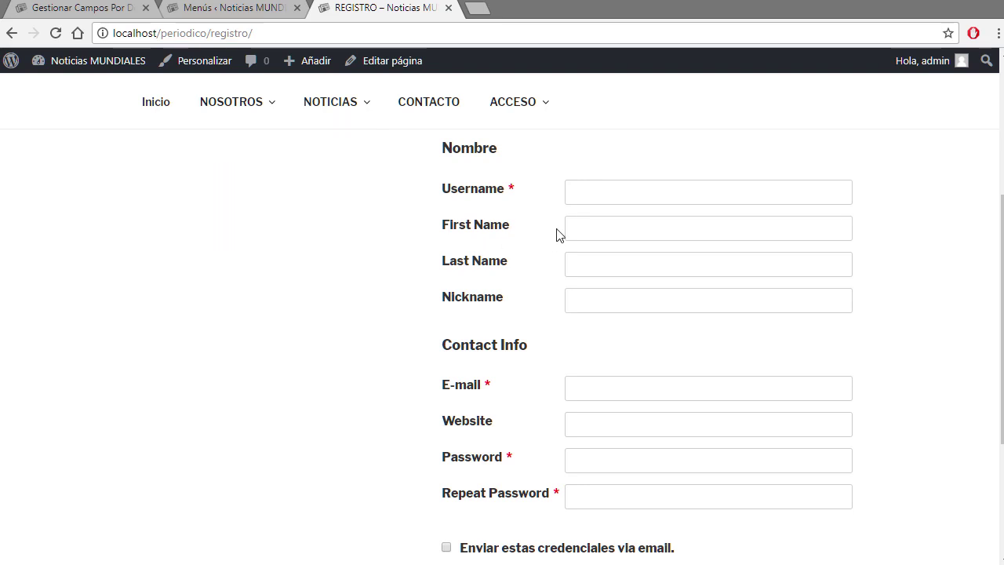